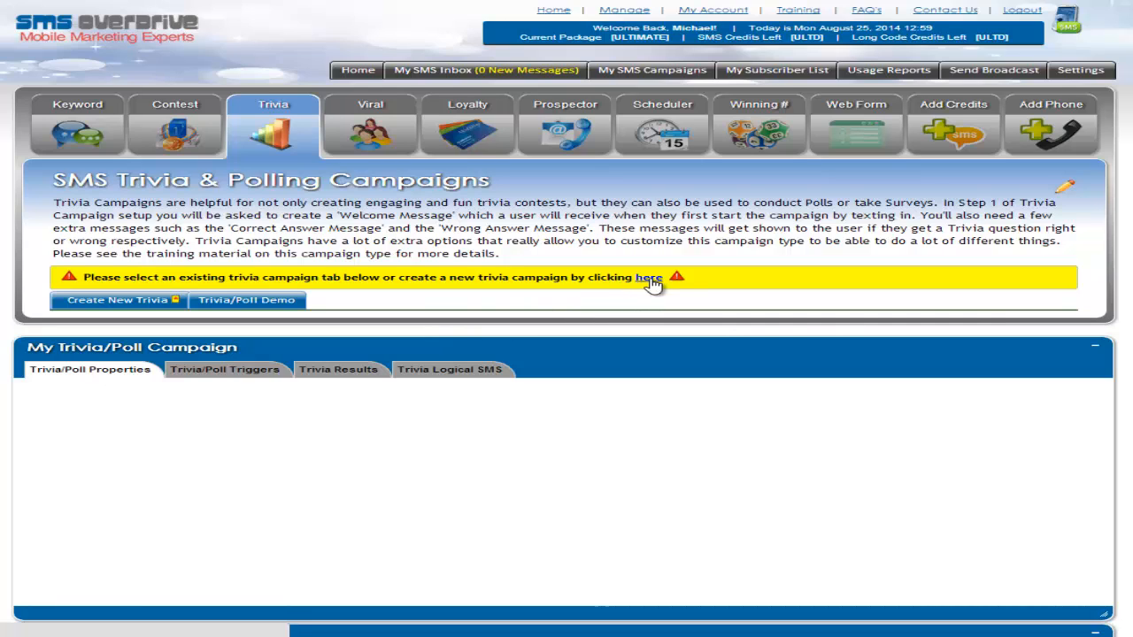
{"action": "left_click", "coordinate": [128, 303]}
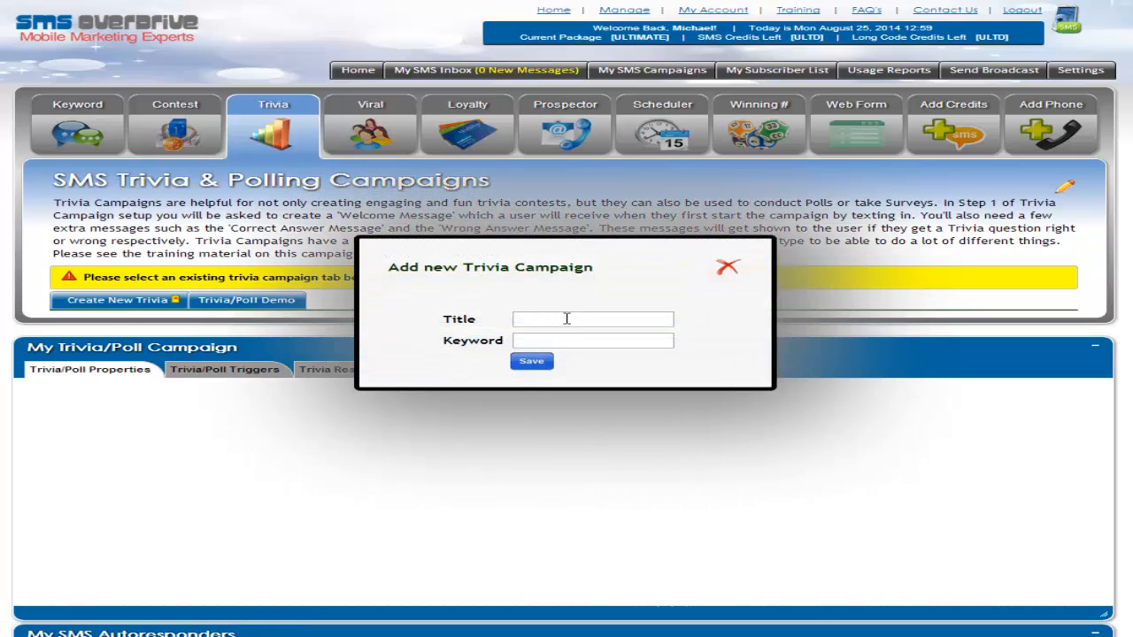
{"action": "left_click", "coordinate": [567, 318]}
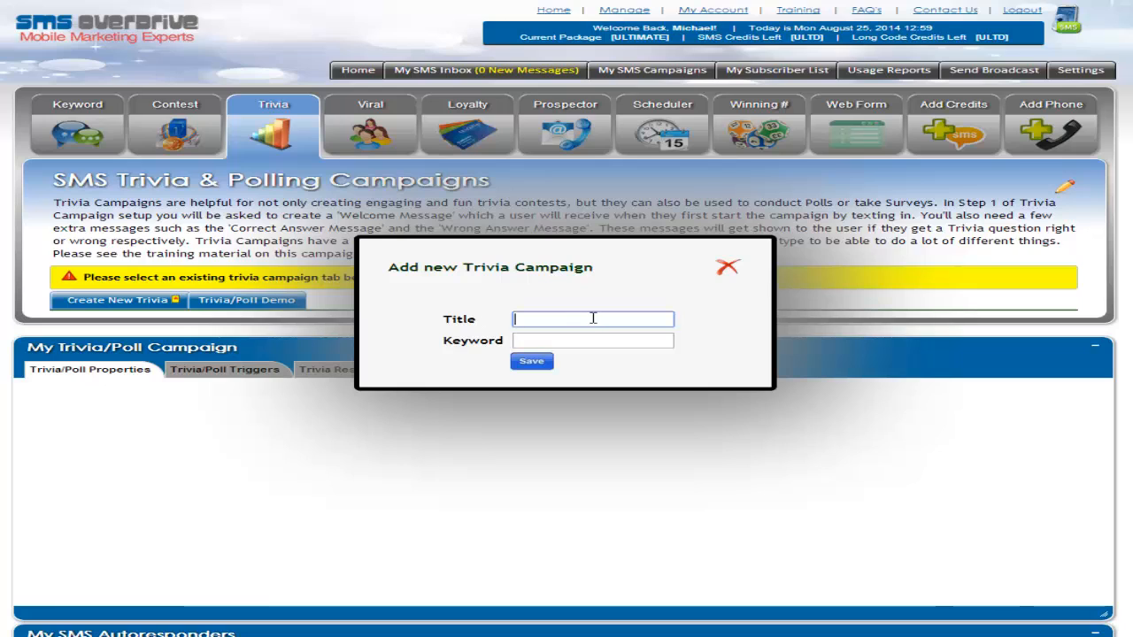
{"action": "left_click", "coordinate": [534, 339]}
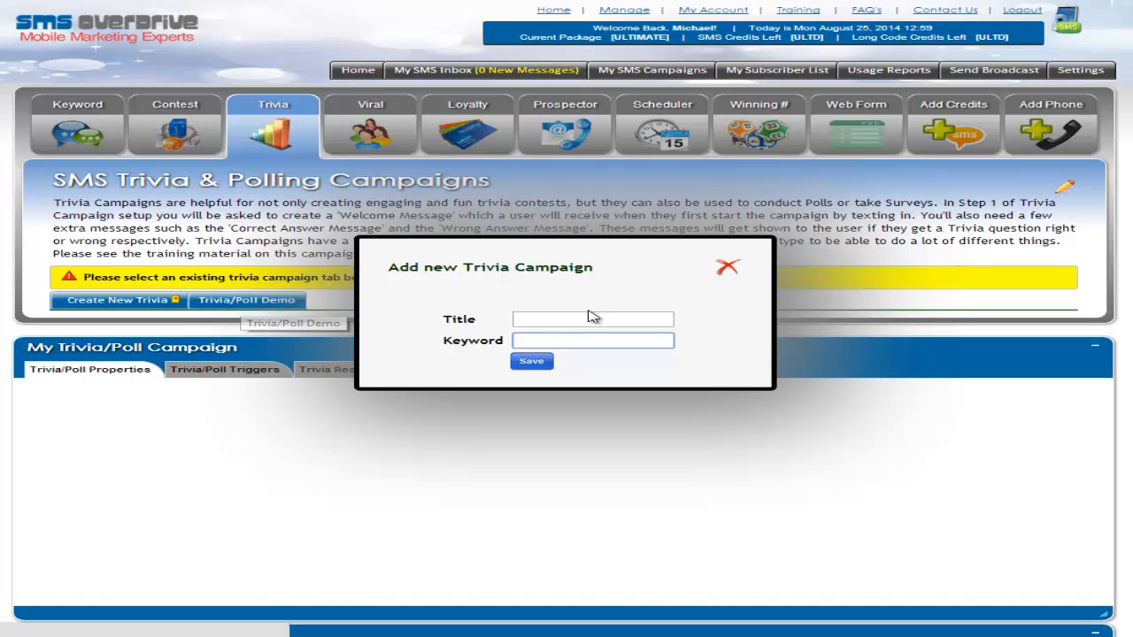
{"action": "left_click", "coordinate": [727, 267]}
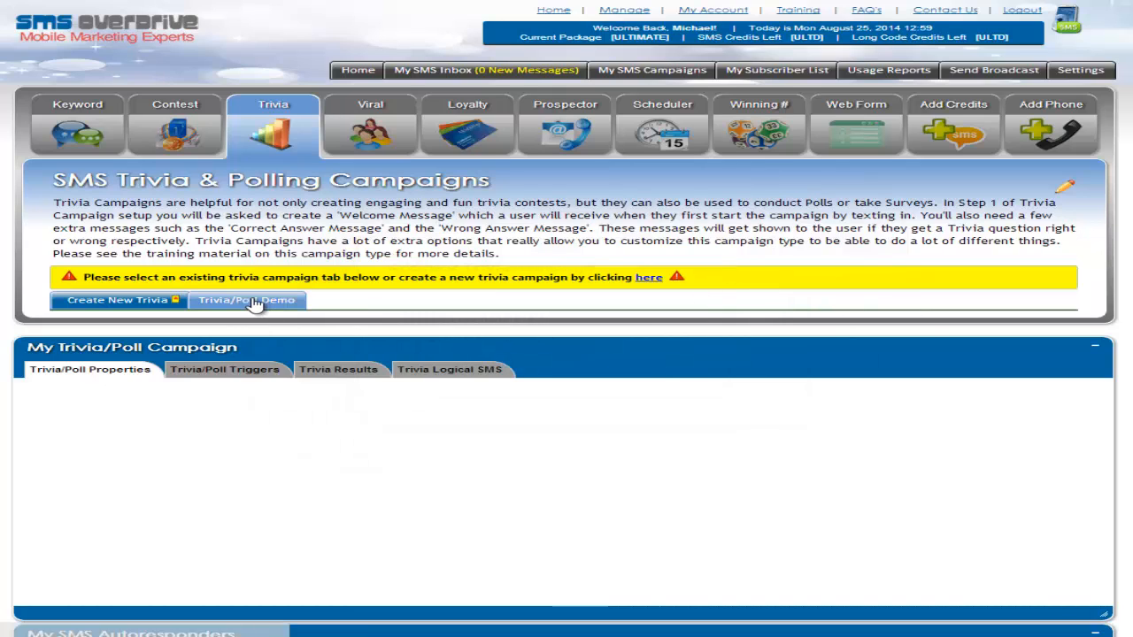
- Select the existing Trivia/Poll Demo campaign to bring up its setup steps
{"action": "left_click", "coordinate": [254, 303]}
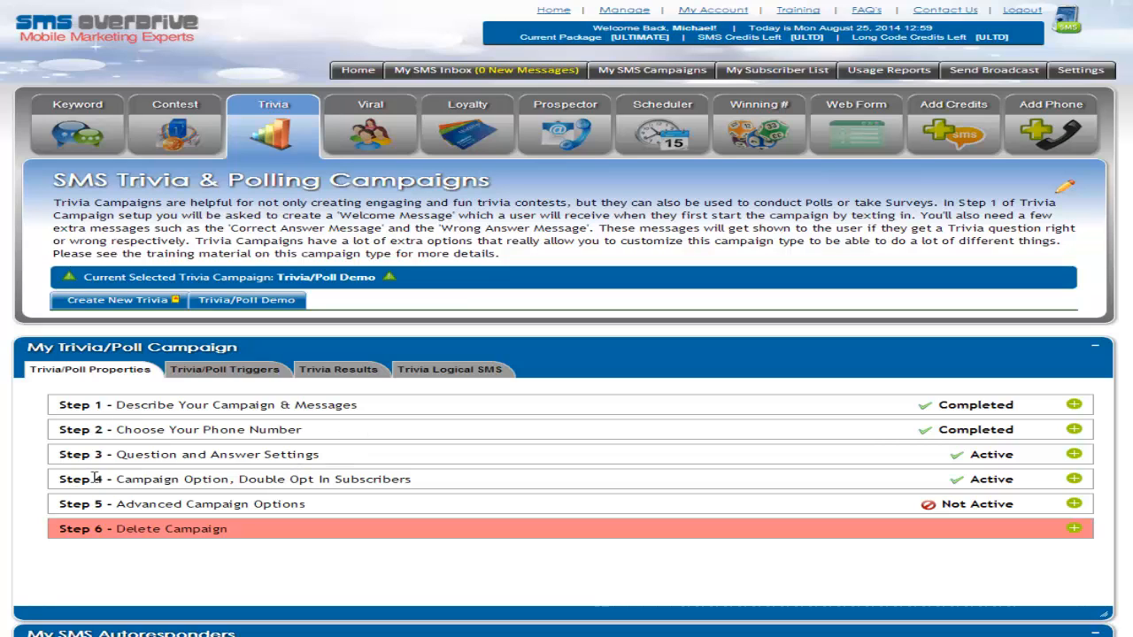
{"action": "left_click_drag", "start_coordinate": [140, 475], "coordinate": [355, 476]}
{"action": "left_click", "coordinate": [427, 481]}
{"action": "left_click", "coordinate": [354, 479]}
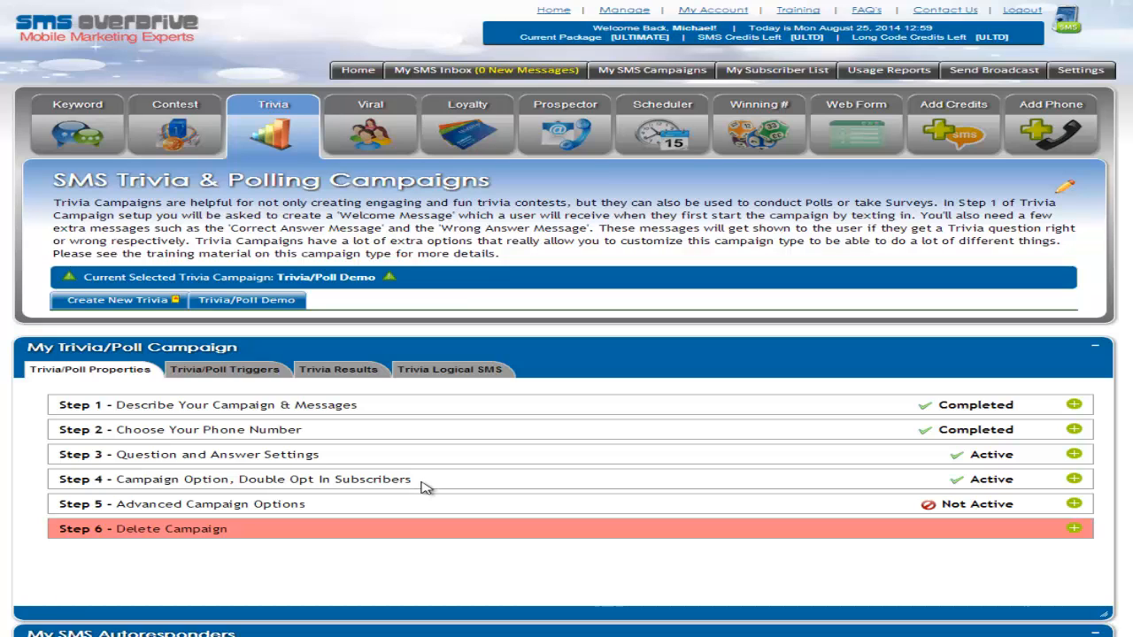
- Expand Step 1, Describe Your Campaign & Messages, and enlarge the campaign panel to fit the form
{"action": "left_click", "coordinate": [1075, 408]}
{"action": "scroll", "coordinate": [1120, 311], "scroll_direction": "down", "scroll_amount": 4}
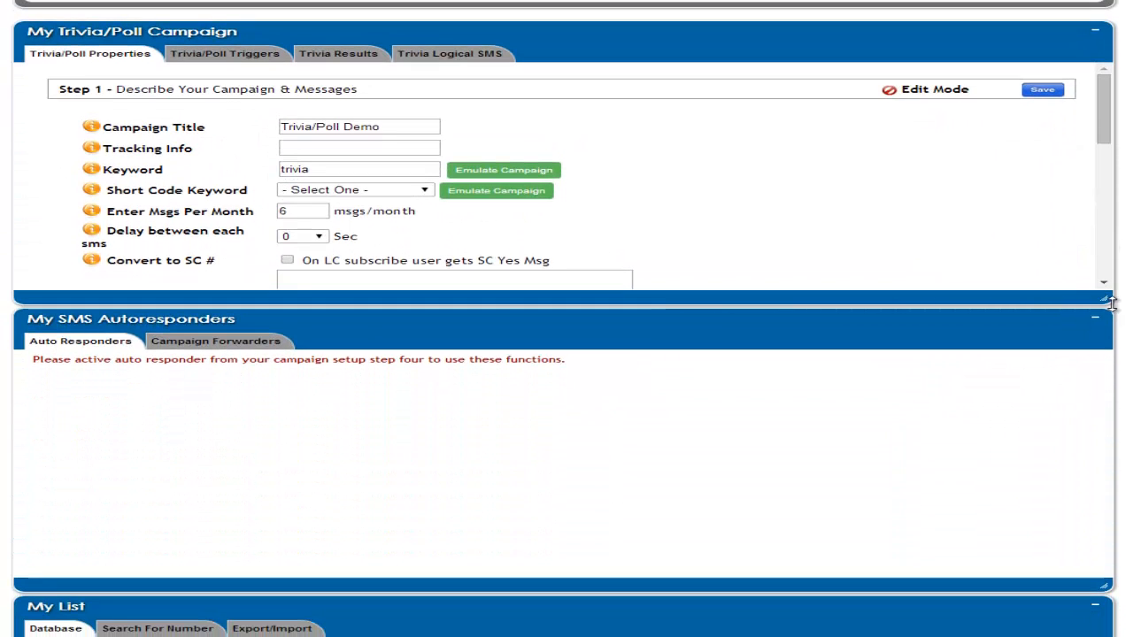
{"action": "left_click_drag", "start_coordinate": [1104, 300], "coordinate": [1036, 568]}
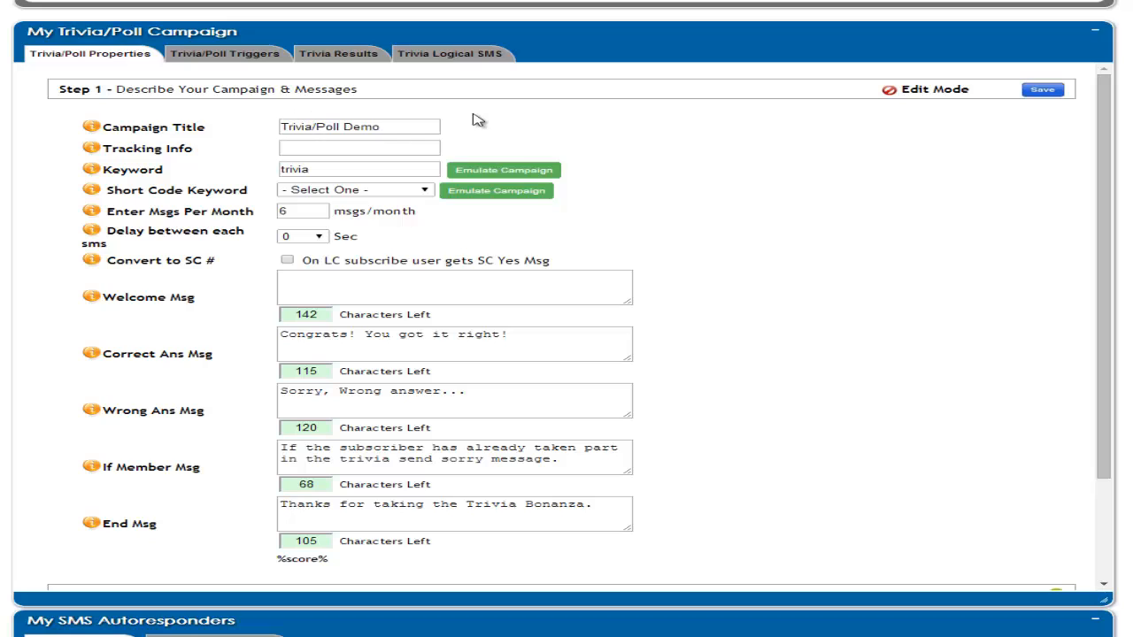
- Examine the campaign title, tracking info, keyword, short code keyword and messages-per-month fields in Step 1
{"action": "left_click", "coordinate": [381, 126]}
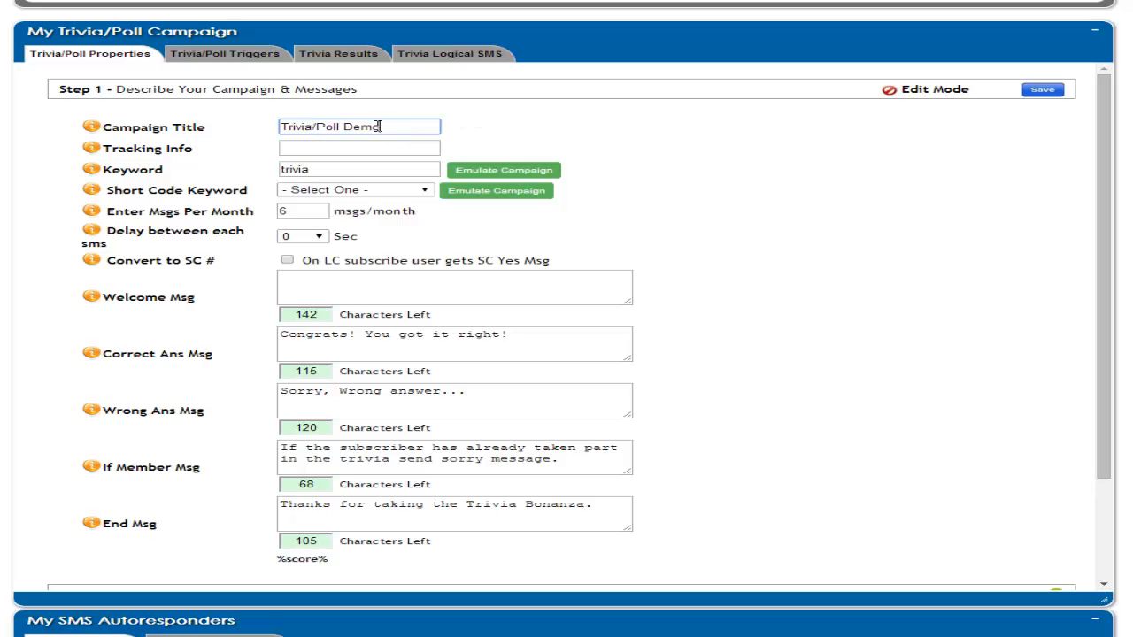
{"action": "left_click_drag", "start_coordinate": [381, 126], "coordinate": [267, 128]}
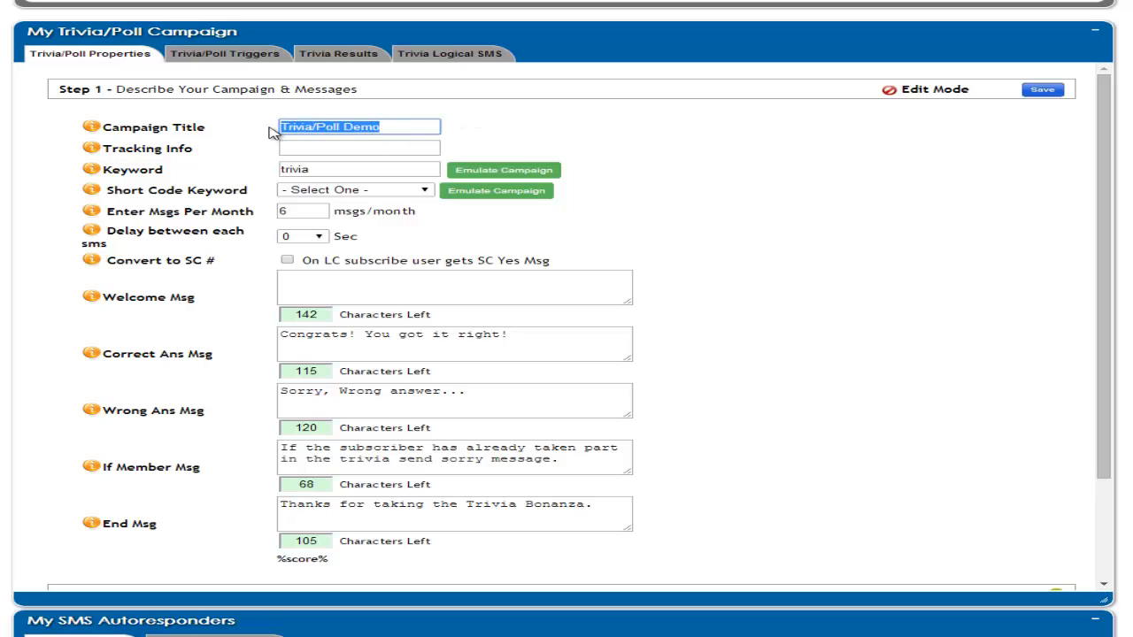
{"action": "left_click", "coordinate": [324, 150]}
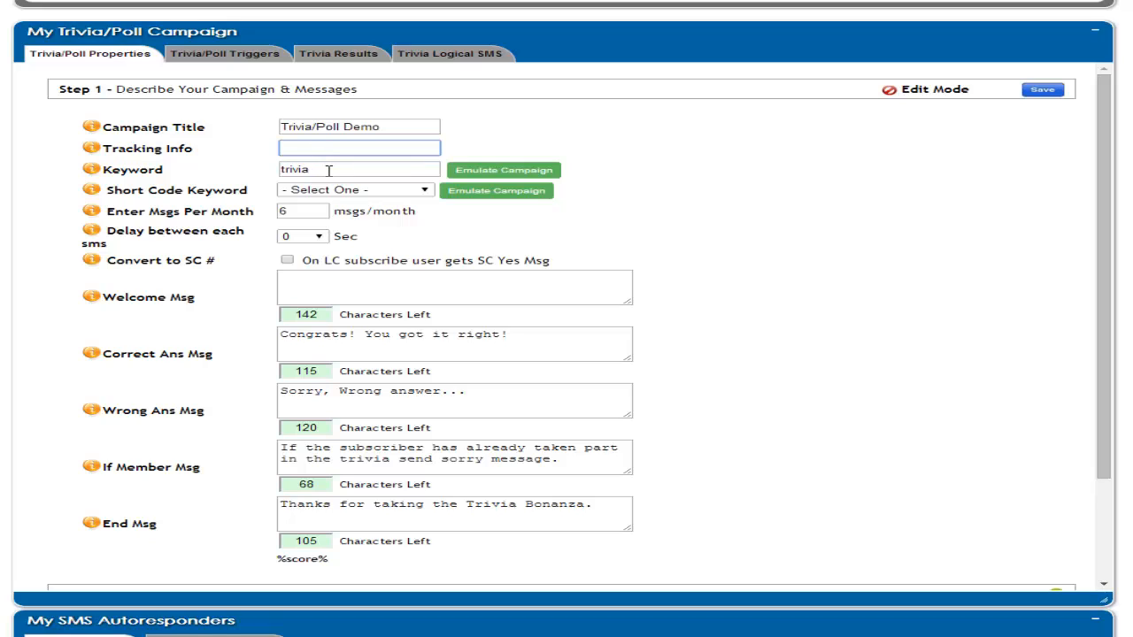
{"action": "left_click", "coordinate": [328, 171]}
{"action": "left_click_drag", "start_coordinate": [303, 171], "coordinate": [258, 172]}
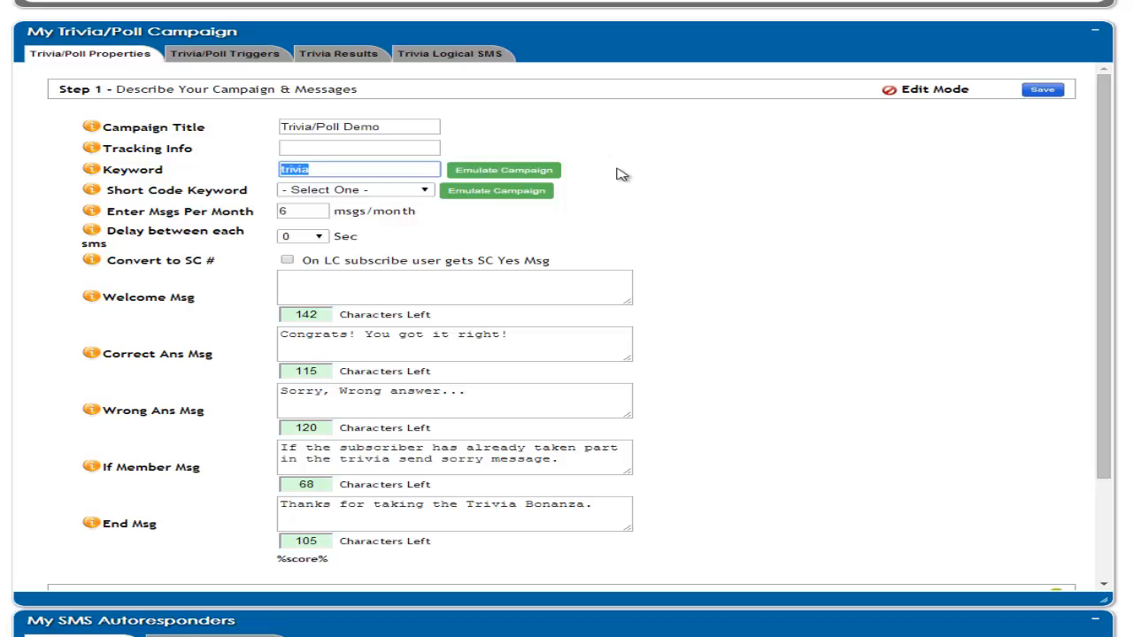
{"action": "left_click", "coordinate": [221, 190]}
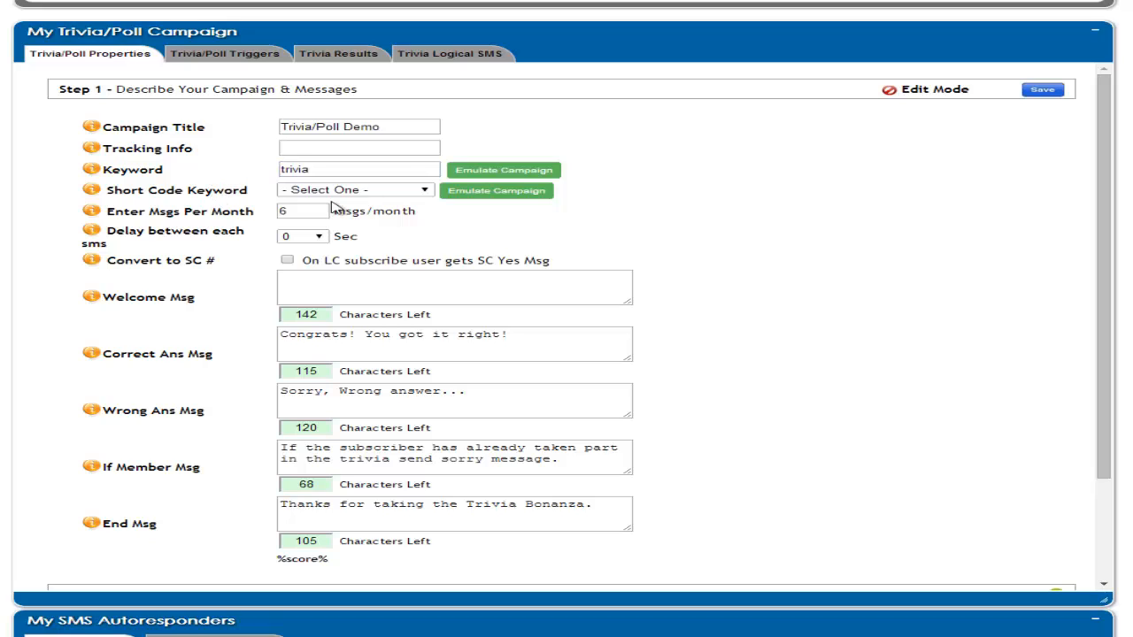
{"action": "left_click", "coordinate": [415, 195]}
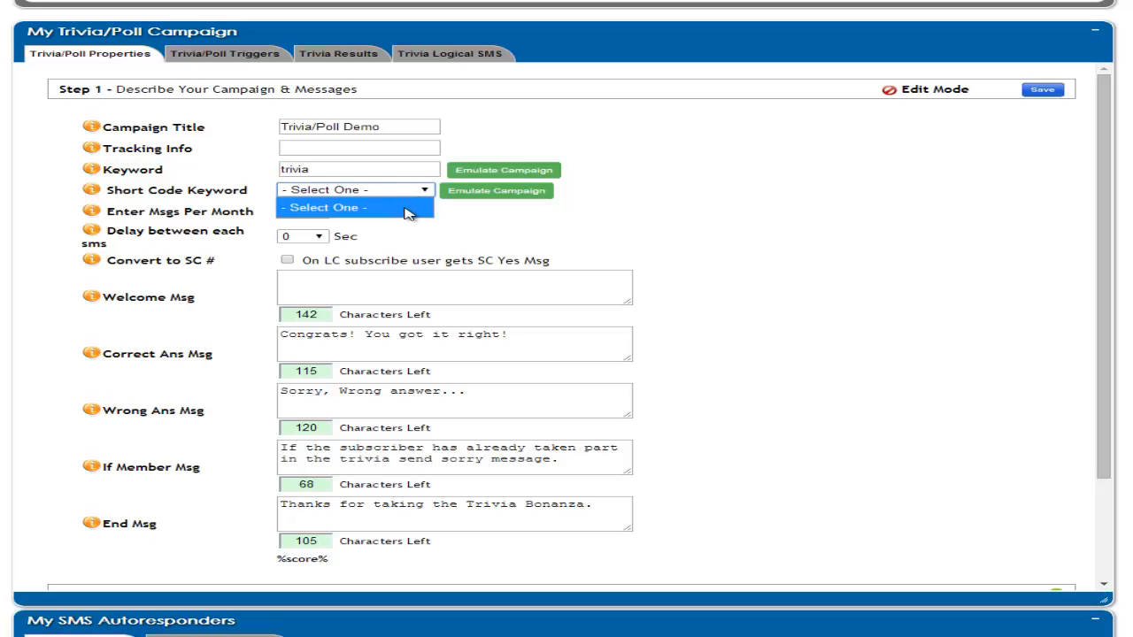
{"action": "left_click", "coordinate": [130, 182]}
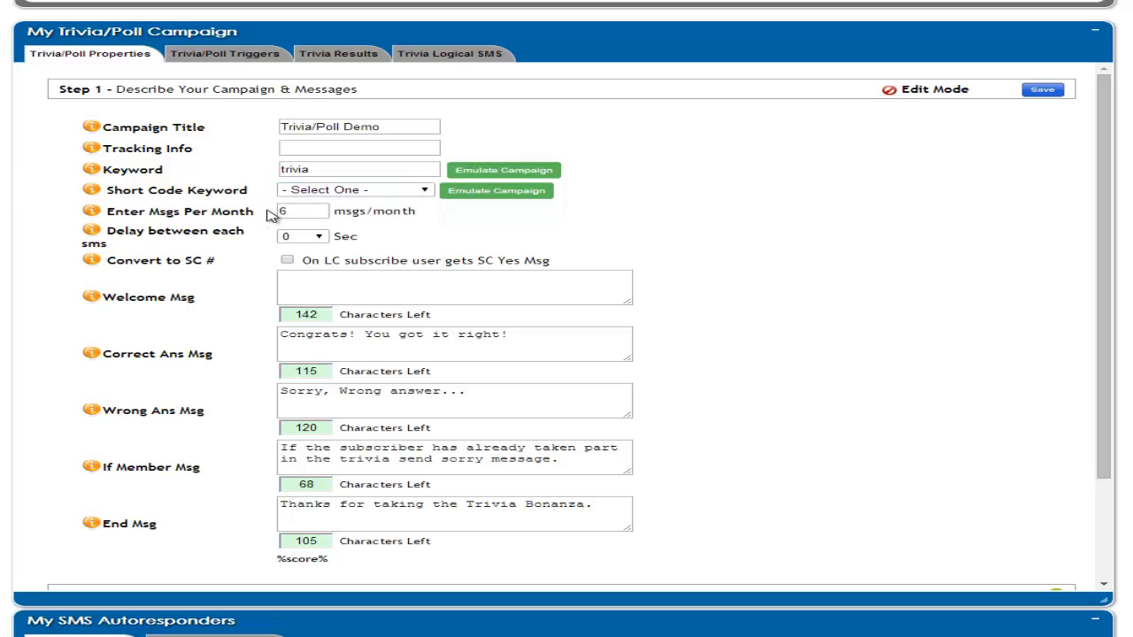
{"action": "left_click", "coordinate": [297, 212]}
{"action": "left_click_drag", "start_coordinate": [297, 212], "coordinate": [237, 205]}
{"action": "left_click", "coordinate": [175, 236]}
- Try out the delay between each SMS, return it to 0 seconds, and toggle the Convert to SC # option on and off
{"action": "left_click", "coordinate": [324, 238]}
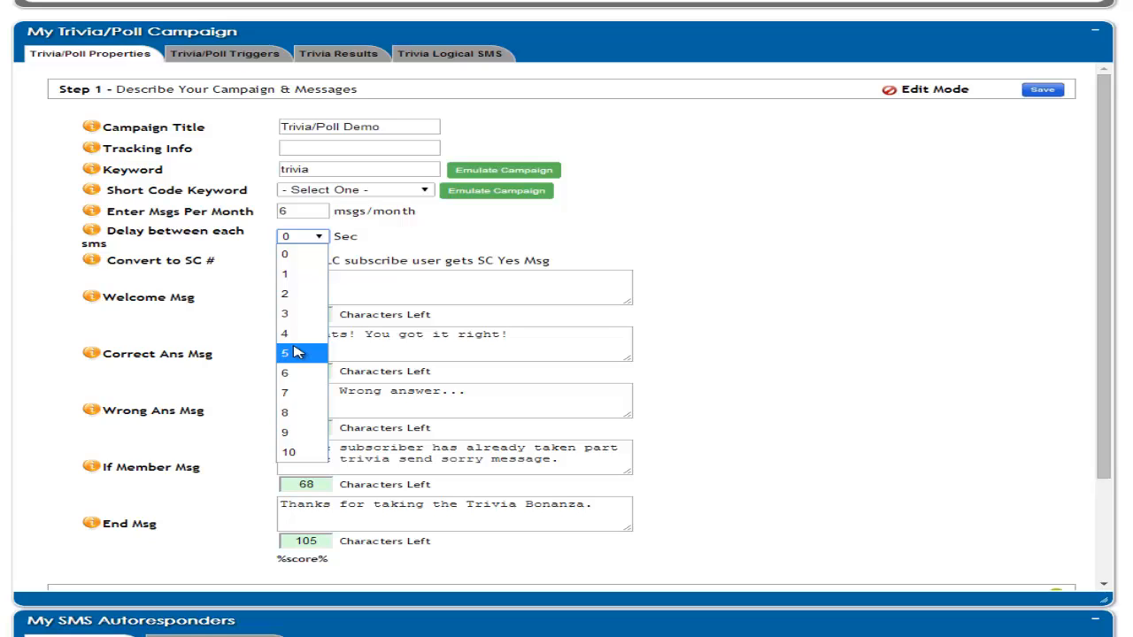
{"action": "left_click", "coordinate": [310, 256]}
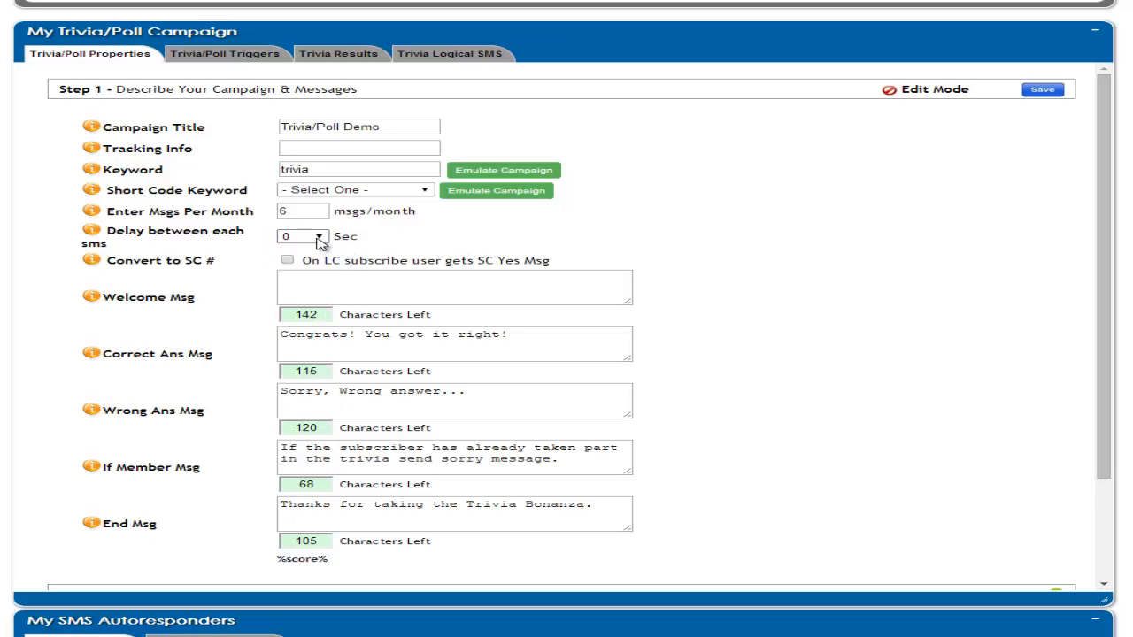
{"action": "left_click", "coordinate": [318, 239]}
{"action": "left_click", "coordinate": [326, 267]}
{"action": "left_click", "coordinate": [521, 249]}
{"action": "left_click", "coordinate": [319, 237]}
{"action": "left_click", "coordinate": [311, 255]}
{"action": "left_click", "coordinate": [288, 260]}
{"action": "left_click", "coordinate": [287, 260]}
- Enter "Welcome to trivia mania" as the campaign's welcome message
{"action": "left_click", "coordinate": [311, 287]}
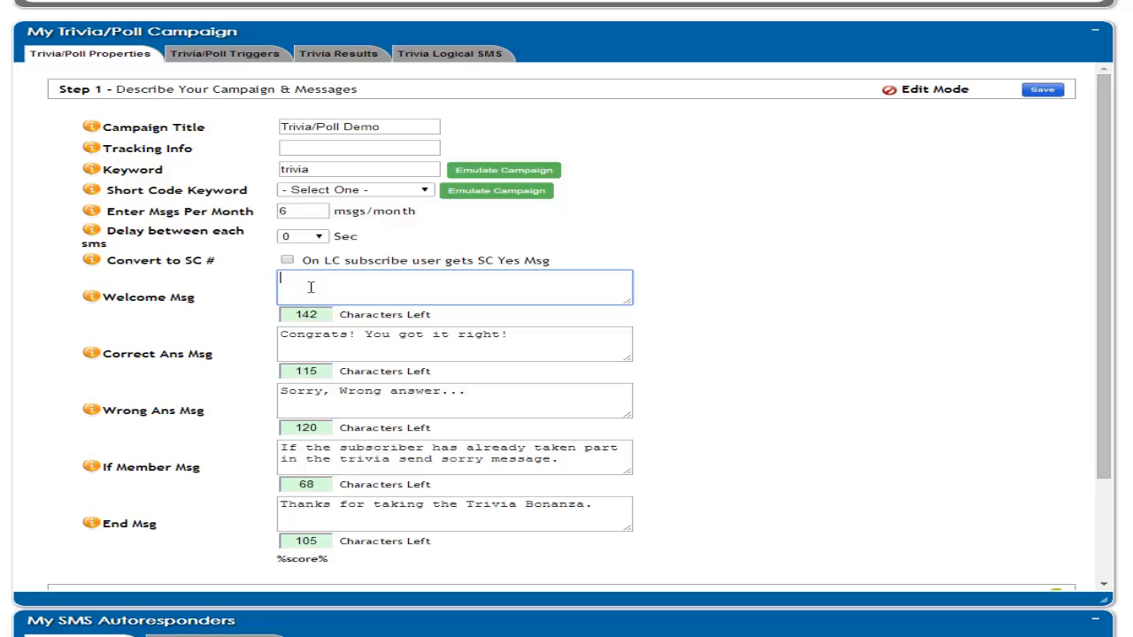
{"action": "type", "text": "Welcome to trivia mania"}
{"action": "key", "text": "Tab"}
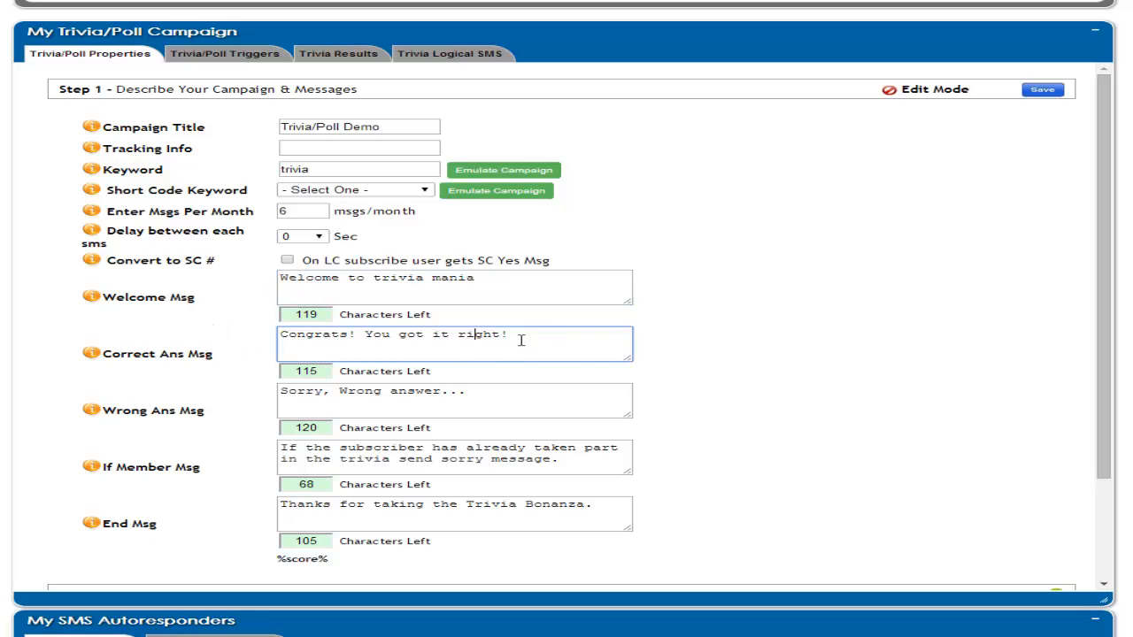
- Examine the correct answer, wrong answer, if-member and end messages of the trivia campaign
{"action": "left_click_drag", "start_coordinate": [518, 330], "coordinate": [258, 330]}
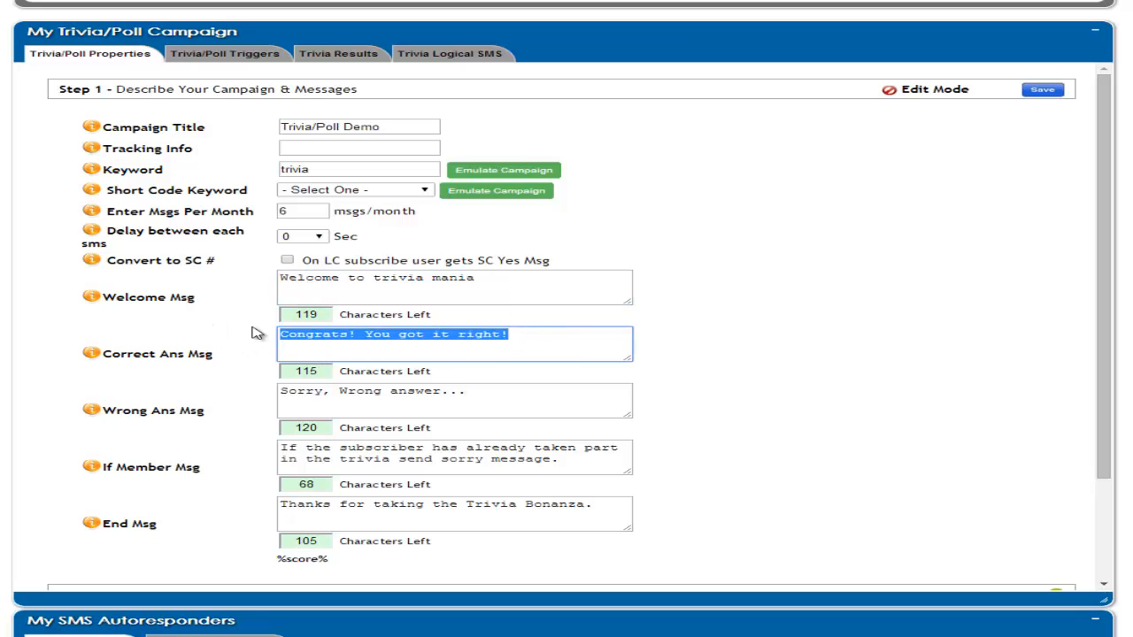
{"action": "left_click", "coordinate": [349, 405]}
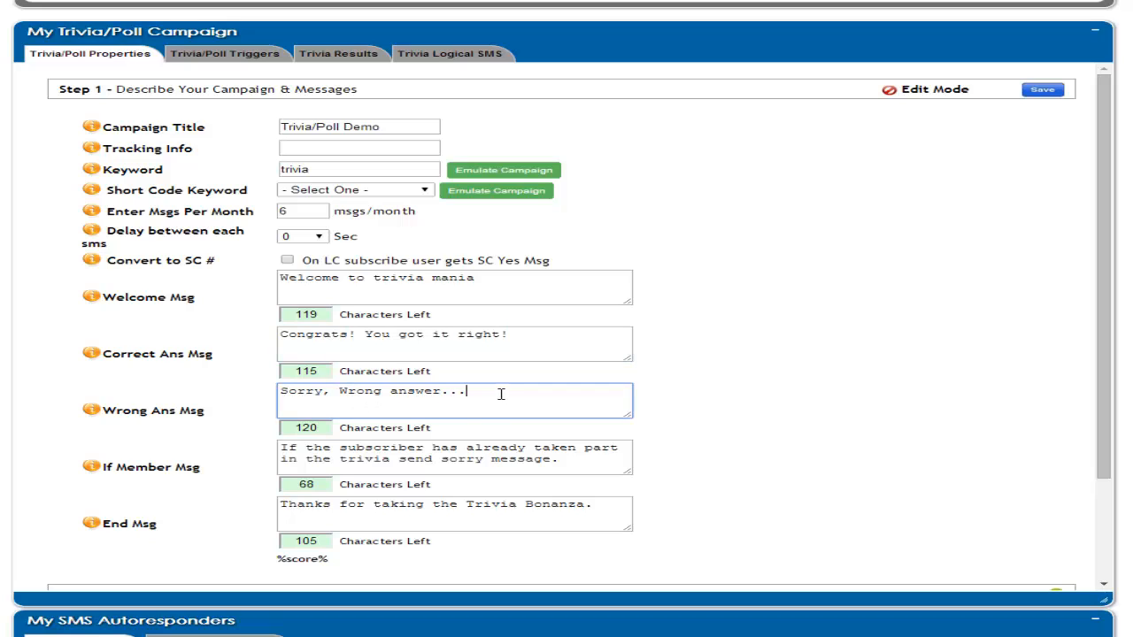
{"action": "left_click_drag", "start_coordinate": [436, 398], "coordinate": [228, 398]}
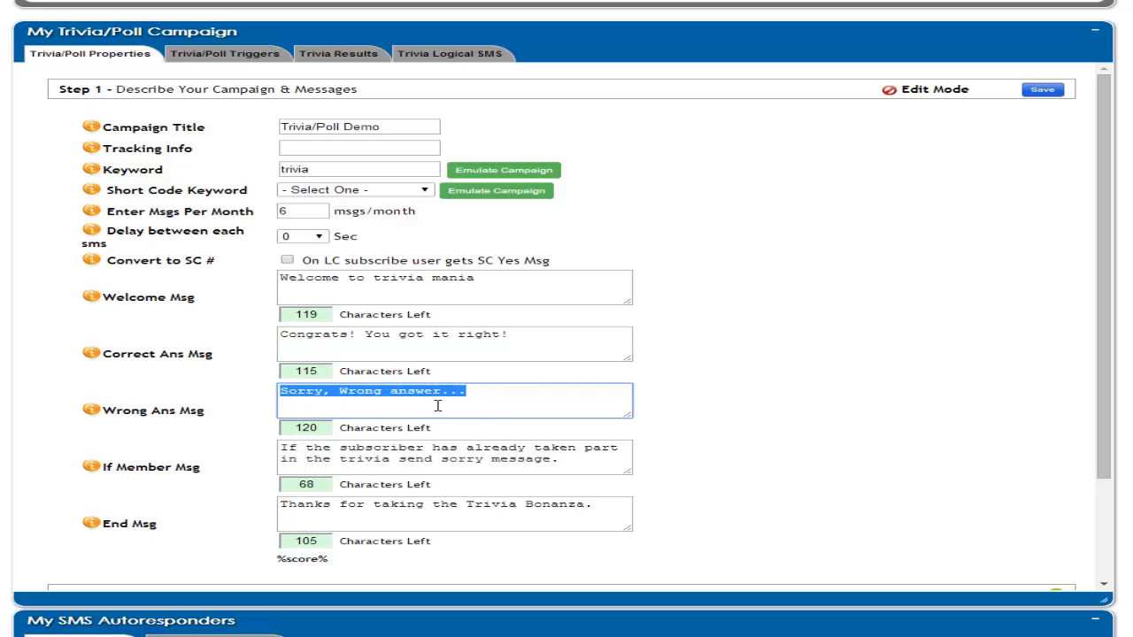
{"action": "left_click", "coordinate": [523, 398]}
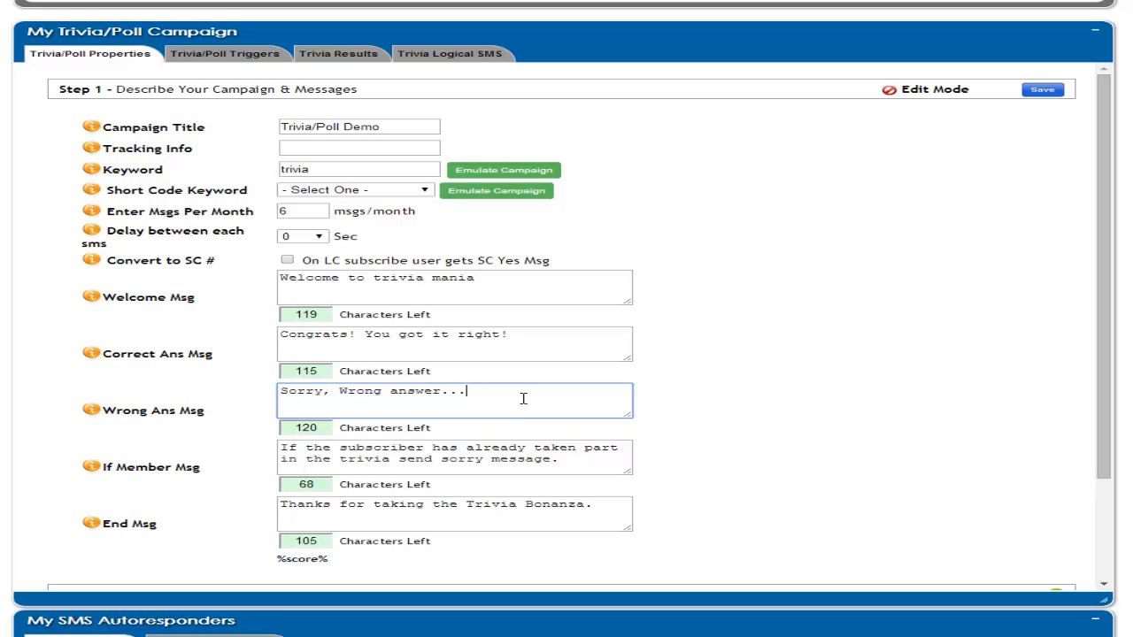
{"action": "left_click", "coordinate": [575, 463]}
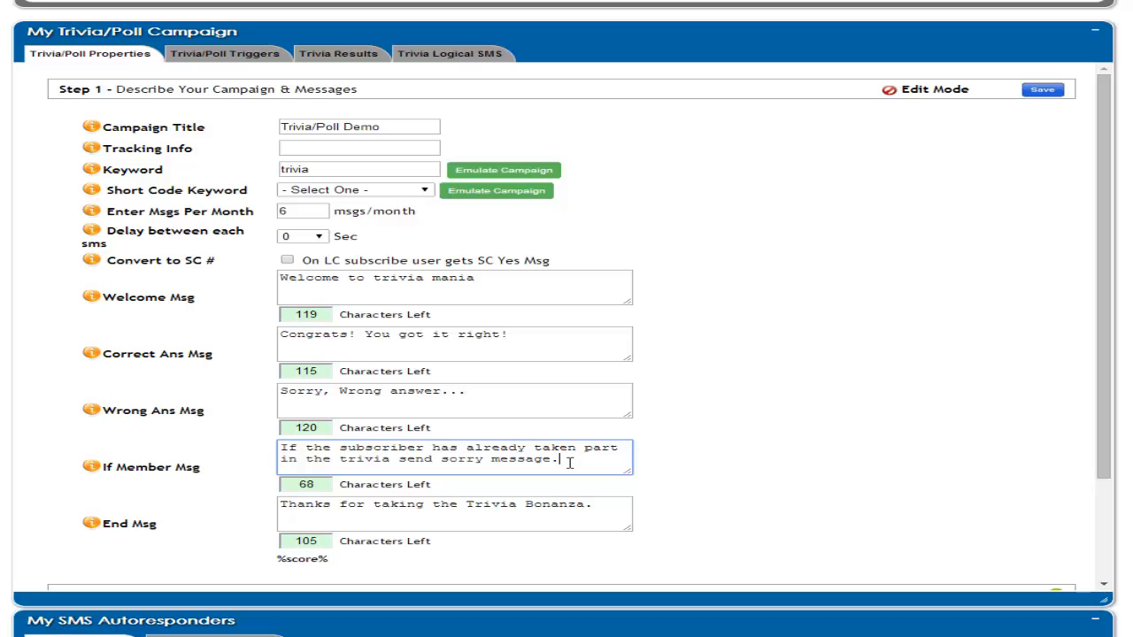
{"action": "left_click_drag", "start_coordinate": [569, 463], "coordinate": [278, 449]}
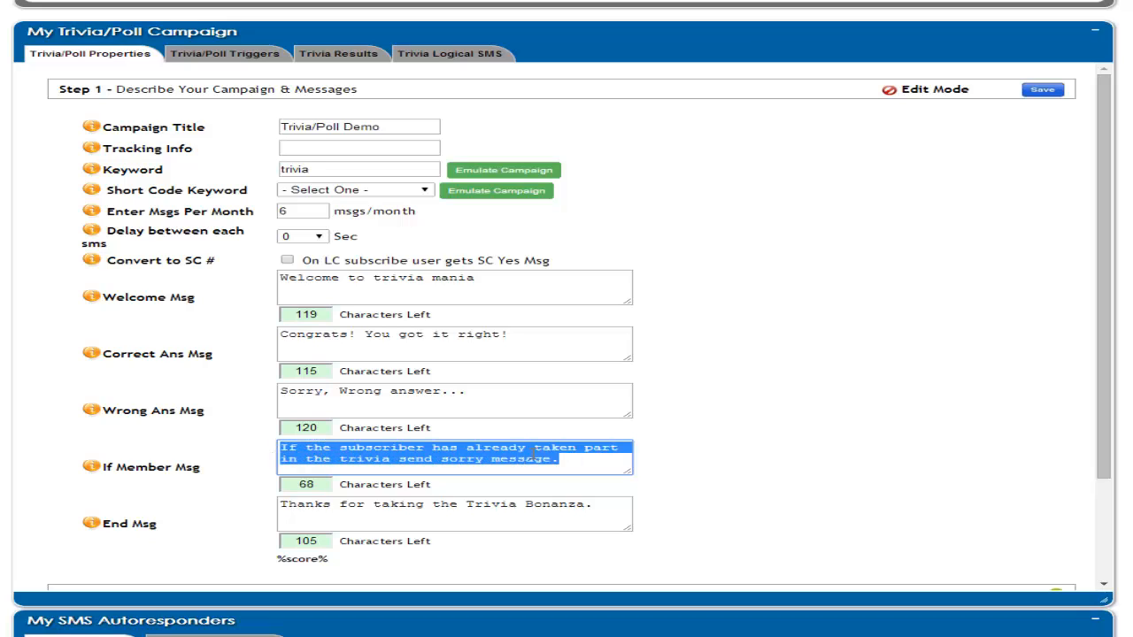
{"action": "left_click", "coordinate": [252, 531]}
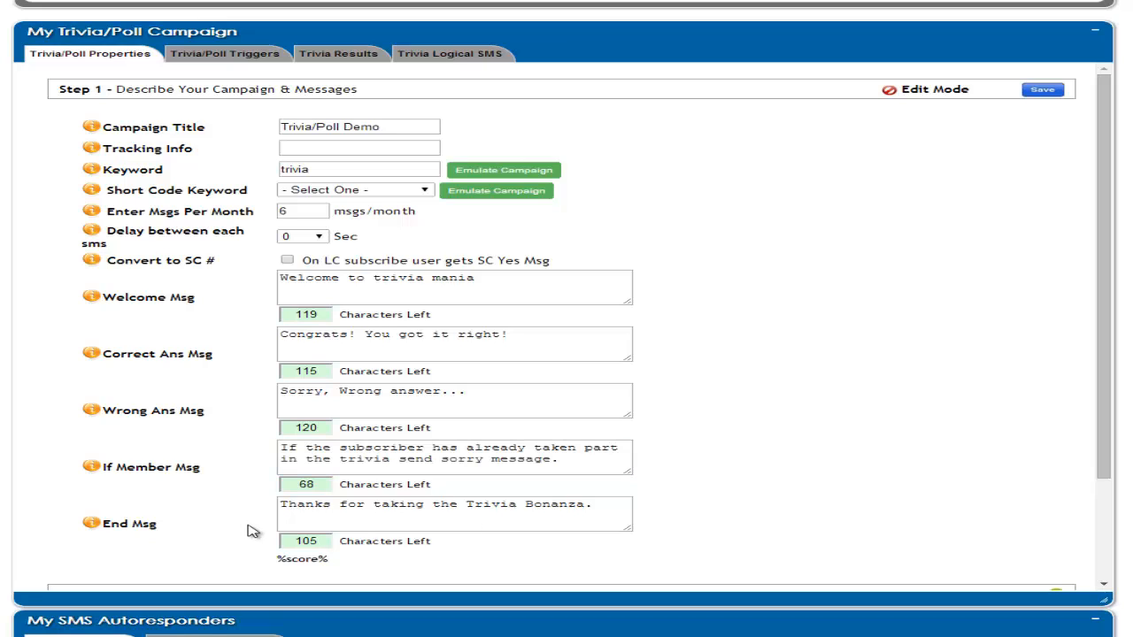
{"action": "left_click", "coordinate": [414, 523]}
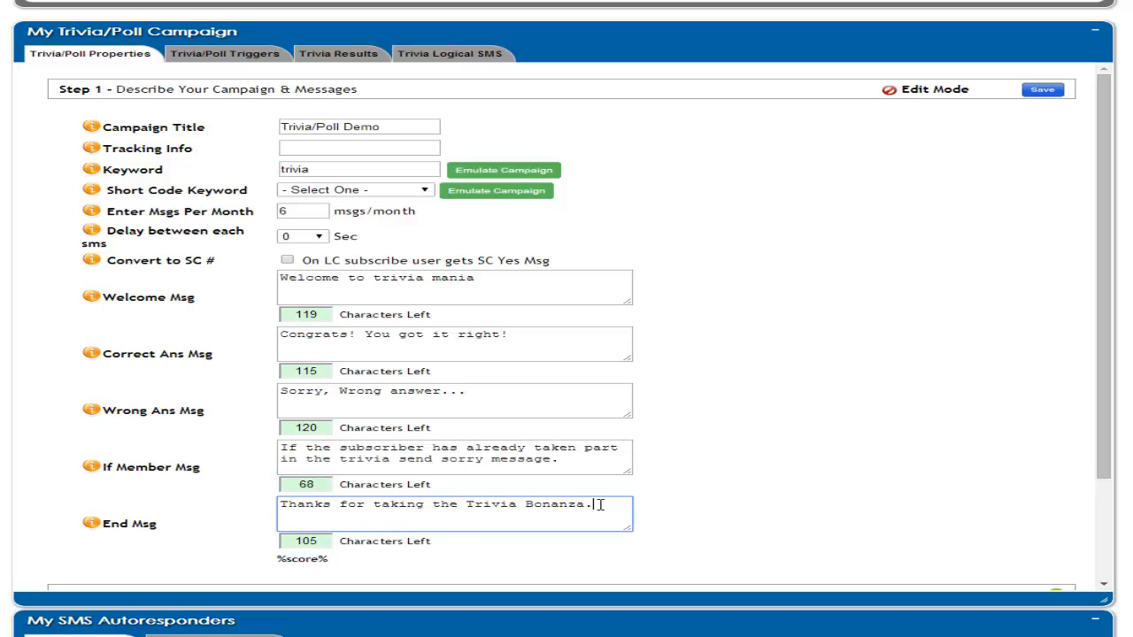
{"action": "left_click_drag", "start_coordinate": [596, 504], "coordinate": [264, 511]}
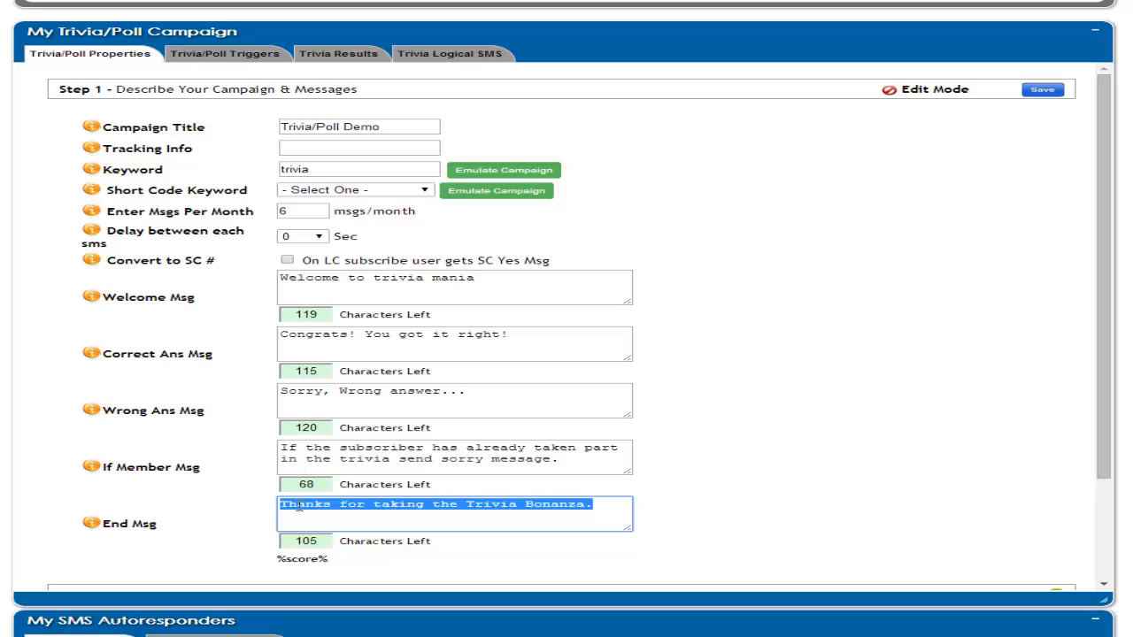
{"action": "left_click", "coordinate": [766, 476]}
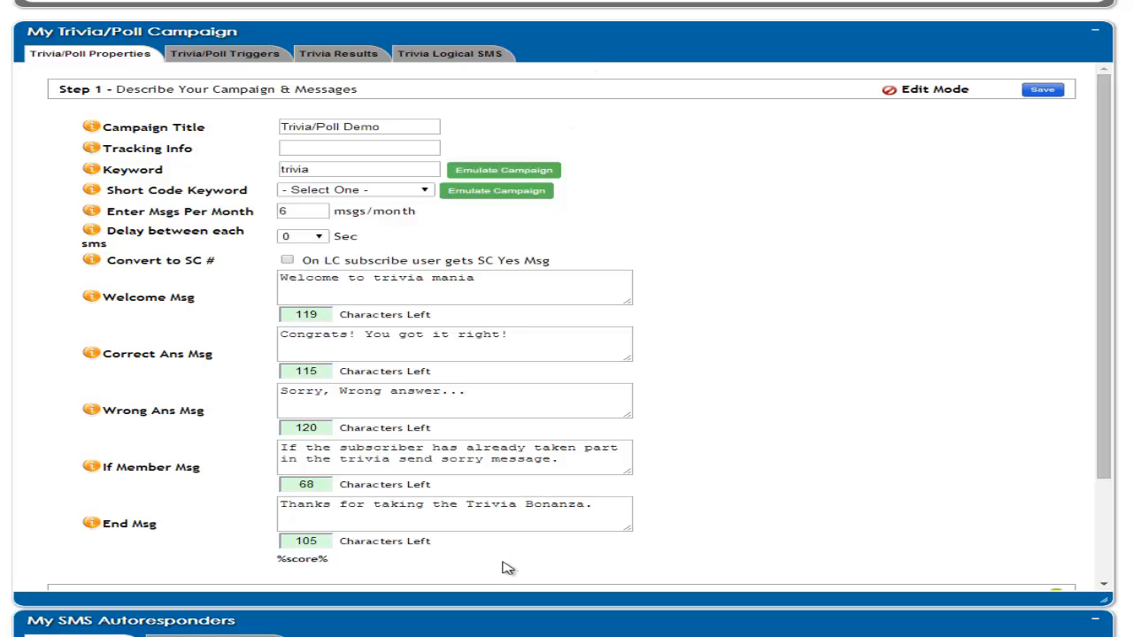
- Check the Step 4 double opt-in heading and clear the campaign's welcome message
{"action": "scroll", "coordinate": [500, 440], "scroll_direction": "down", "scroll_amount": 3}
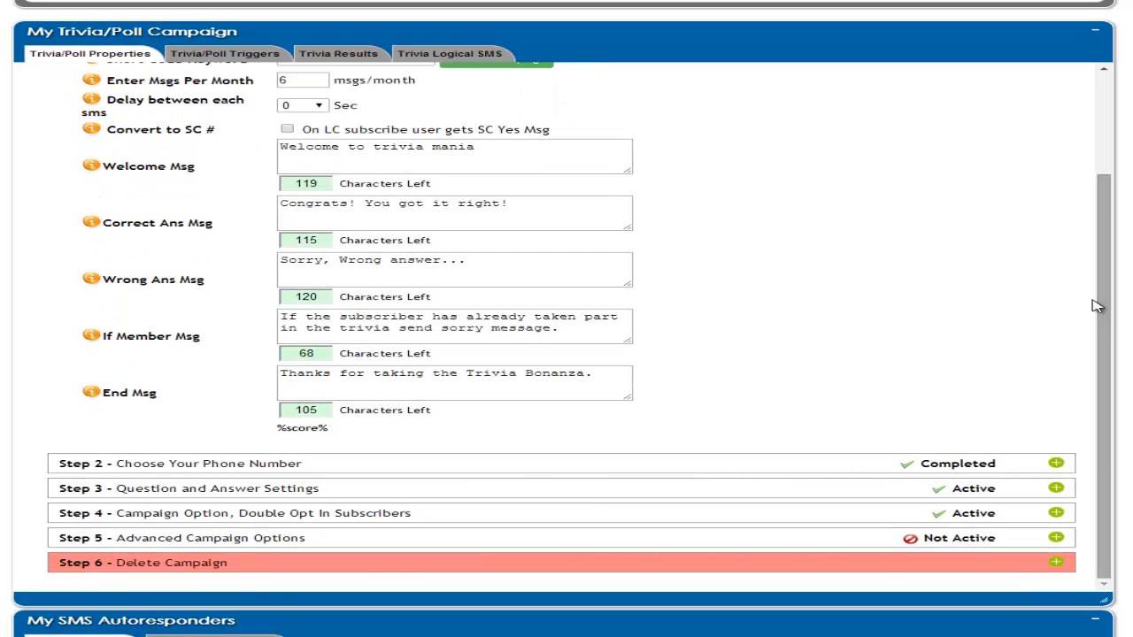
{"action": "left_click_drag", "start_coordinate": [353, 514], "coordinate": [59, 515]}
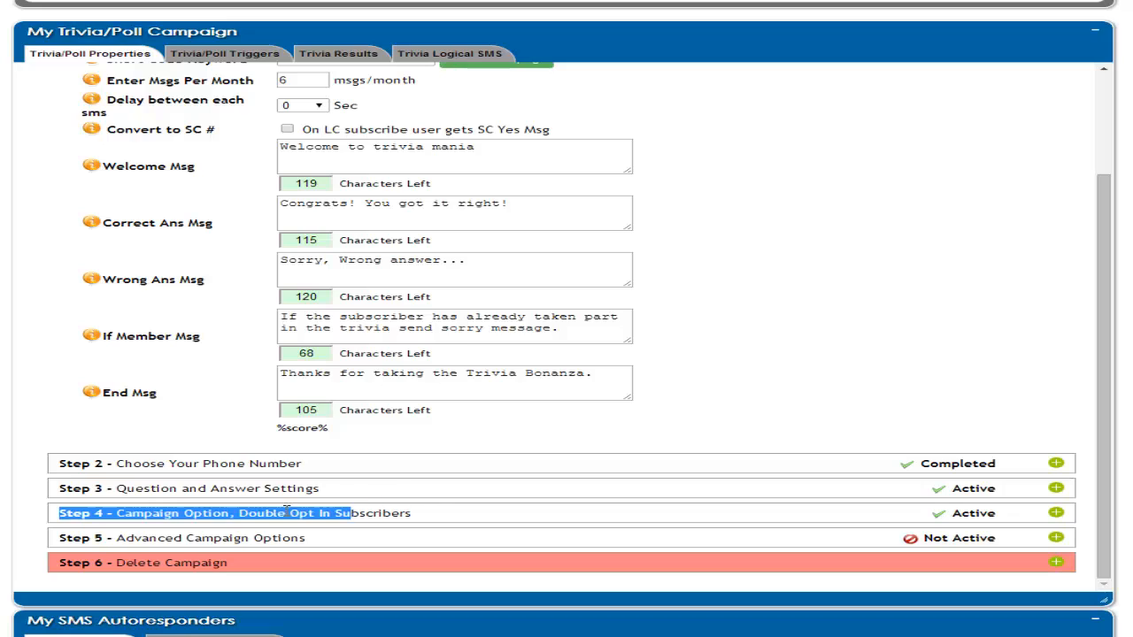
{"action": "left_click", "coordinate": [402, 523]}
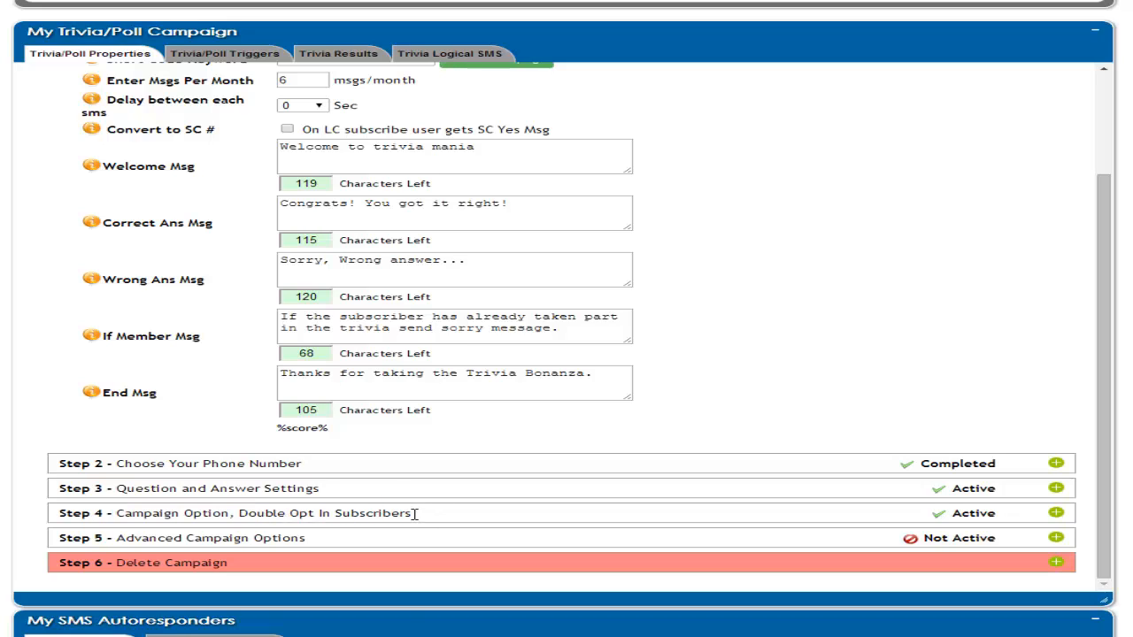
{"action": "left_click_drag", "start_coordinate": [509, 146], "coordinate": [223, 143]}
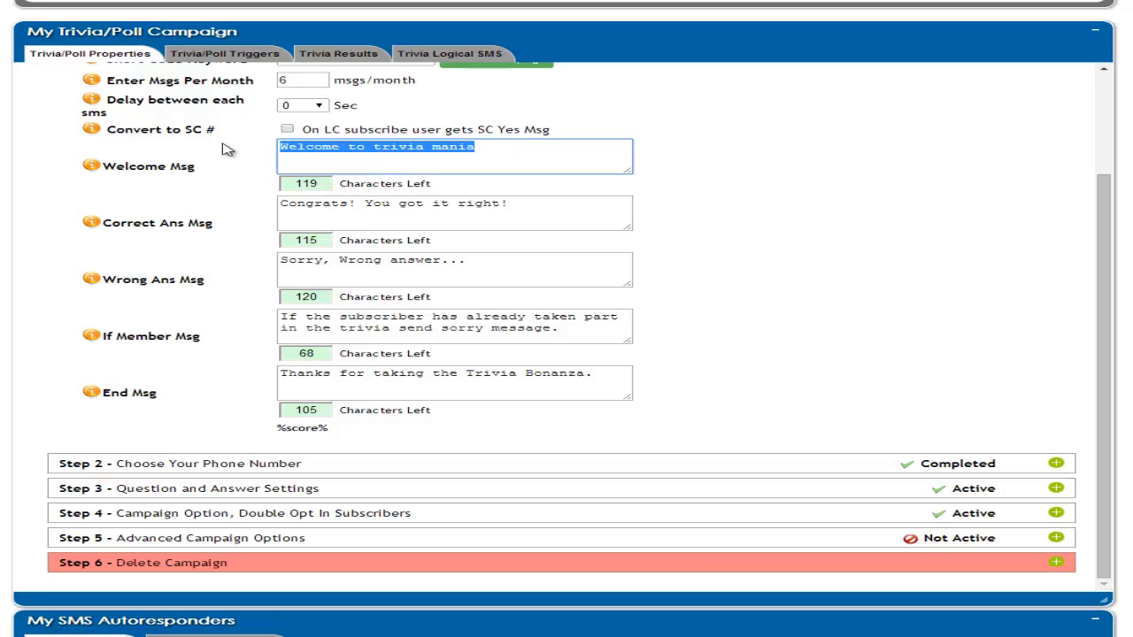
{"action": "key", "text": "BackSpace"}
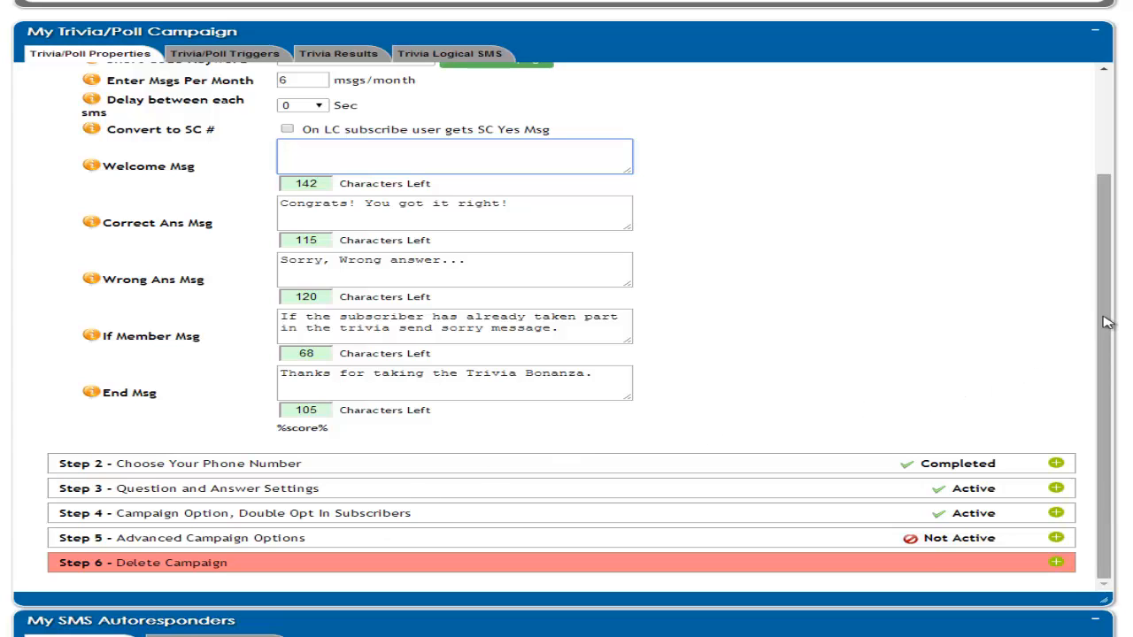
{"action": "left_click_drag", "start_coordinate": [1113, 308], "coordinate": [1123, 193]}
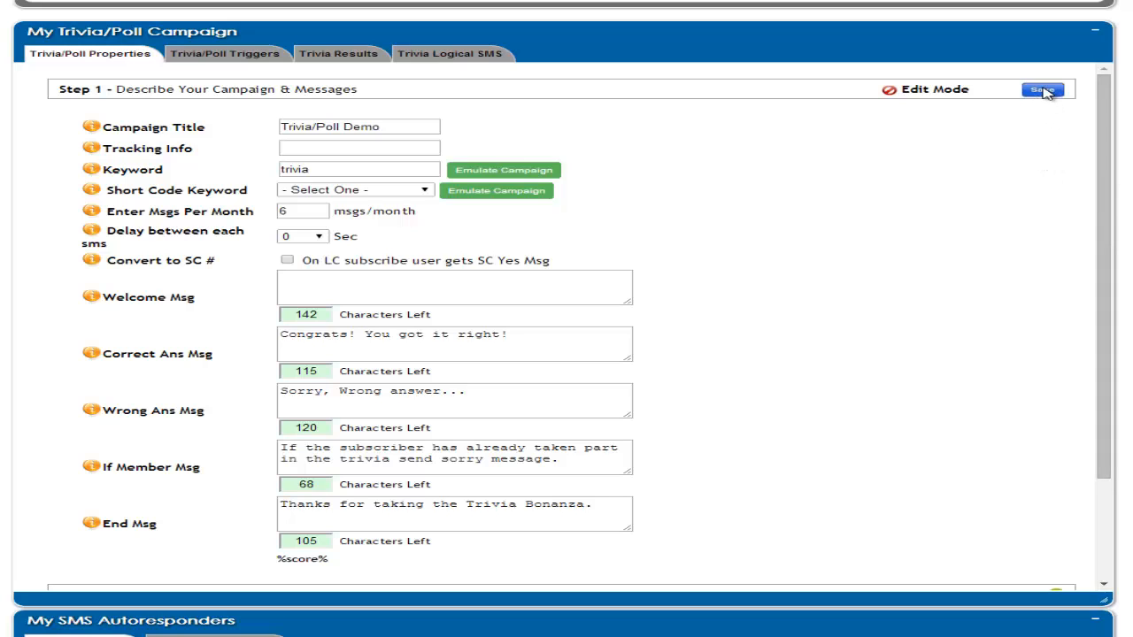
- Save the Step 1 description and messages, and assign the existing account phone number to the campaign in Step 2
{"action": "left_click", "coordinate": [1046, 92]}
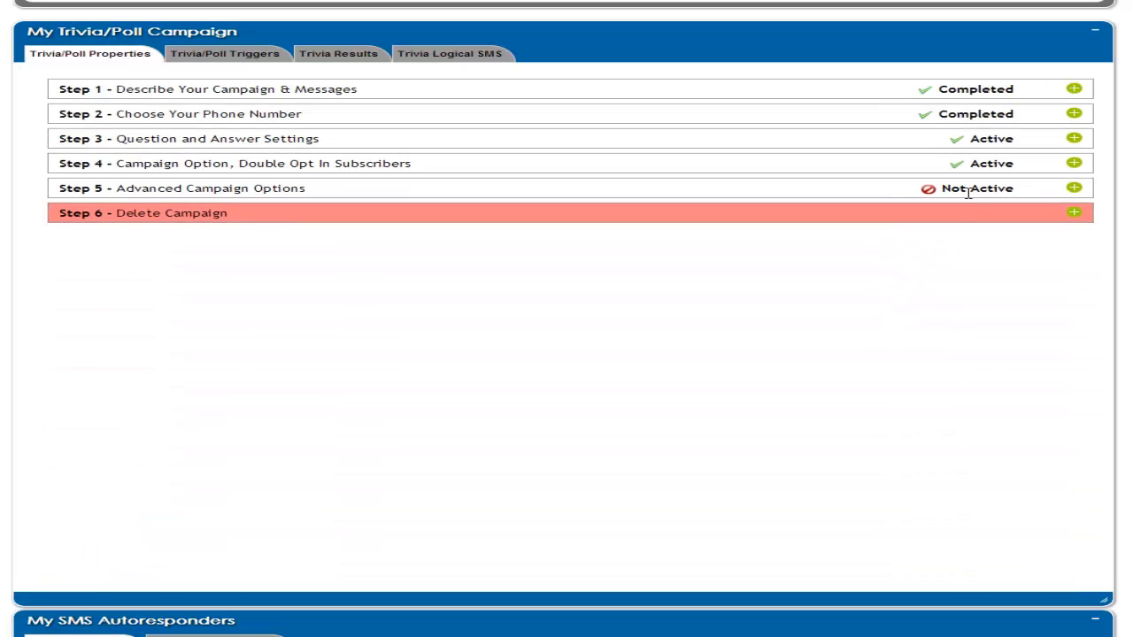
{"action": "left_click", "coordinate": [1075, 115]}
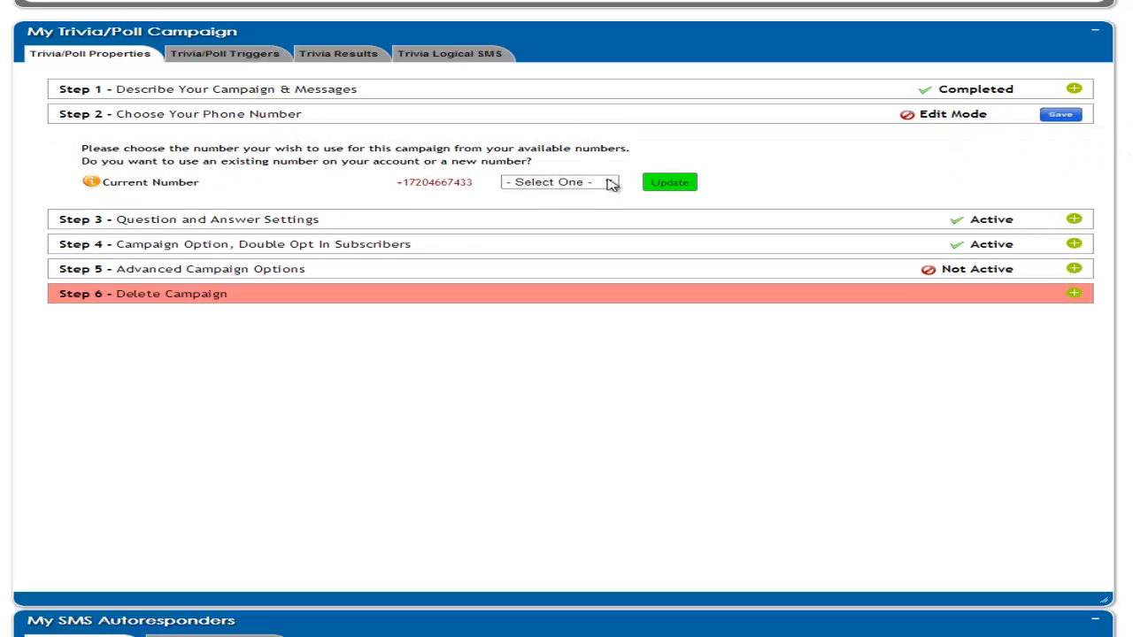
{"action": "left_click", "coordinate": [611, 184]}
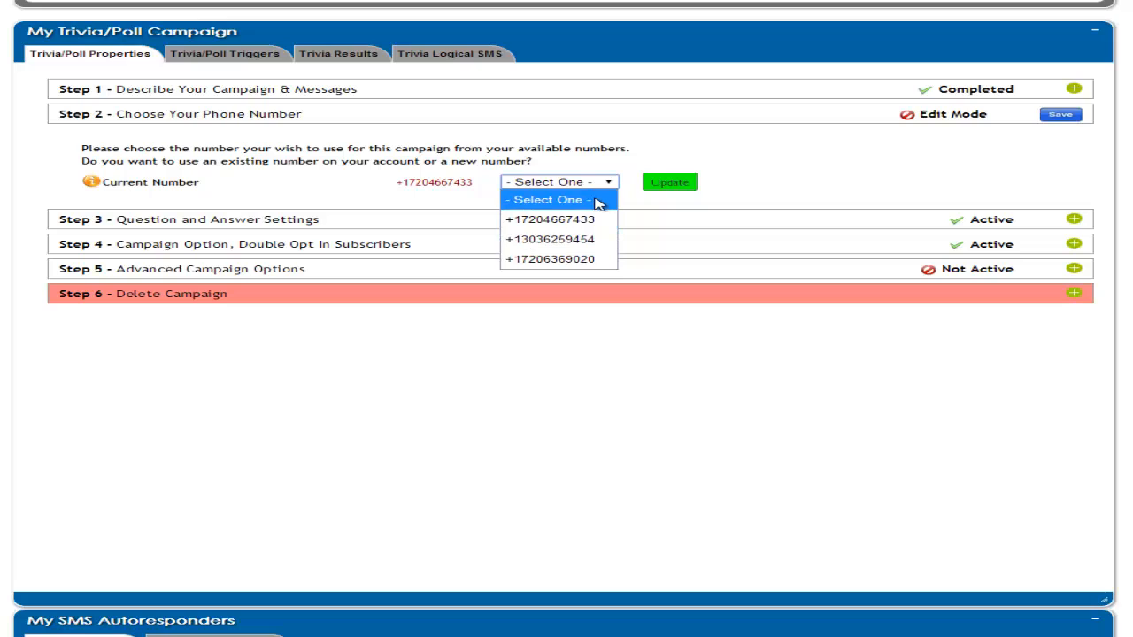
{"action": "left_click", "coordinate": [594, 219]}
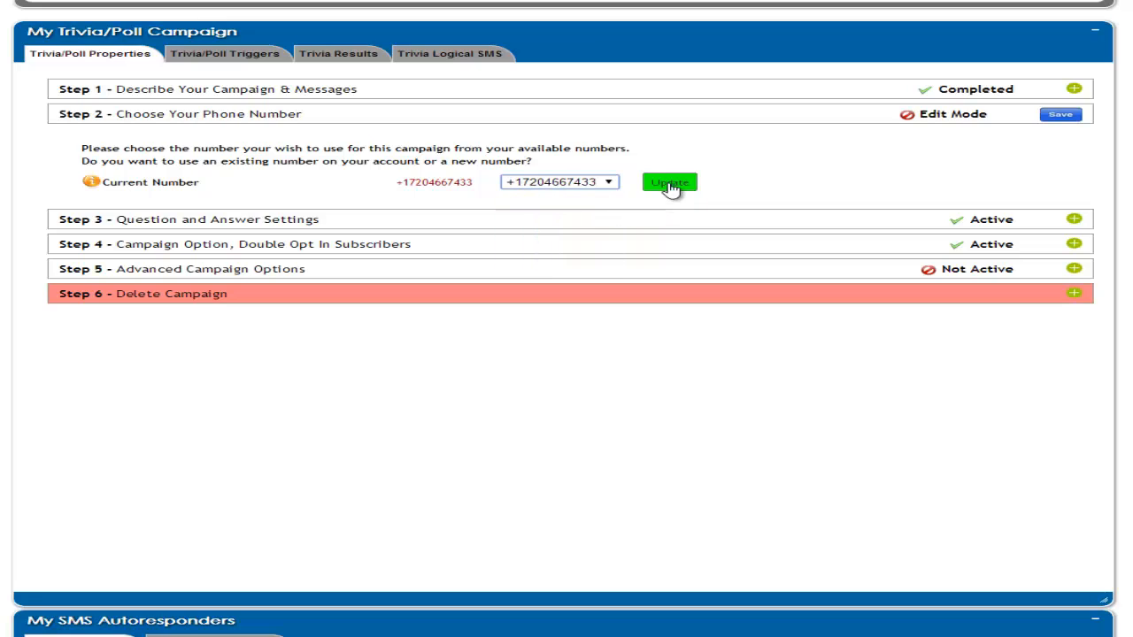
{"action": "left_click", "coordinate": [670, 184]}
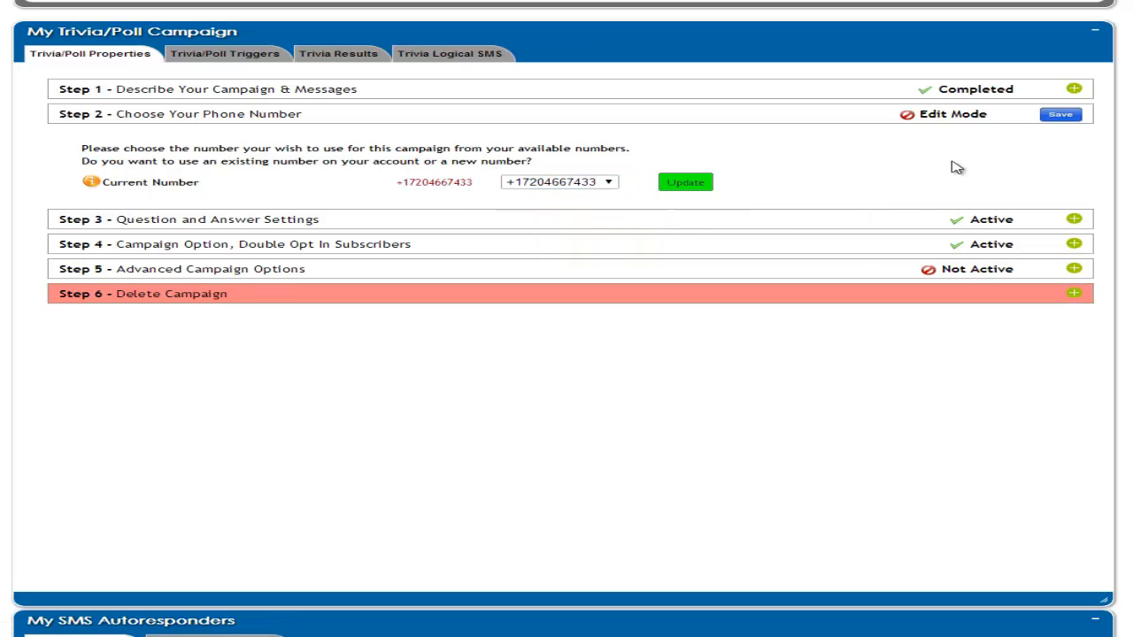
{"action": "left_click", "coordinate": [1062, 115]}
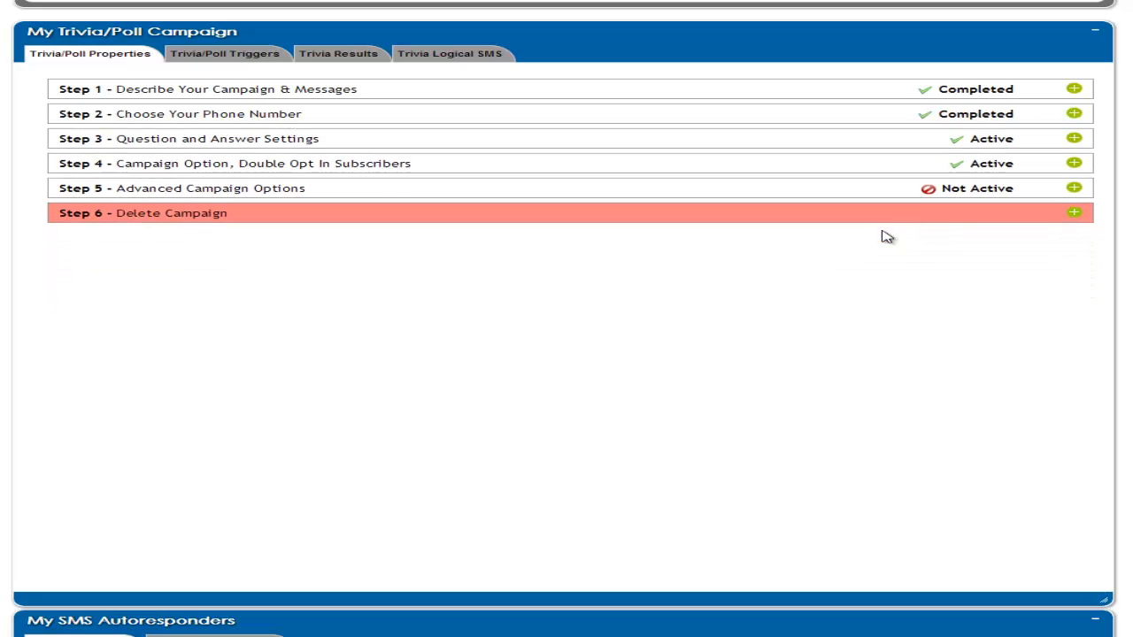
- Open the "What year was Independence Day" question for editing in the Step 3 question and answer settings
{"action": "left_click", "coordinate": [1073, 140]}
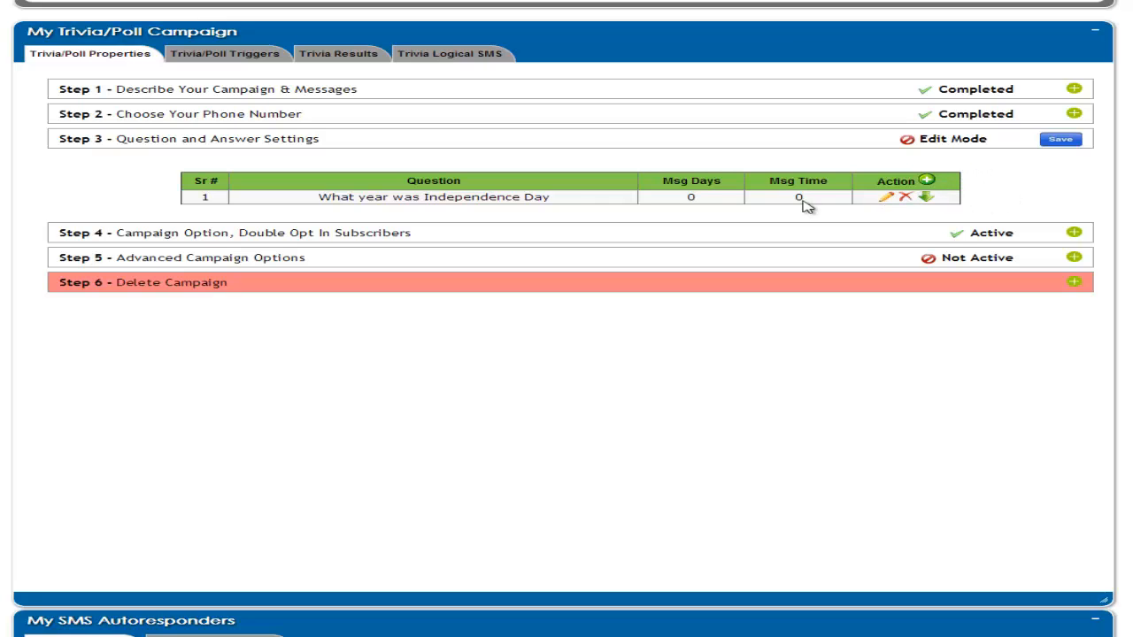
{"action": "left_click", "coordinate": [886, 197]}
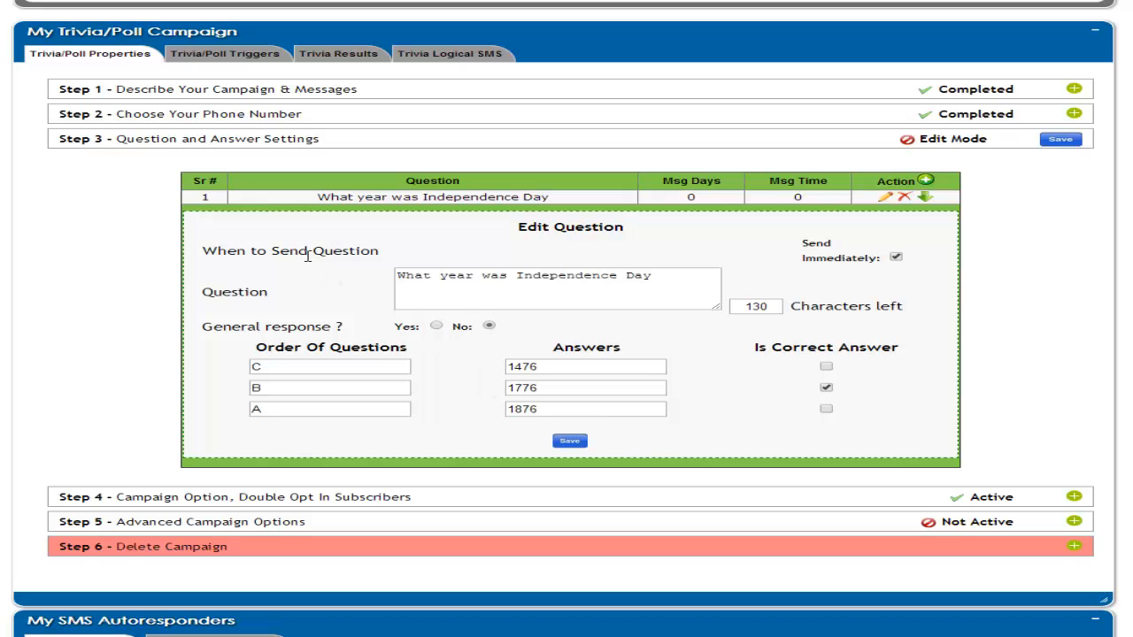
- Try scheduling the Independence Day question for day 3 at 01:00 PM, and return it to Send Immediately
{"action": "left_click", "coordinate": [897, 258]}
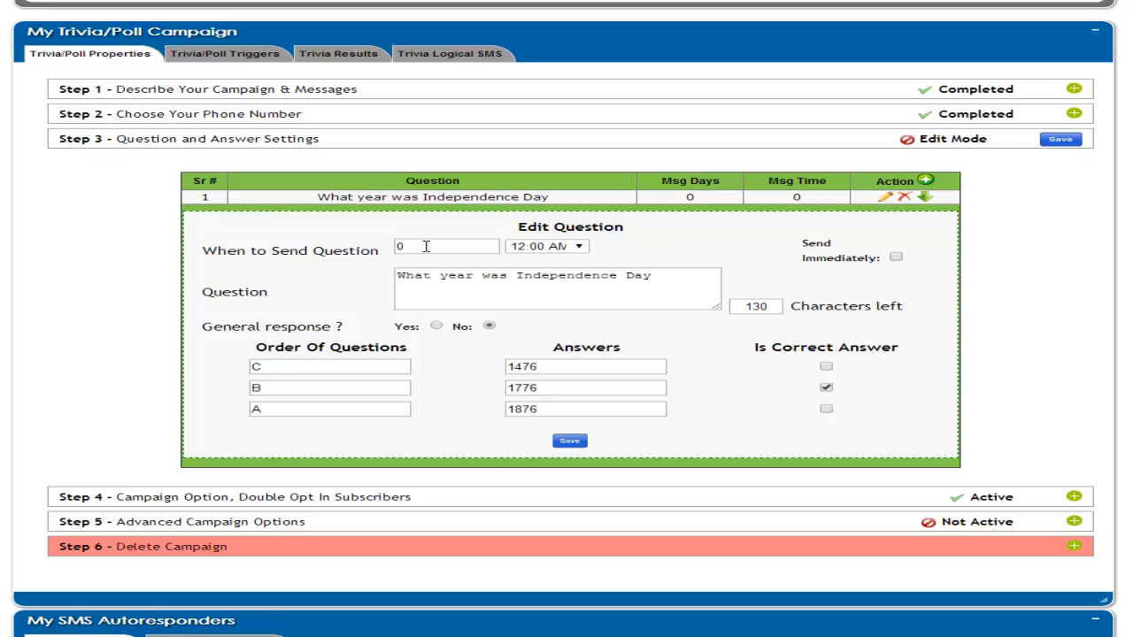
{"action": "left_click_drag", "start_coordinate": [426, 247], "coordinate": [380, 247]}
{"action": "type", "text": "3"}
{"action": "left_click", "coordinate": [666, 250]}
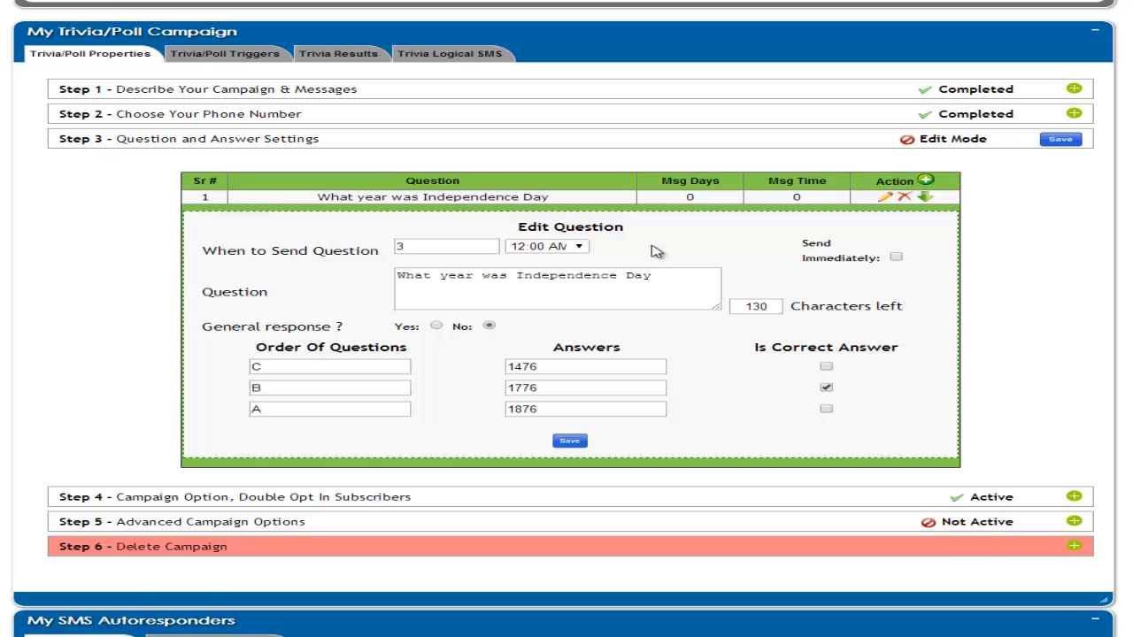
{"action": "left_click", "coordinate": [585, 248]}
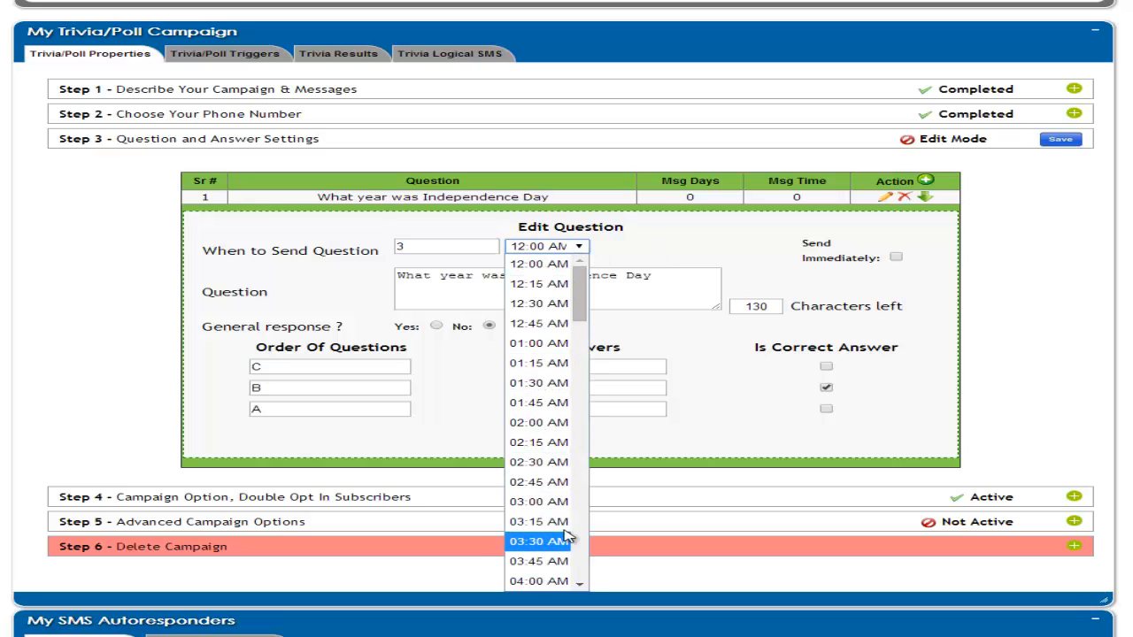
{"action": "left_click_drag", "start_coordinate": [579, 281], "coordinate": [579, 440]}
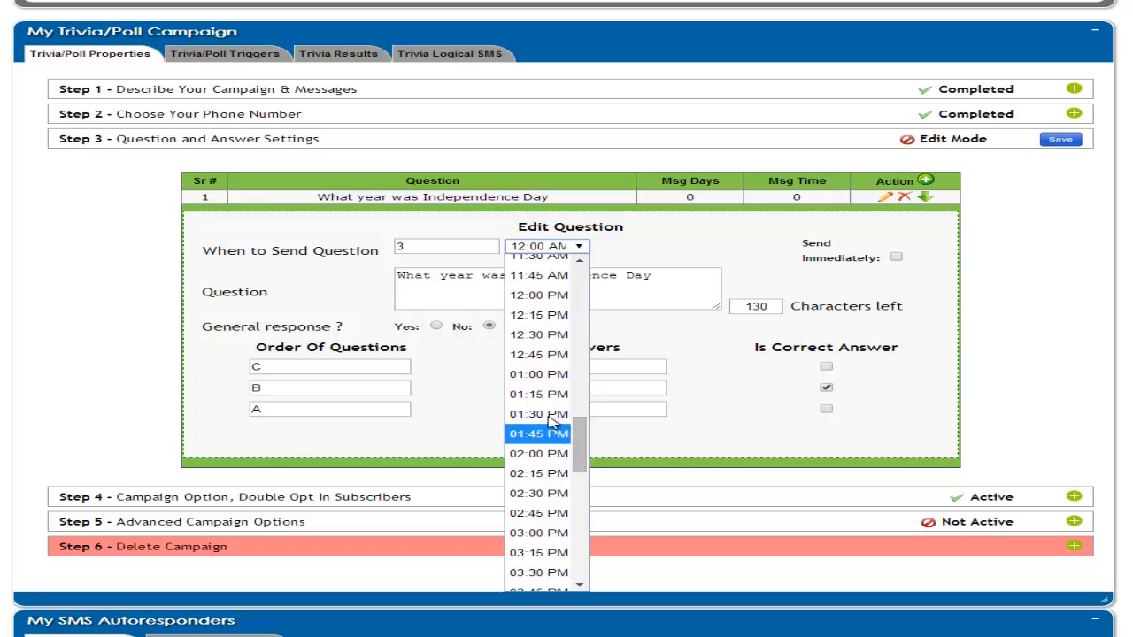
{"action": "left_click", "coordinate": [550, 375]}
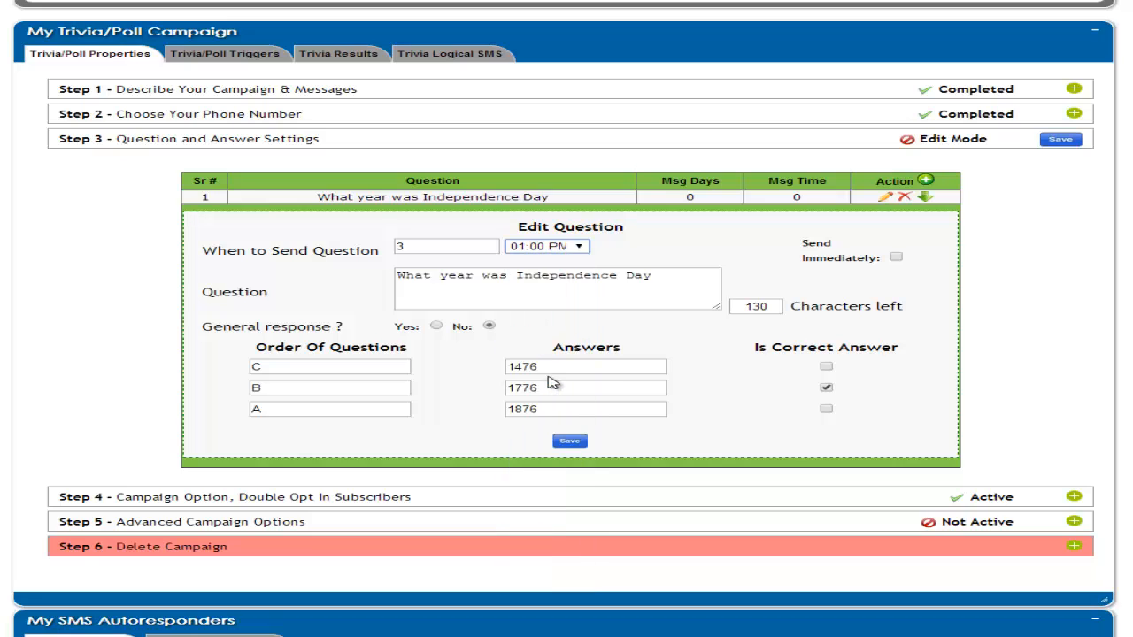
{"action": "left_click", "coordinate": [676, 249]}
{"action": "left_click", "coordinate": [896, 257]}
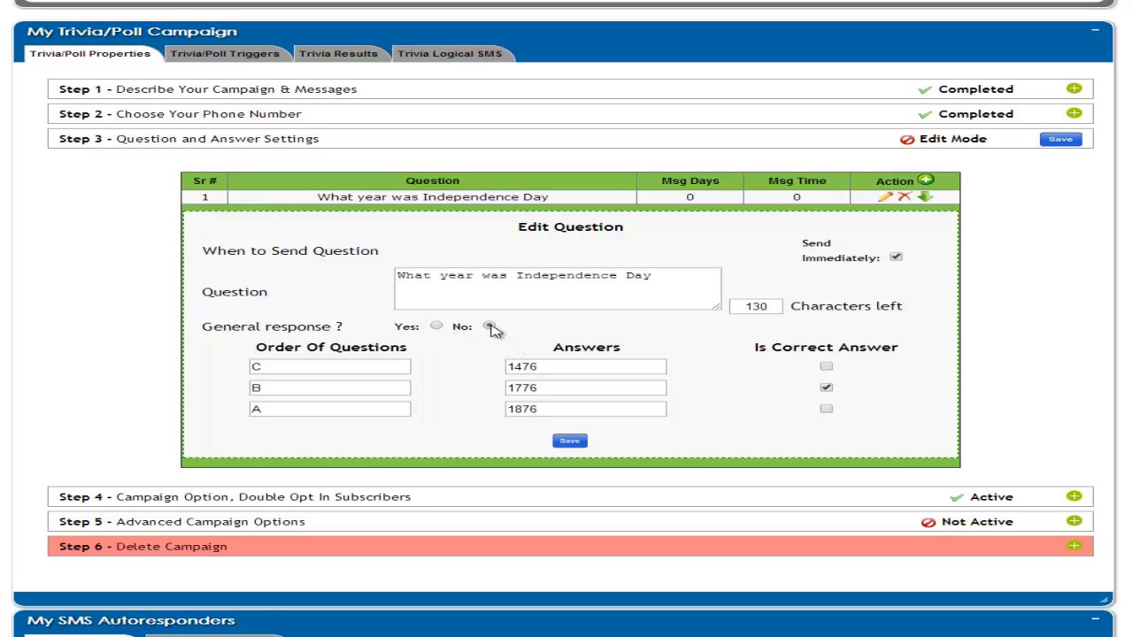
- Keep General response at No and 1776 as the correct answer, and save the Independence Day question
{"action": "left_click", "coordinate": [489, 327]}
{"action": "left_click", "coordinate": [826, 390]}
{"action": "left_click", "coordinate": [564, 441]}
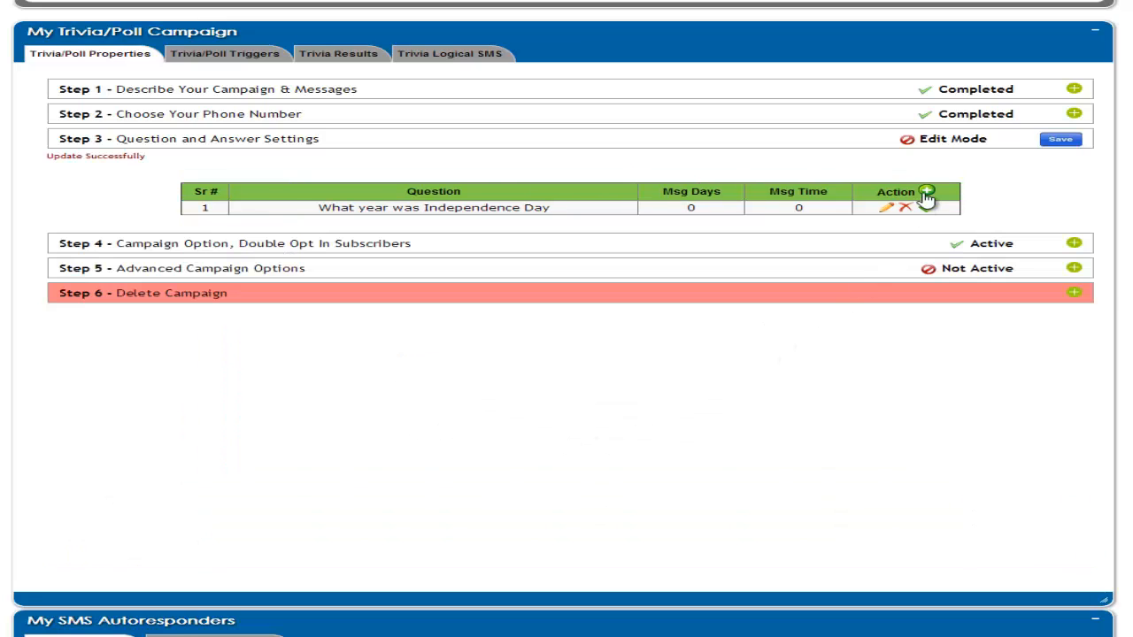
- Start a new immediately sent question reading "What is the darkest color", with General response set to No
{"action": "left_click", "coordinate": [927, 192]}
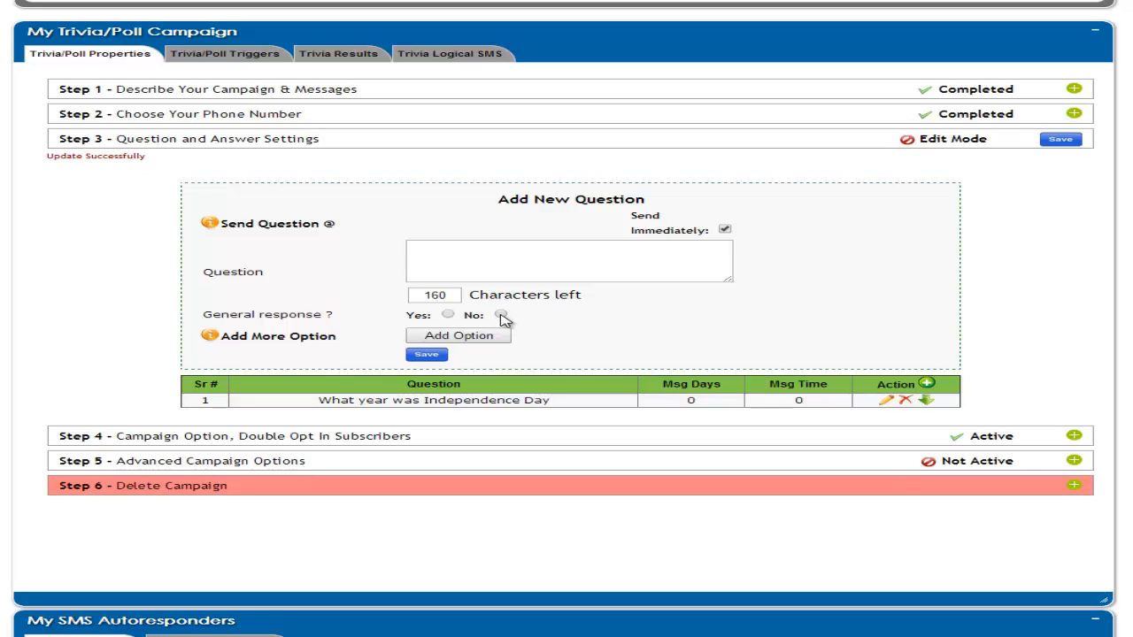
{"action": "left_click", "coordinate": [470, 248]}
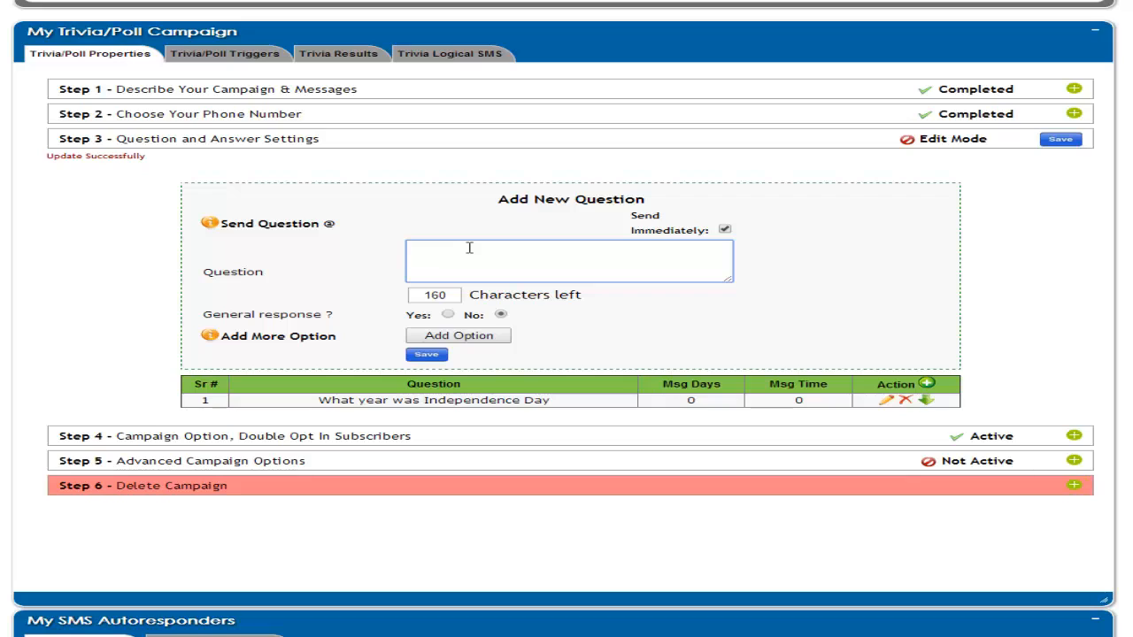
{"action": "type", "text": "What is the darkest color"}
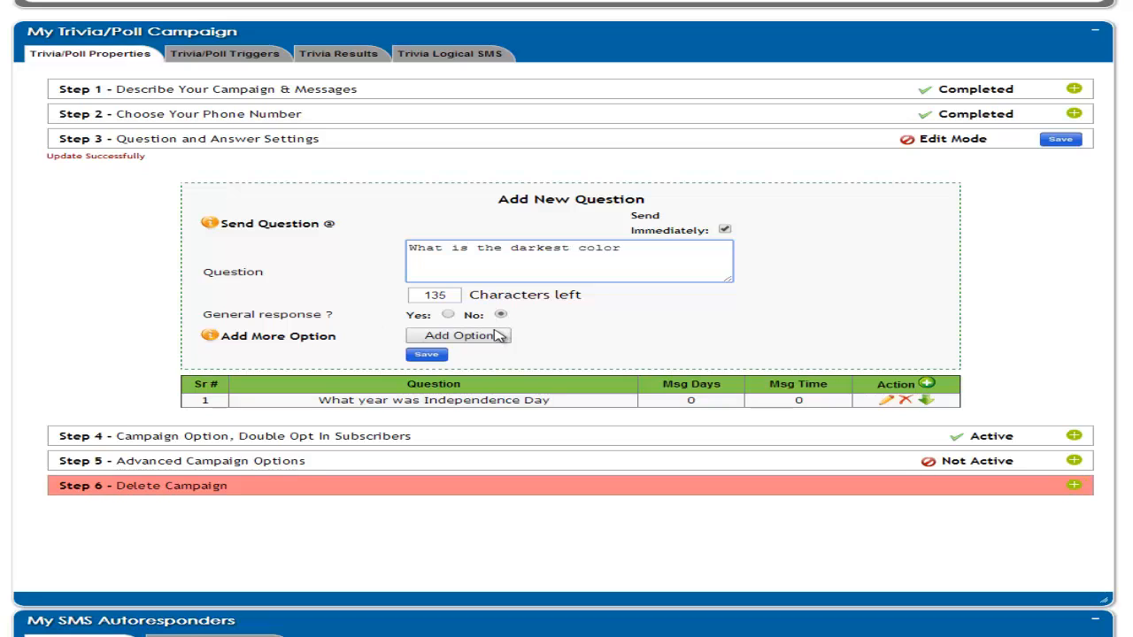
- Add the answer options Green with value 1 and Black with value 2, marking Black as the correct answer
{"action": "left_click", "coordinate": [462, 337]}
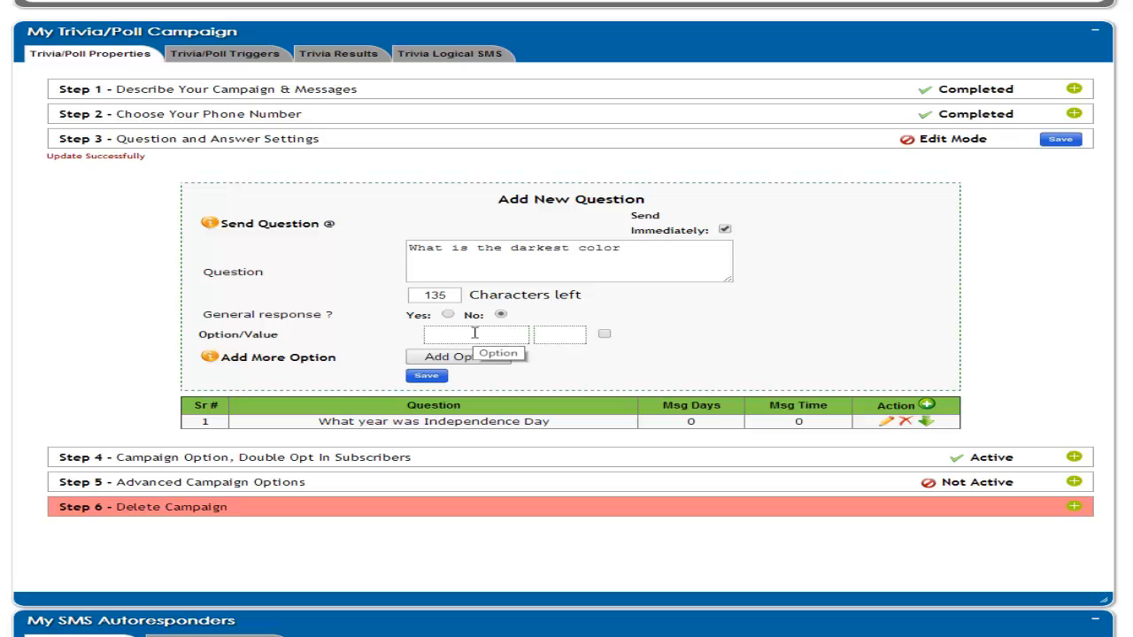
{"action": "left_click", "coordinate": [475, 333]}
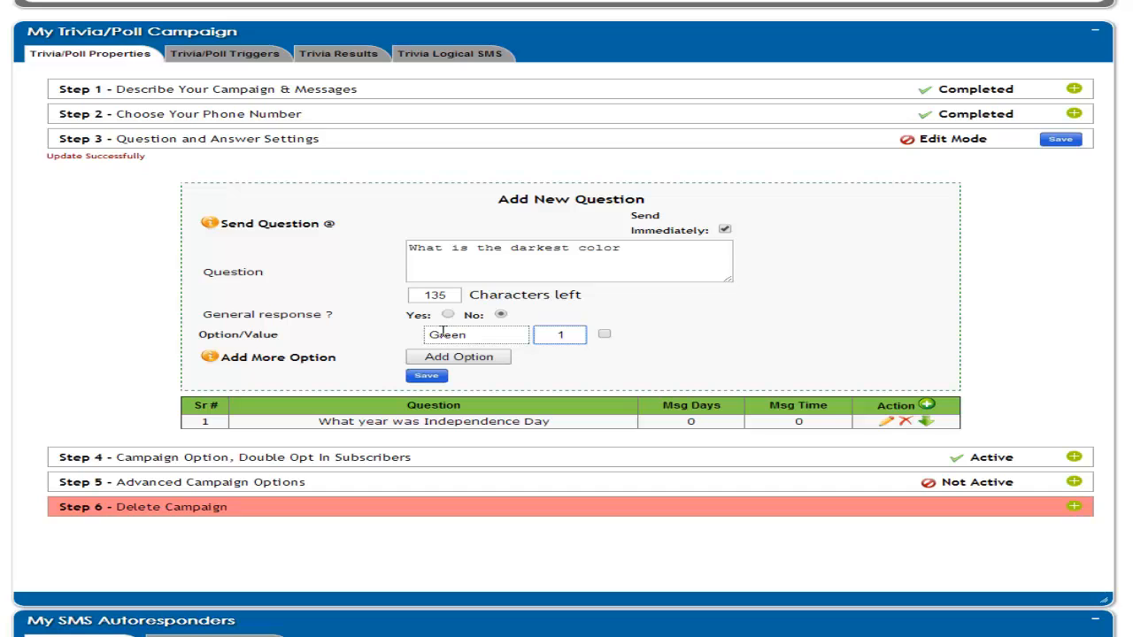
{"action": "left_click", "coordinate": [475, 358]}
{"action": "left_click", "coordinate": [456, 358]}
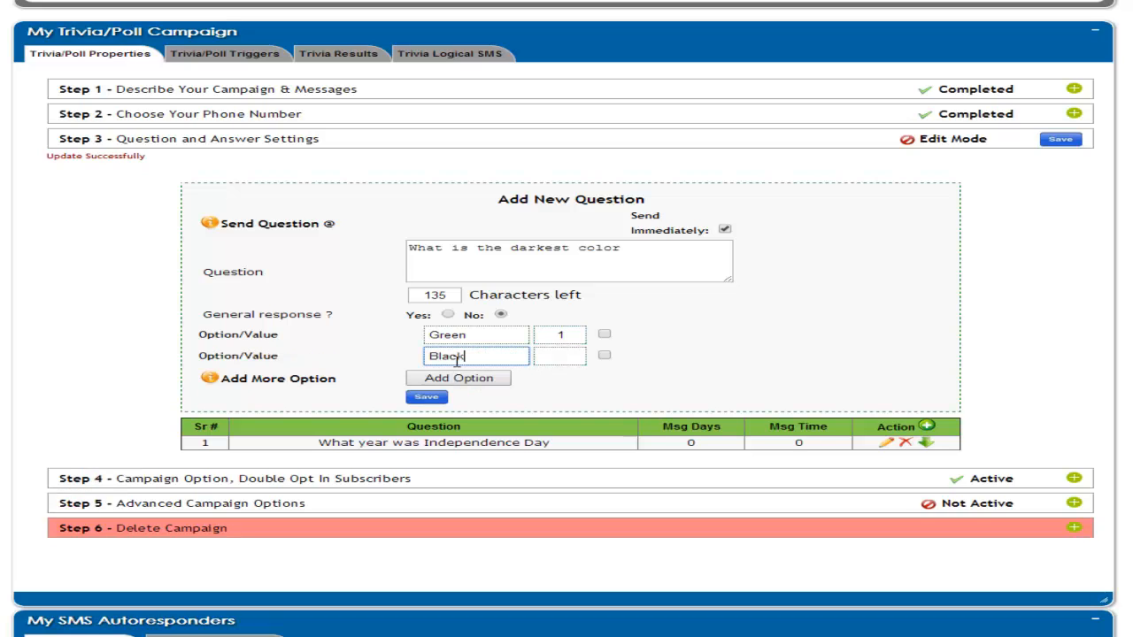
{"action": "left_click", "coordinate": [566, 354]}
{"action": "type", "text": "2"}
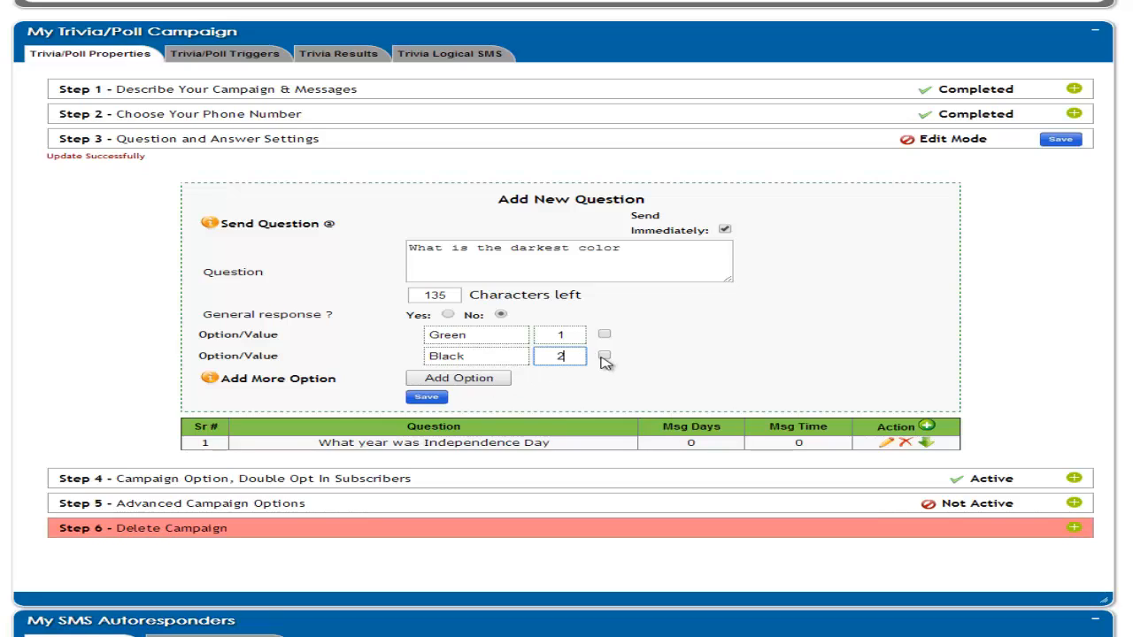
{"action": "left_click", "coordinate": [605, 355]}
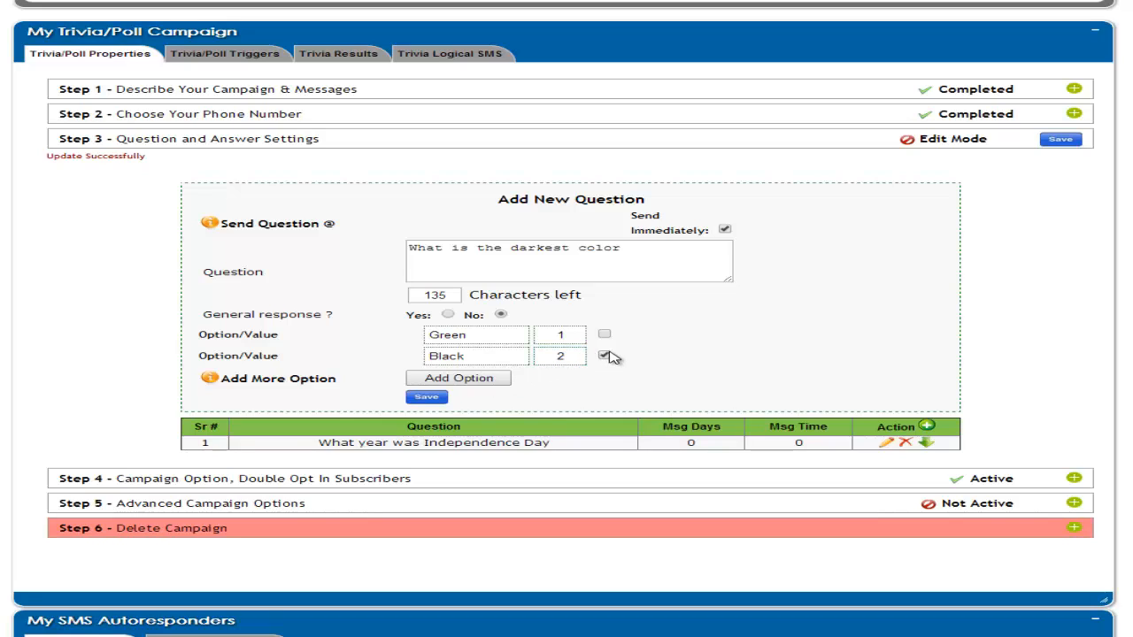
- Add a third answer option, yellow, with value 3, and save the darkest color question
{"action": "left_click", "coordinate": [471, 379]}
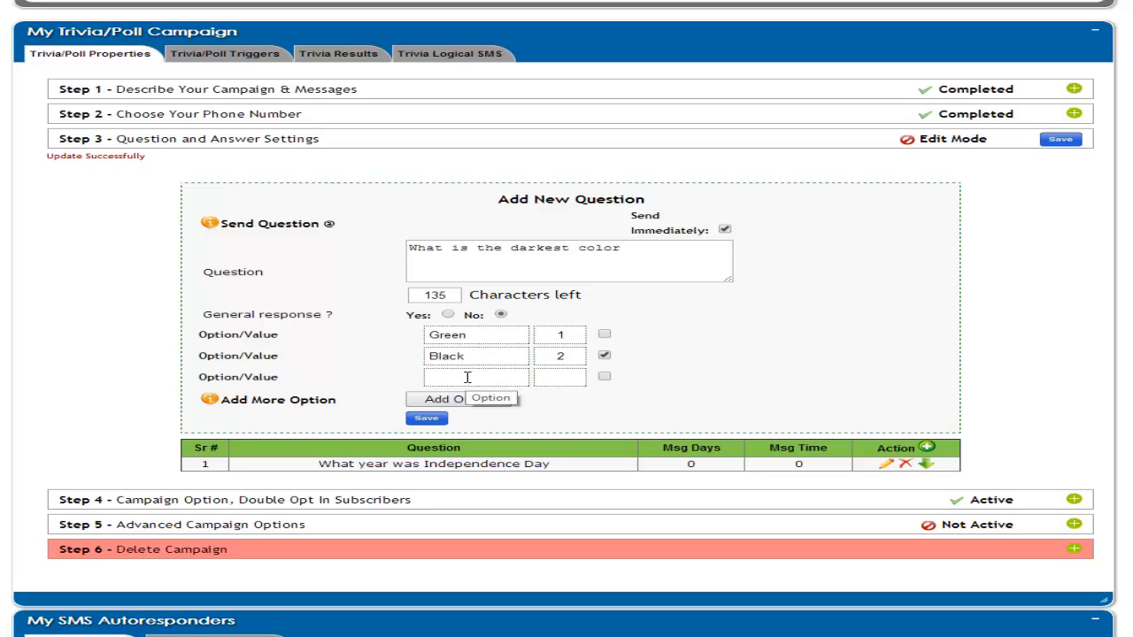
{"action": "left_click", "coordinate": [467, 378]}
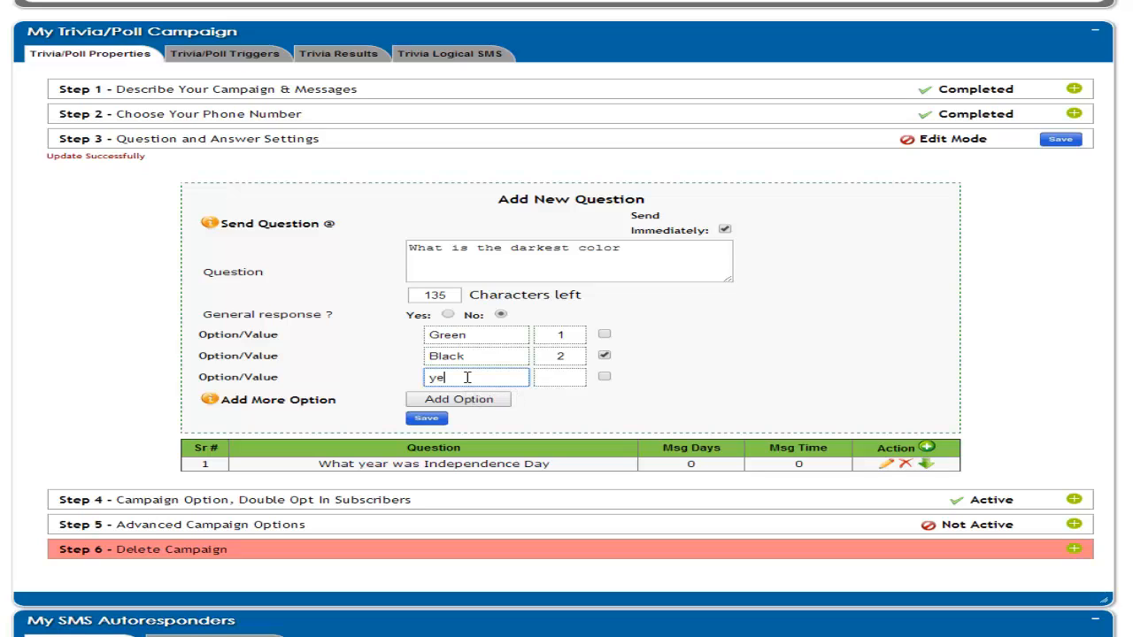
{"action": "left_click", "coordinate": [555, 374]}
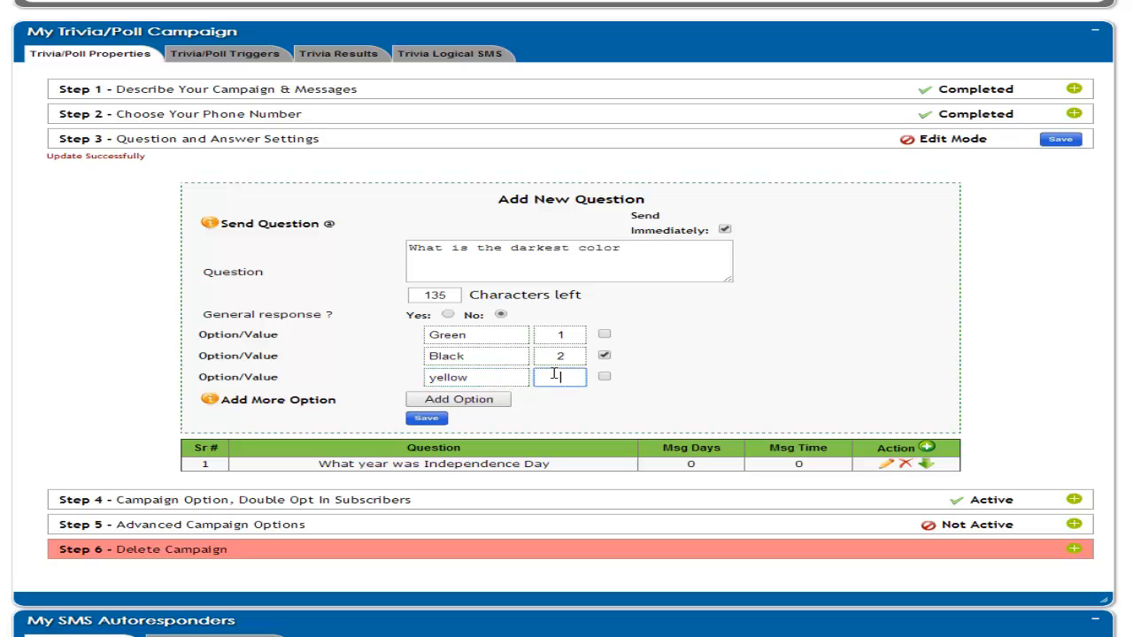
{"action": "left_click", "coordinate": [614, 411]}
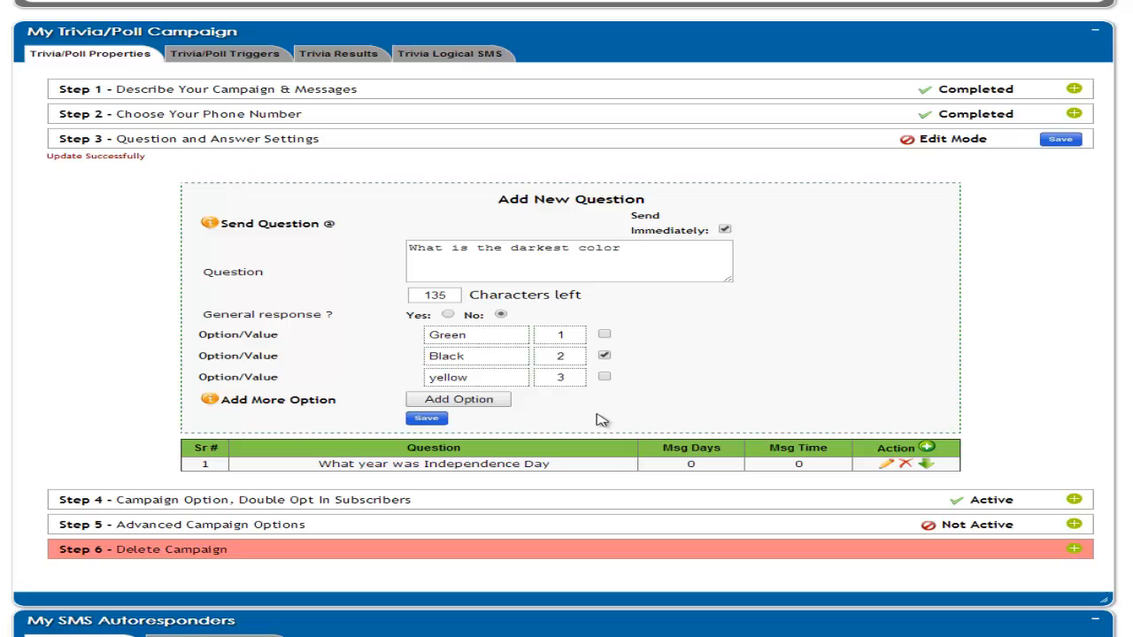
{"action": "left_click", "coordinate": [418, 422]}
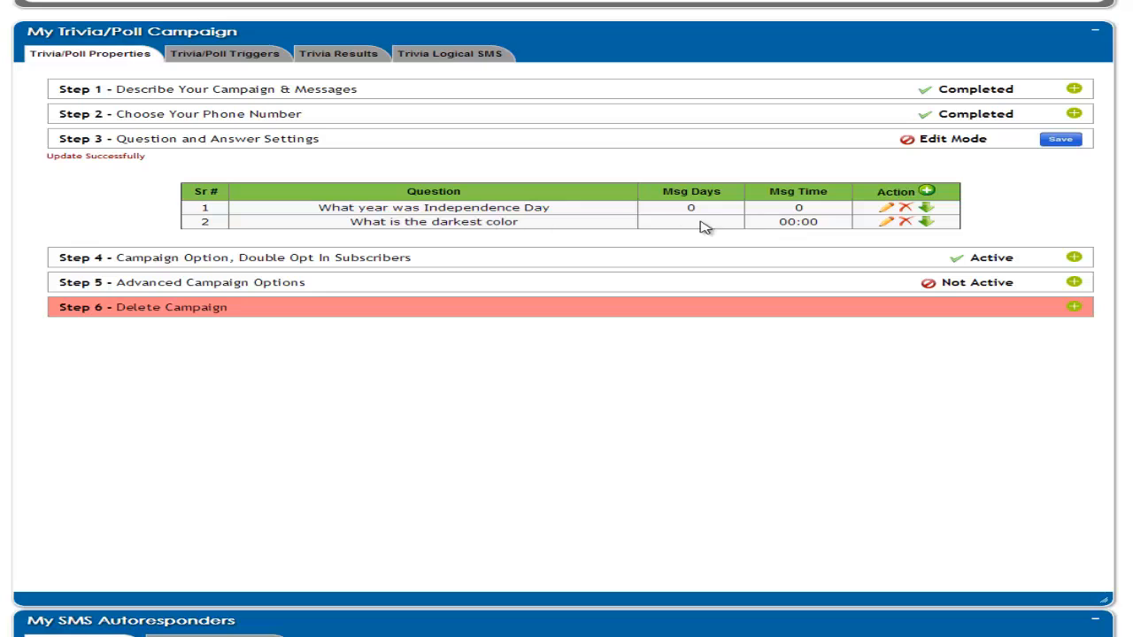
- Reopen the darkest color question to check its answers and correct option, and save it again
{"action": "left_click", "coordinate": [886, 224]}
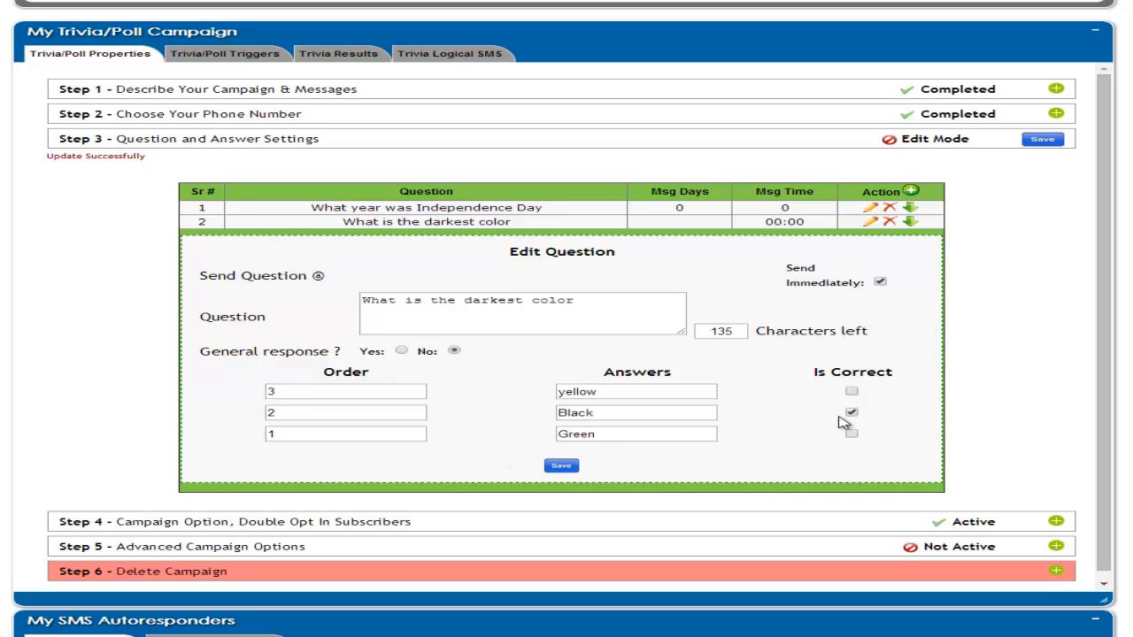
{"action": "left_click", "coordinate": [560, 468]}
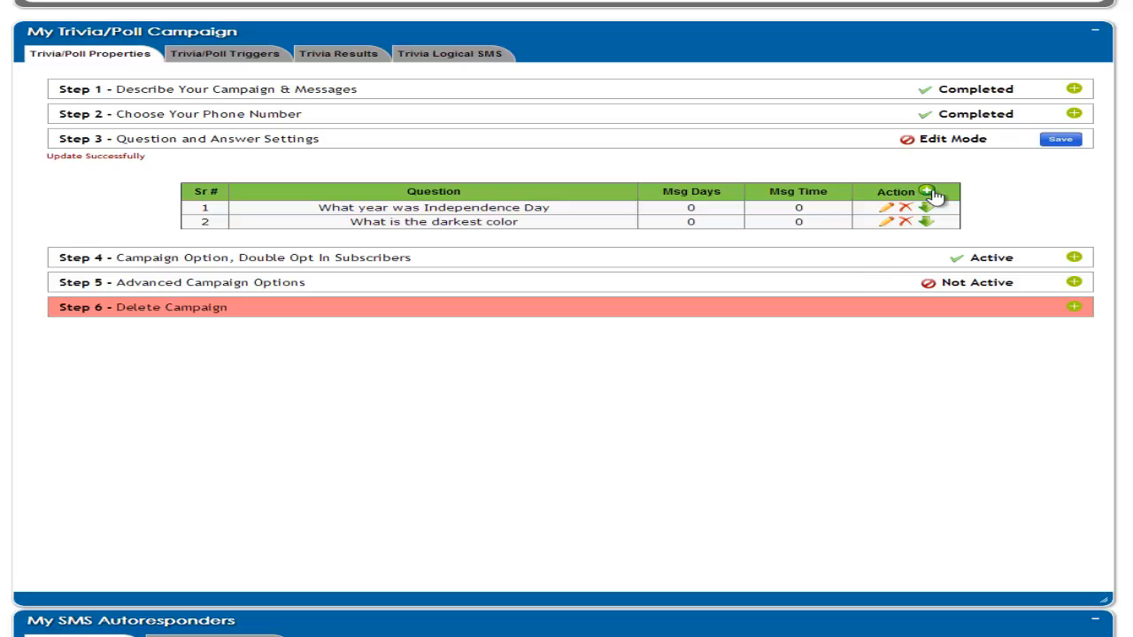
- Add a new question "How was your day" sent immediately with General response set to Yes, and save it
{"action": "left_click", "coordinate": [926, 192]}
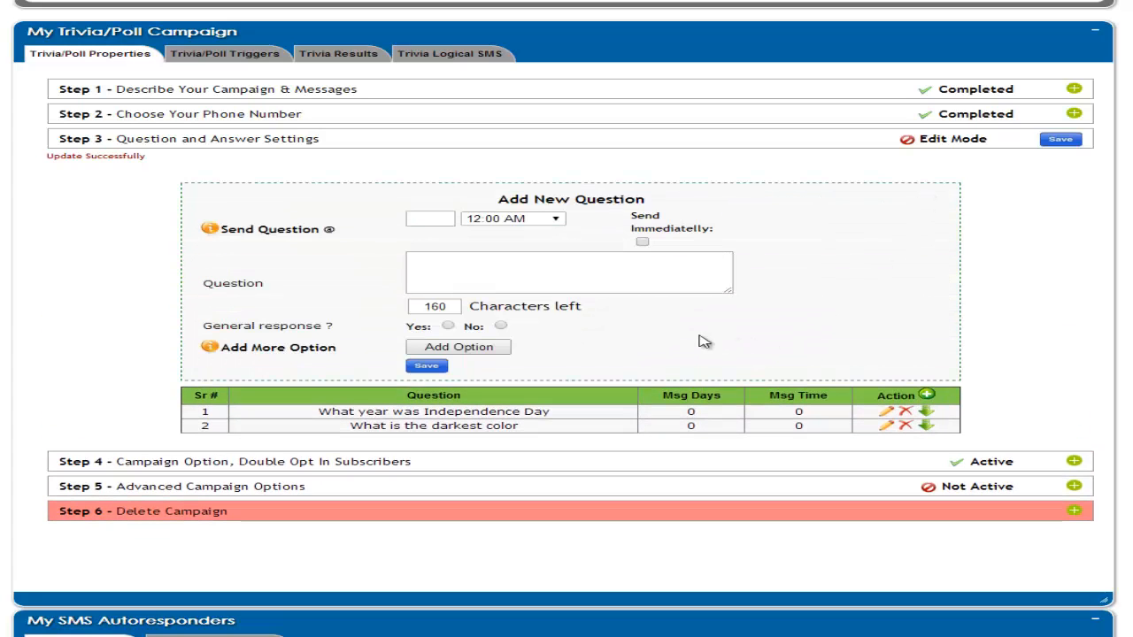
{"action": "left_click", "coordinate": [642, 243]}
{"action": "left_click", "coordinate": [499, 269]}
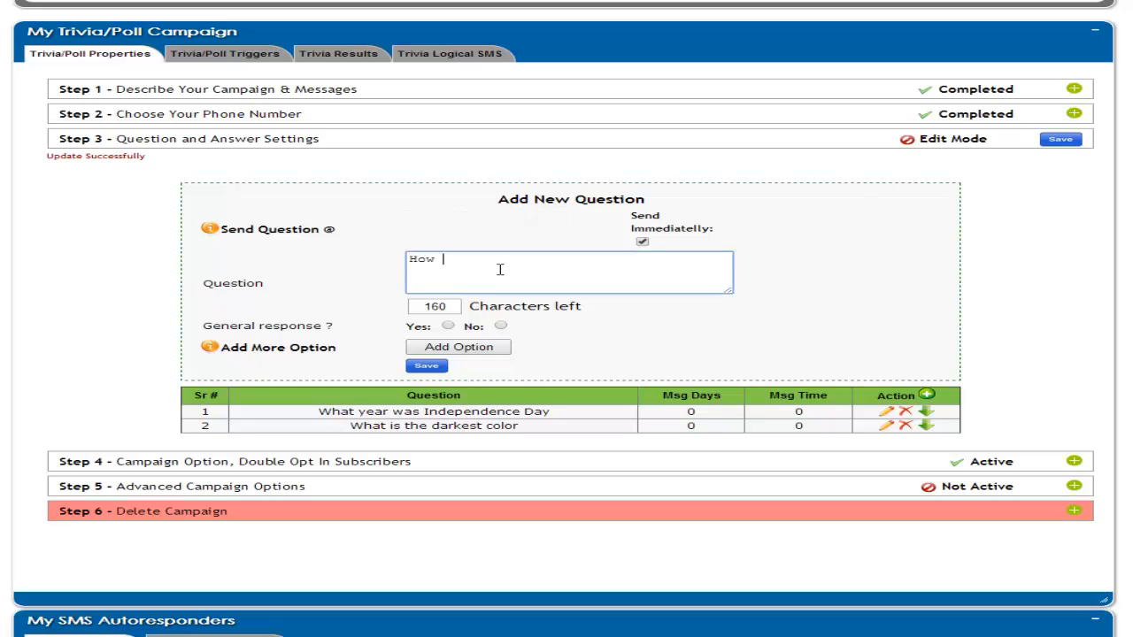
{"action": "type", "text": "How was your day"}
{"action": "left_click", "coordinate": [450, 326]}
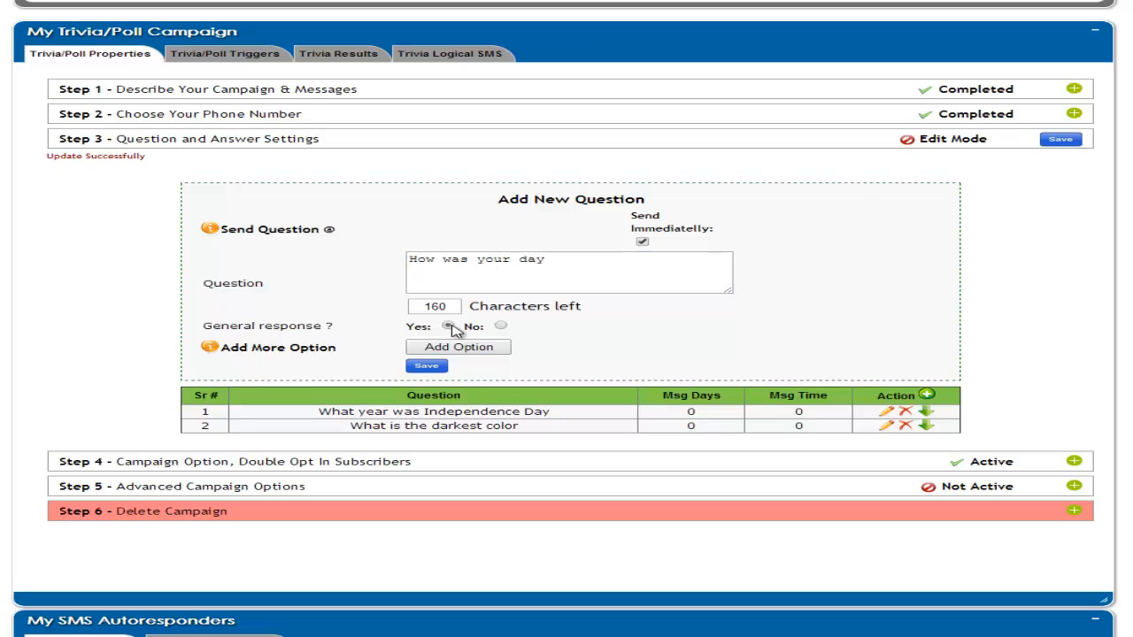
{"action": "left_click", "coordinate": [426, 367]}
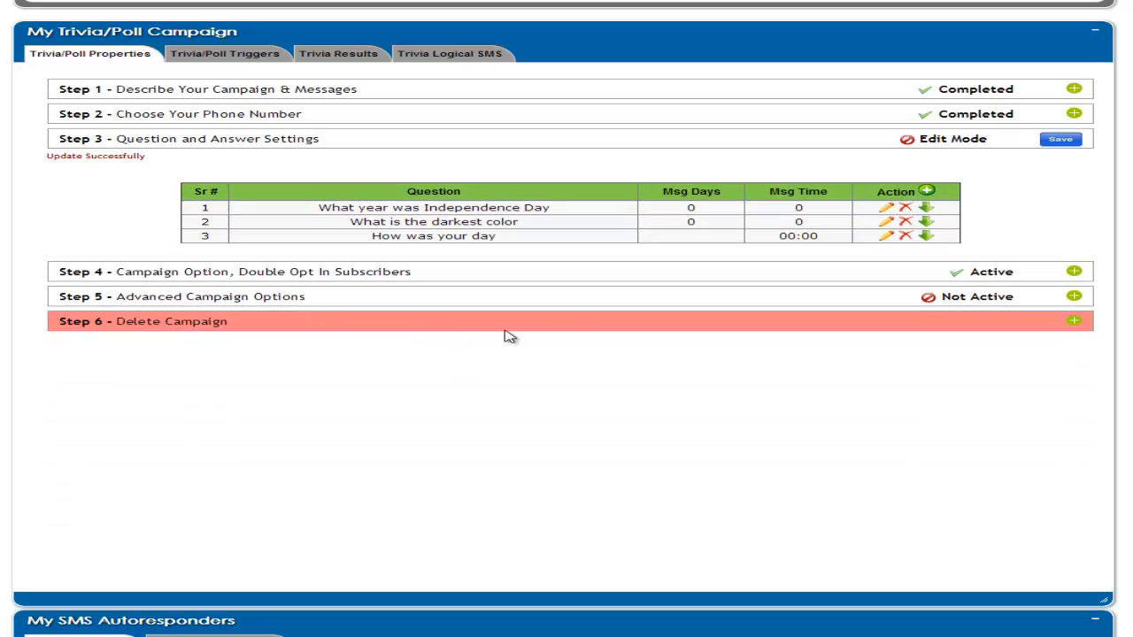
- Reopen the "How was your day" question, save it again, and save the Question and Answer Settings
{"action": "left_click", "coordinate": [888, 237]}
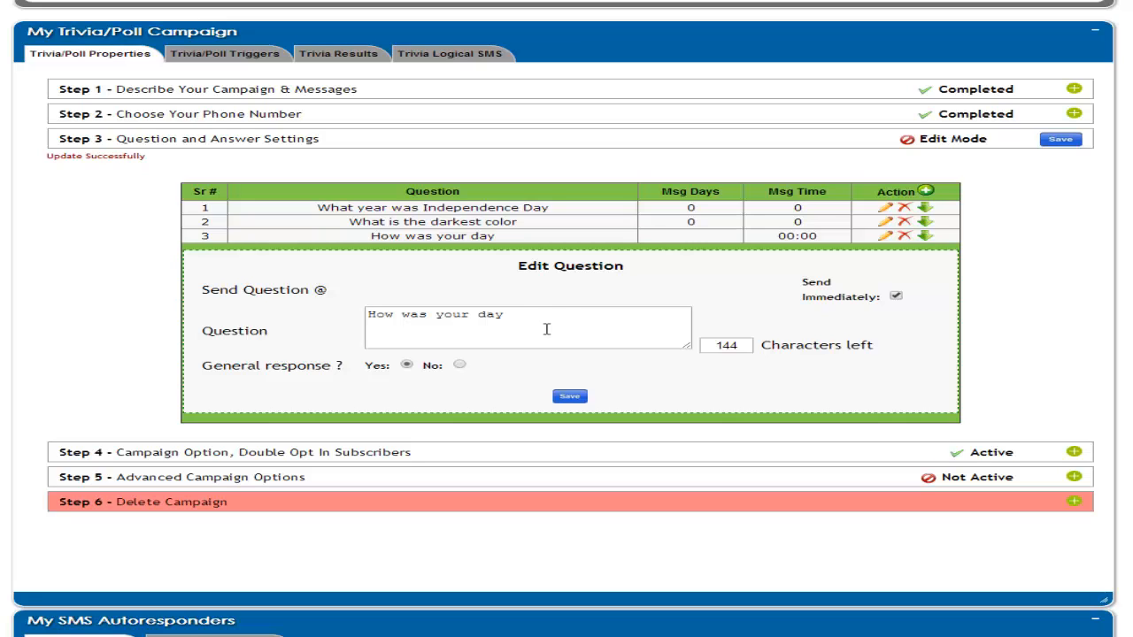
{"action": "left_click", "coordinate": [570, 397]}
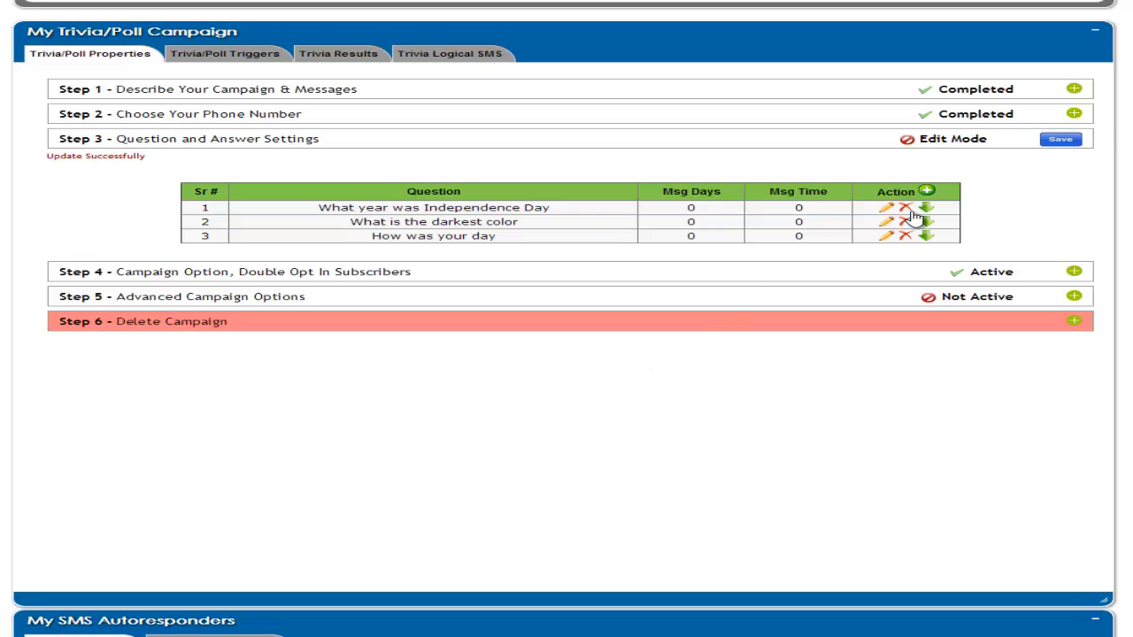
{"action": "left_click", "coordinate": [1047, 142]}
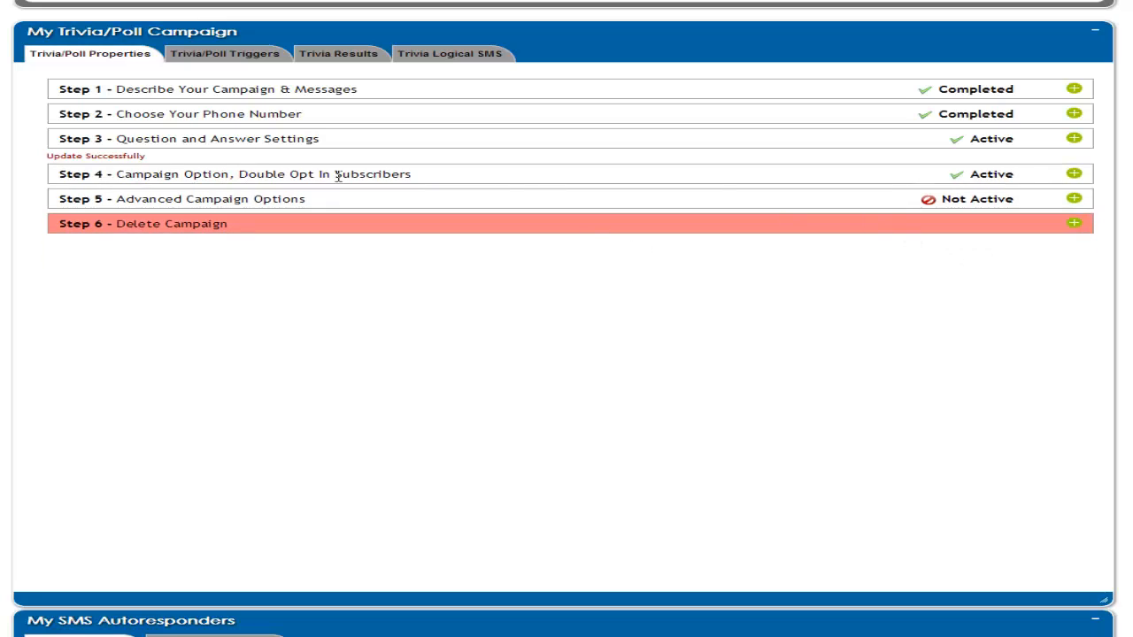
- Open the double opt-in subscriber options for editing, and recheck and save the campaign description and messages
{"action": "left_click", "coordinate": [1074, 177]}
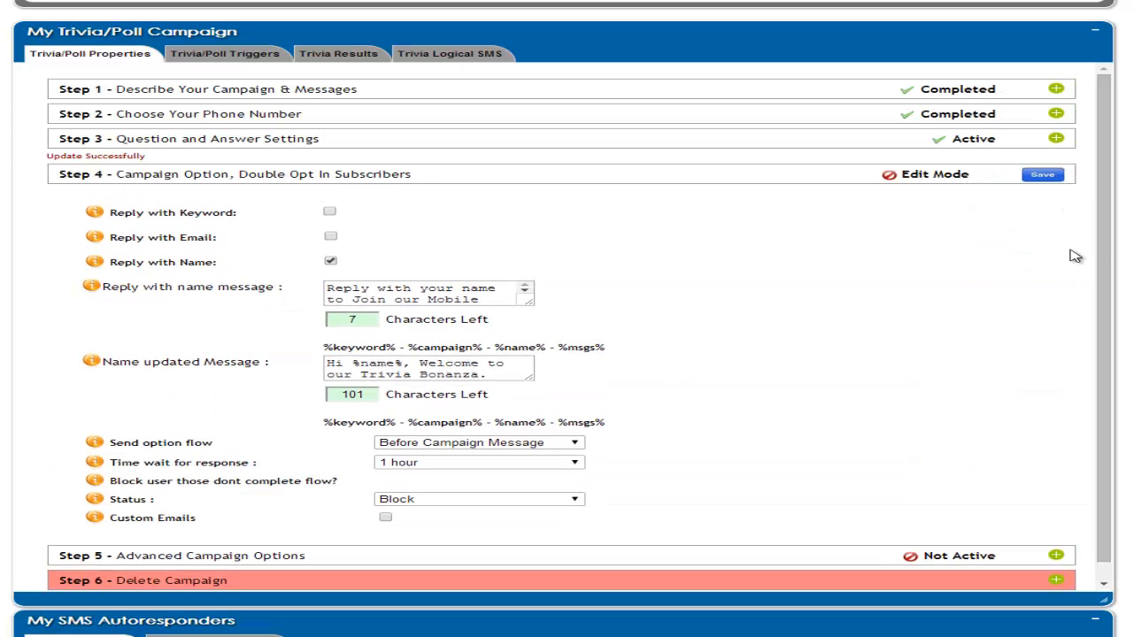
{"action": "scroll", "coordinate": [1113, 193], "scroll_direction": "down", "scroll_amount": 1}
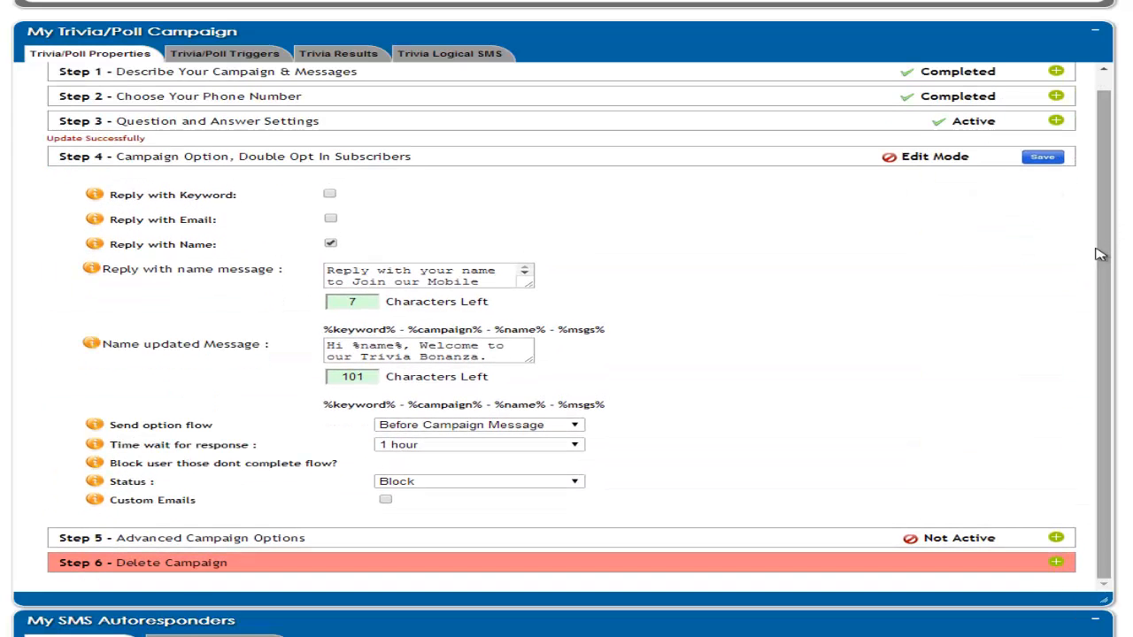
{"action": "left_click", "coordinate": [1056, 72]}
{"action": "left_click", "coordinate": [320, 273]}
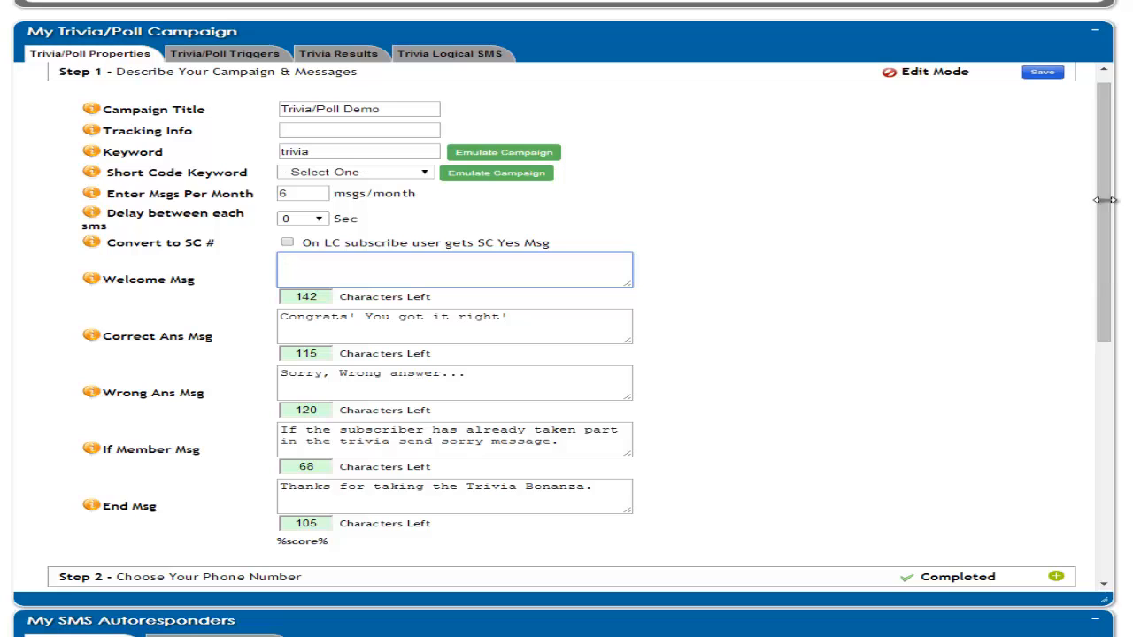
{"action": "left_click_drag", "start_coordinate": [1106, 200], "coordinate": [1103, 184]}
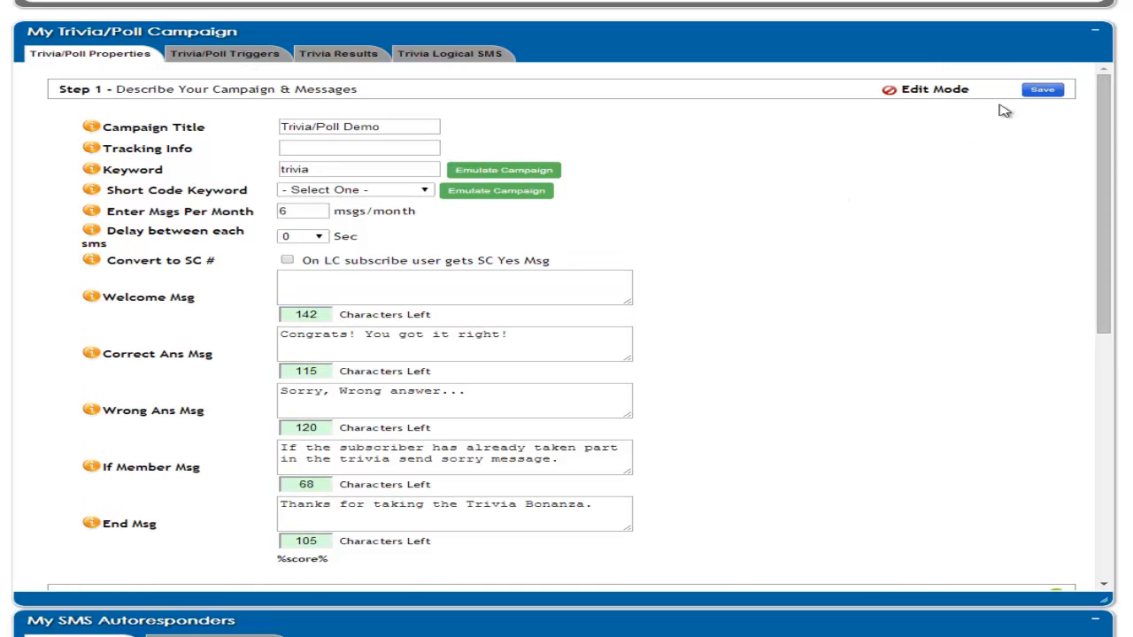
{"action": "left_click", "coordinate": [1034, 91]}
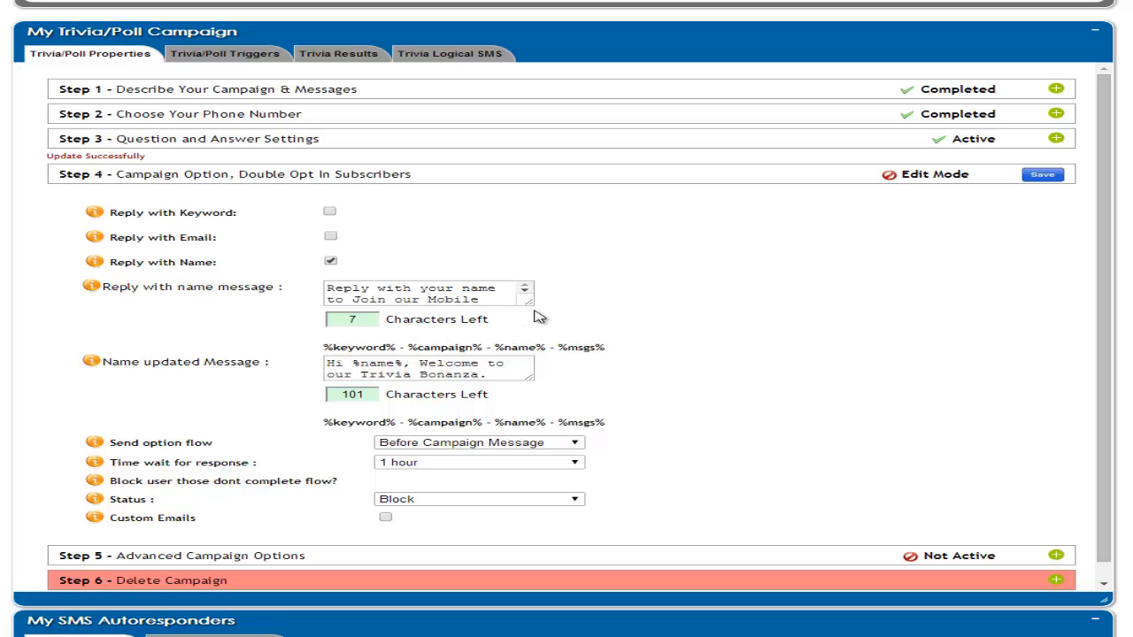
- Enlarge the text boxes of the Reply with name message and the Name updated Message to show their full text
{"action": "left_click_drag", "start_coordinate": [531, 308], "coordinate": [628, 358]}
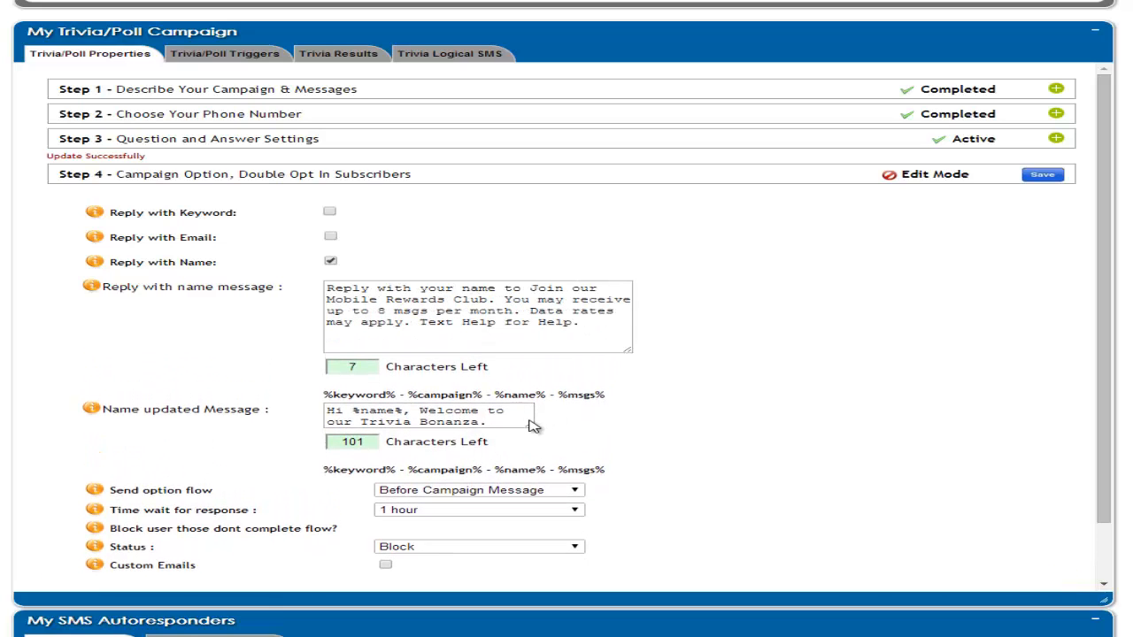
{"action": "left_click_drag", "start_coordinate": [549, 435], "coordinate": [653, 457]}
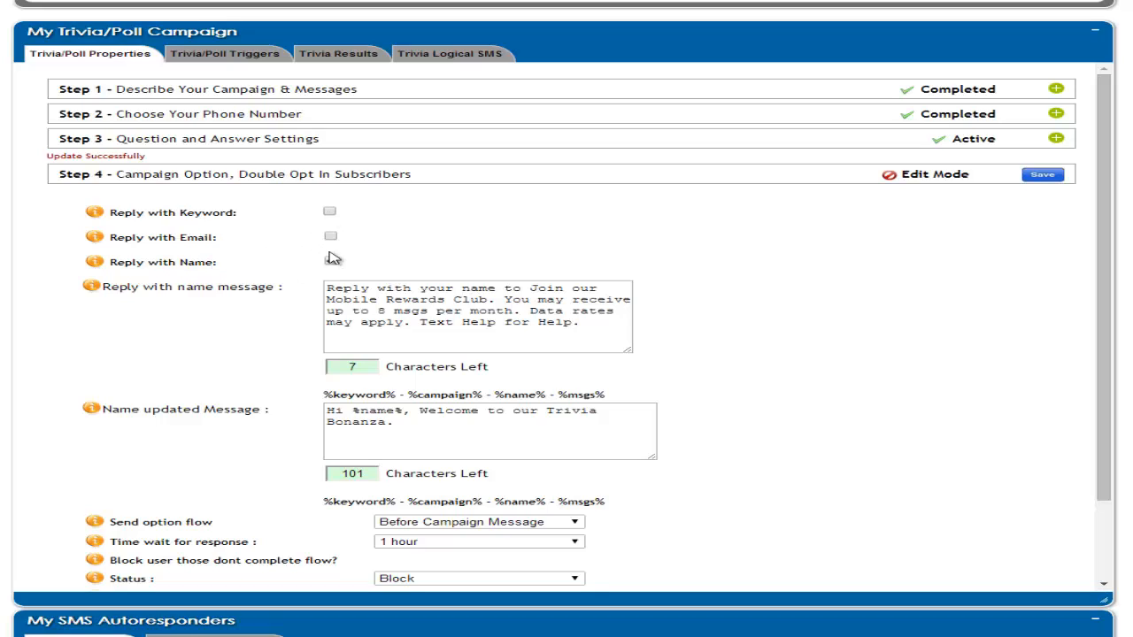
- Check the message fields offered by Reply with Keyword and Reply with Email, leaving both options off
{"action": "left_click", "coordinate": [335, 210]}
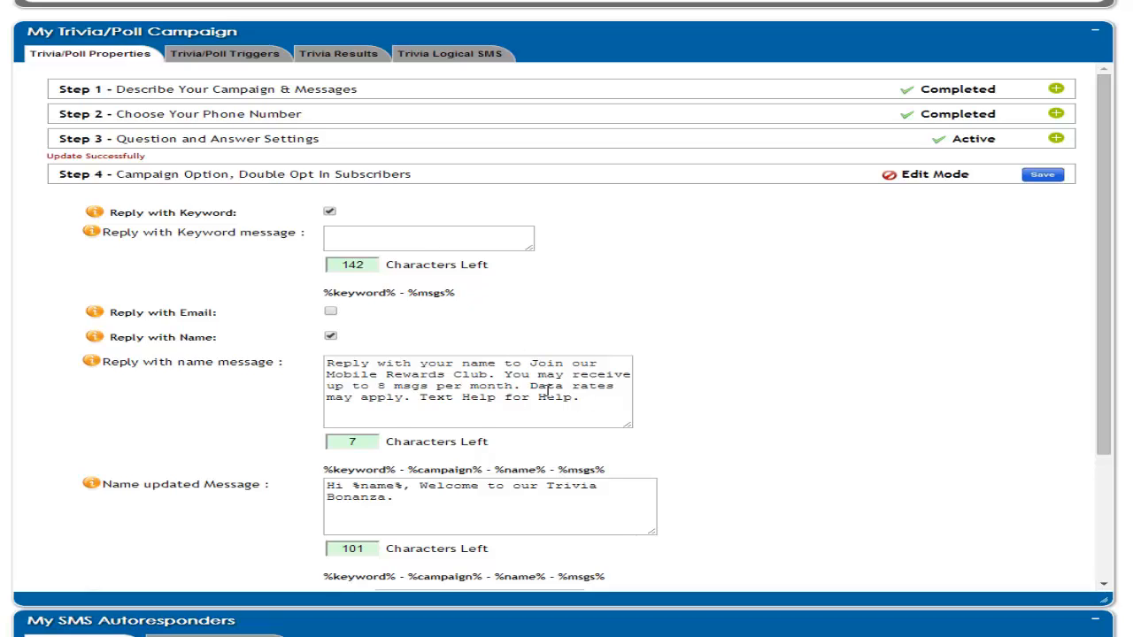
{"action": "double_click", "coordinate": [499, 366]}
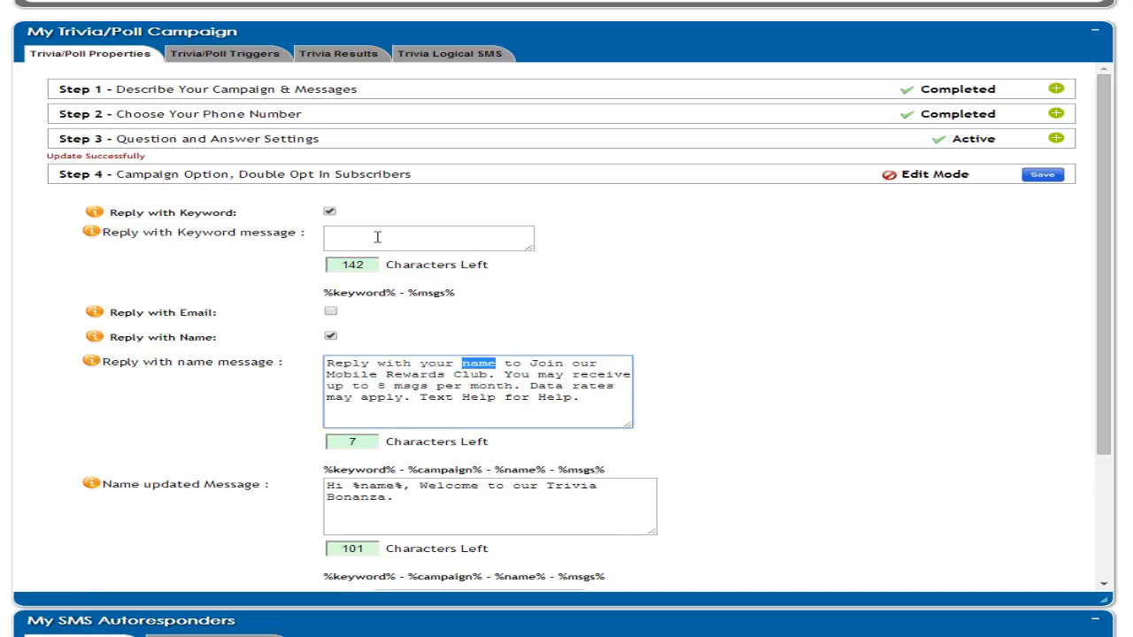
{"action": "left_click", "coordinate": [329, 213]}
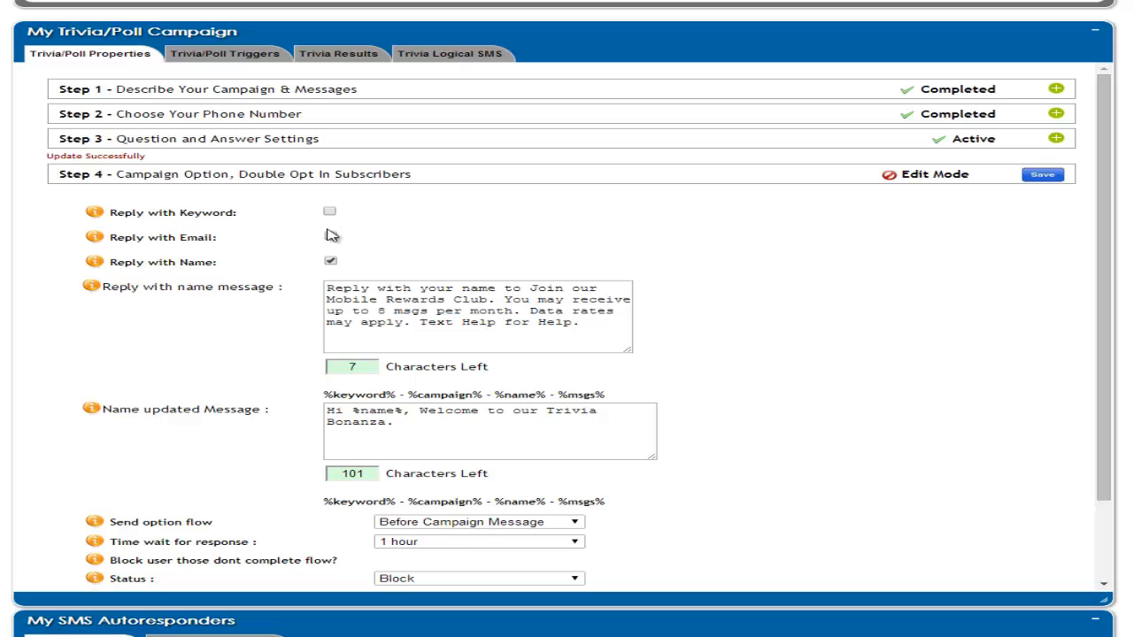
{"action": "left_click", "coordinate": [330, 238]}
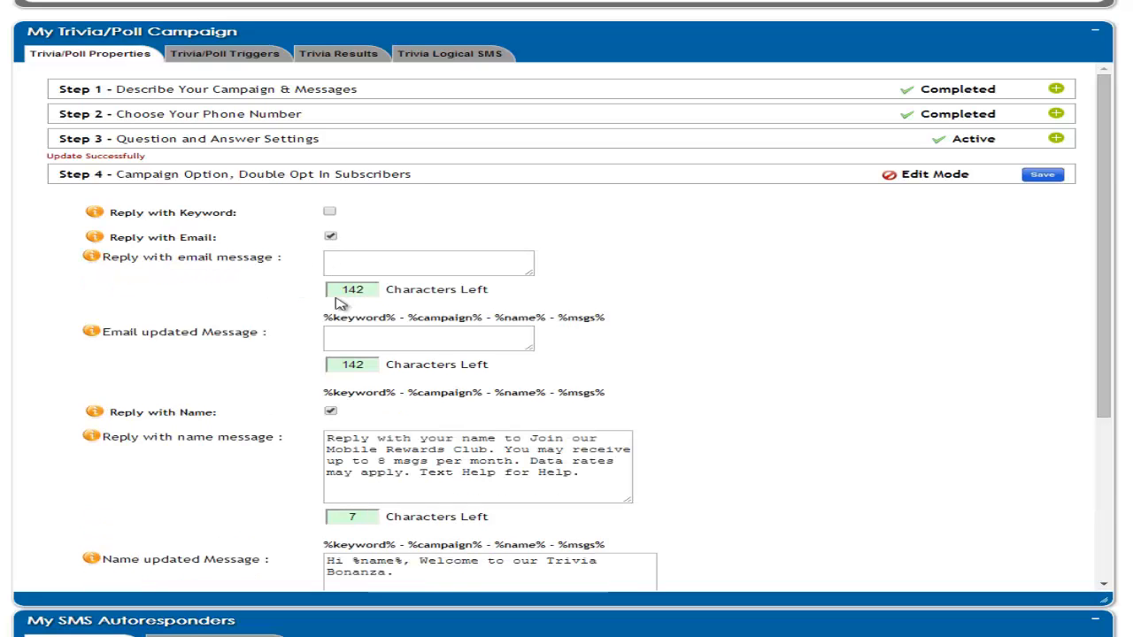
{"action": "left_click_drag", "start_coordinate": [586, 477], "coordinate": [272, 247]}
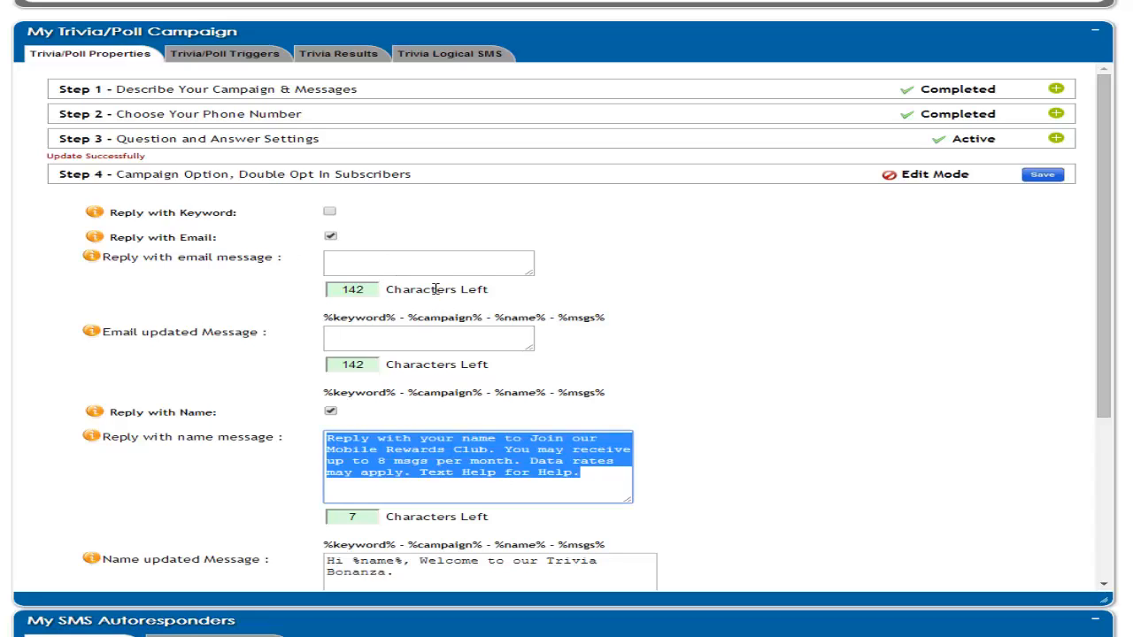
{"action": "left_click", "coordinate": [330, 237]}
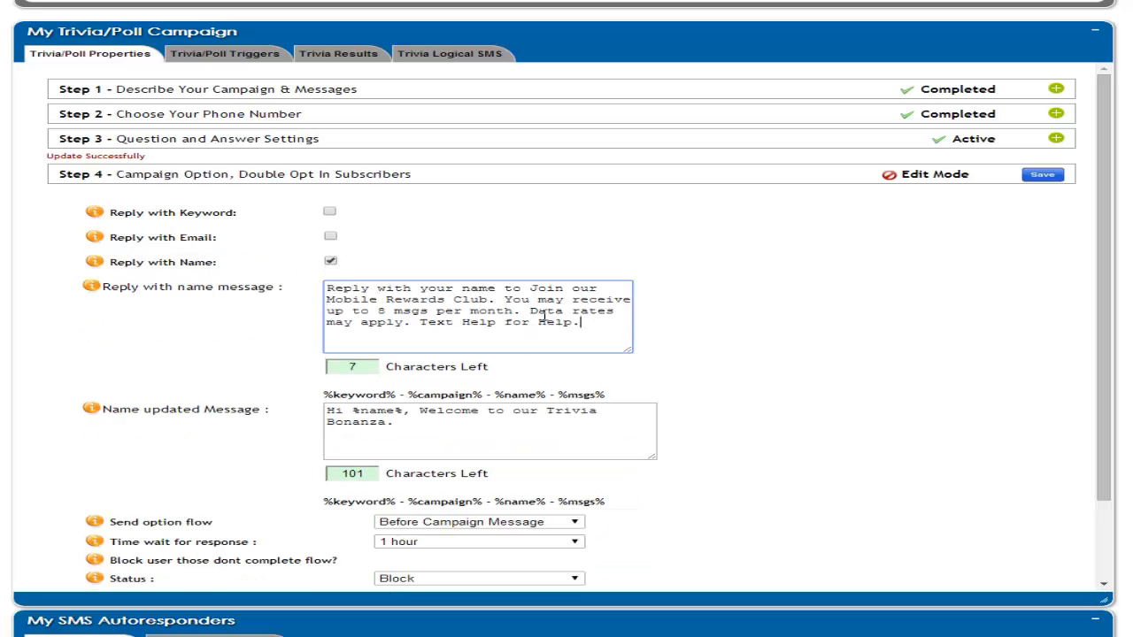
- Review the Reply with name message, especially its wording on message frequency, data rates and help
{"action": "left_click_drag", "start_coordinate": [599, 326], "coordinate": [326, 288]}
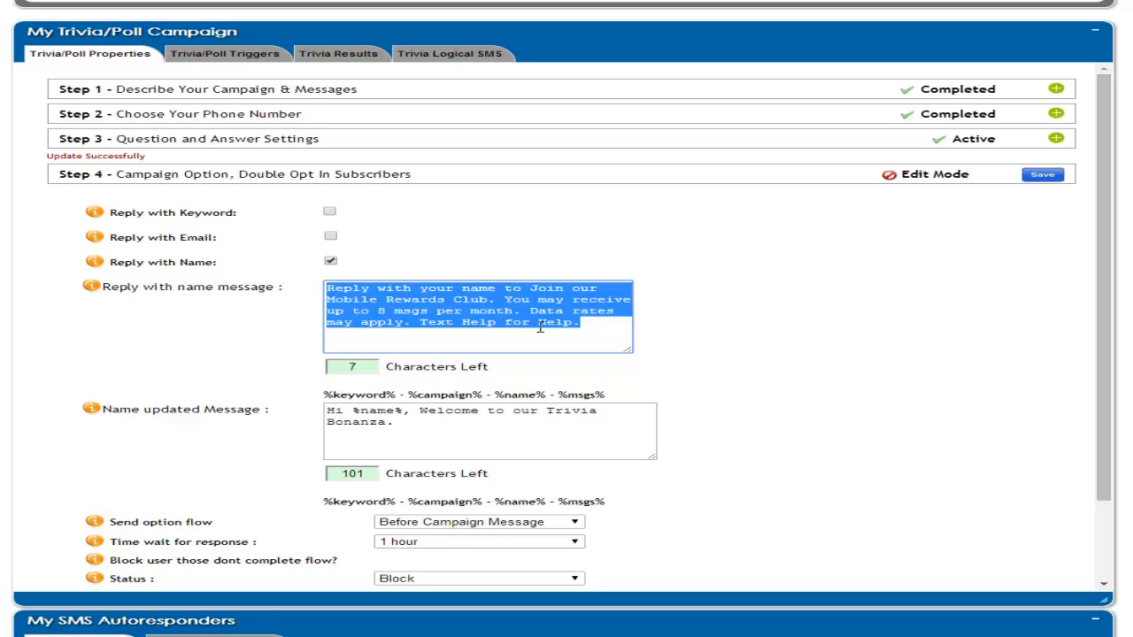
{"action": "left_click", "coordinate": [602, 326]}
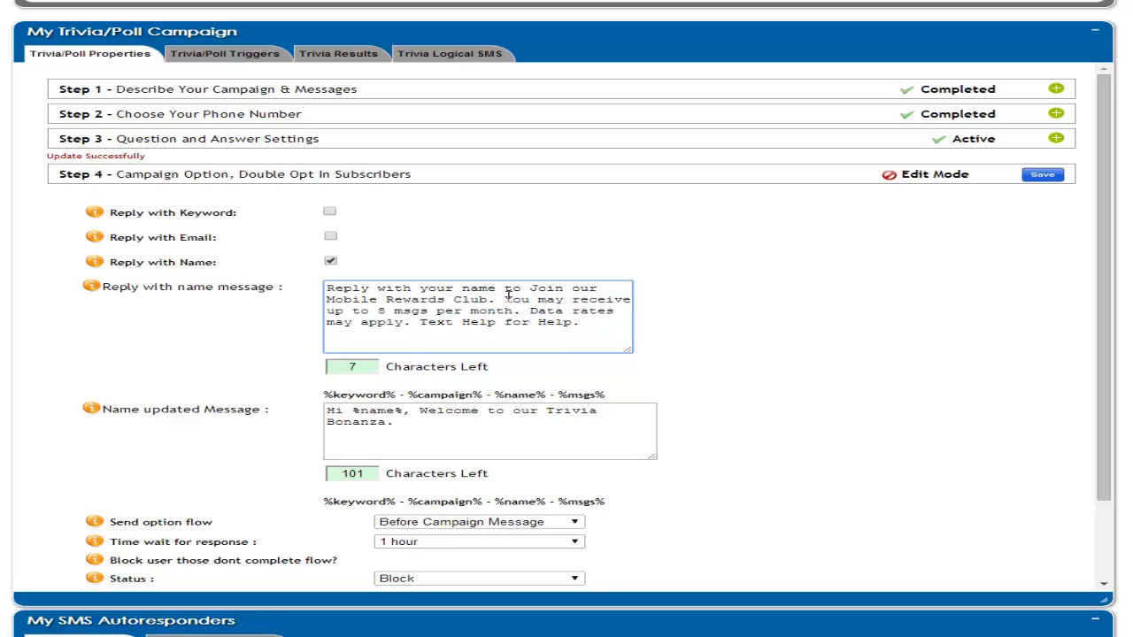
{"action": "left_click_drag", "start_coordinate": [505, 299], "coordinate": [590, 332]}
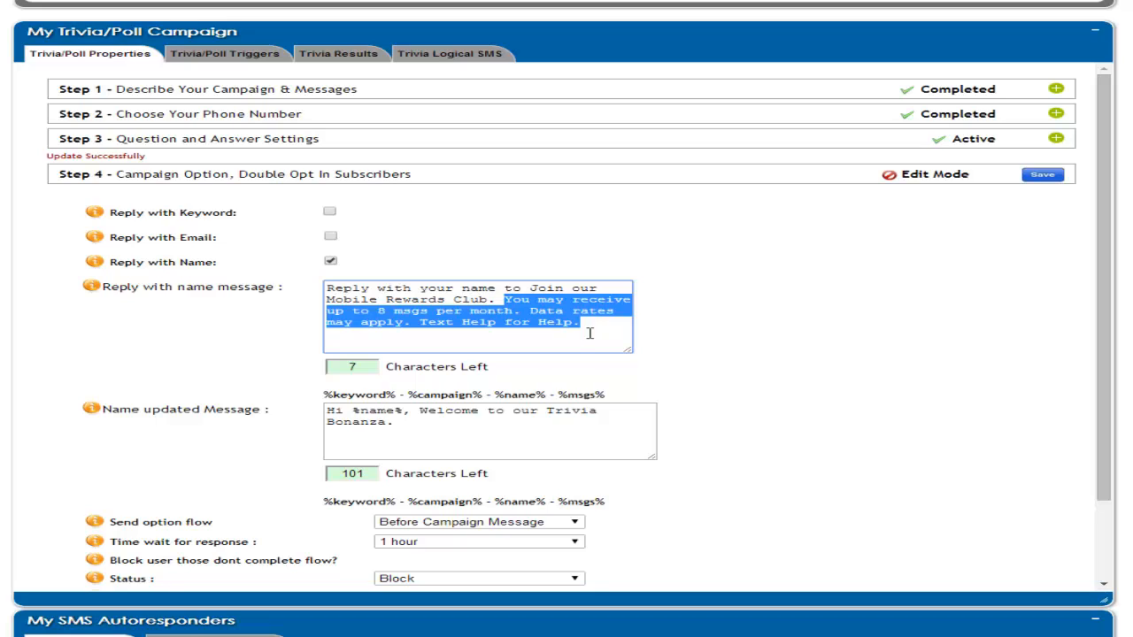
{"action": "left_click", "coordinate": [590, 325]}
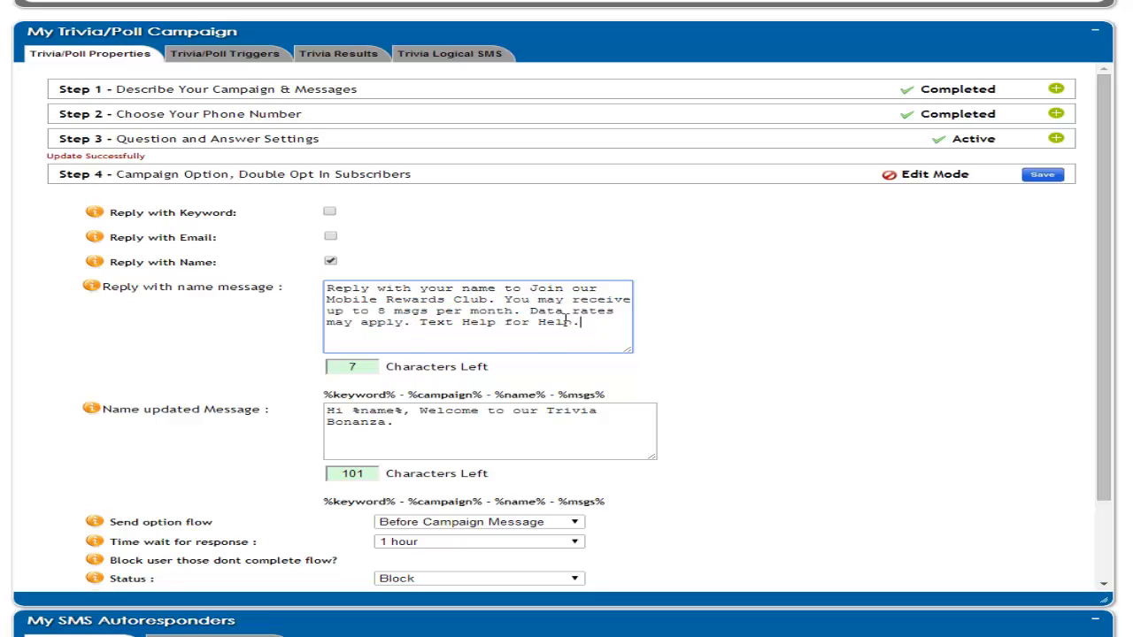
{"action": "left_click_drag", "start_coordinate": [583, 322], "coordinate": [505, 301]}
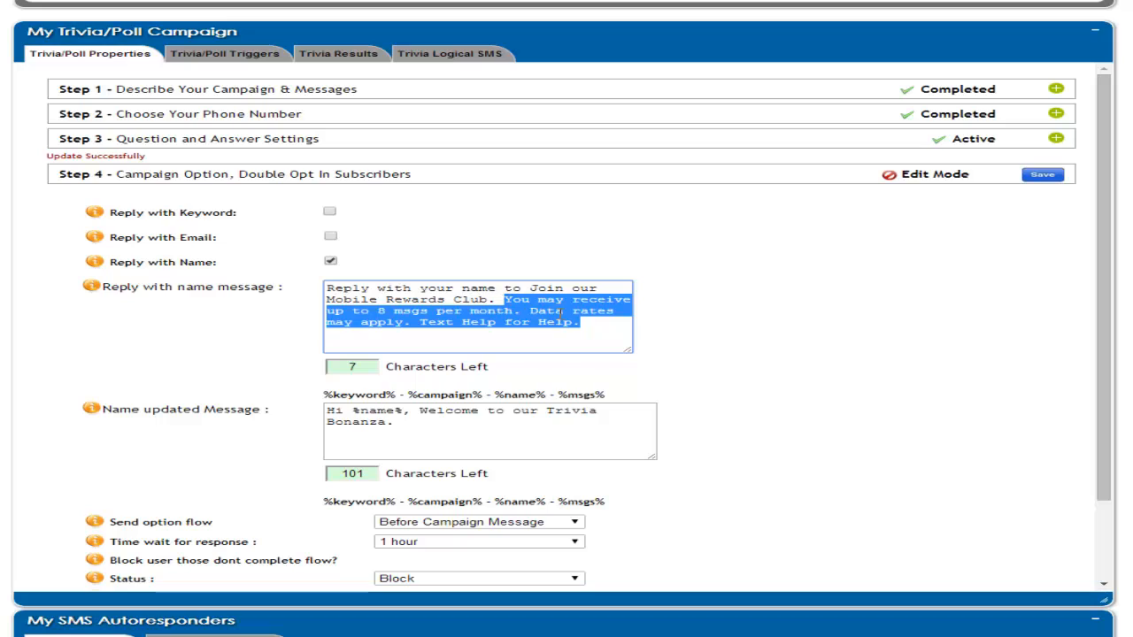
{"action": "left_click", "coordinate": [593, 325]}
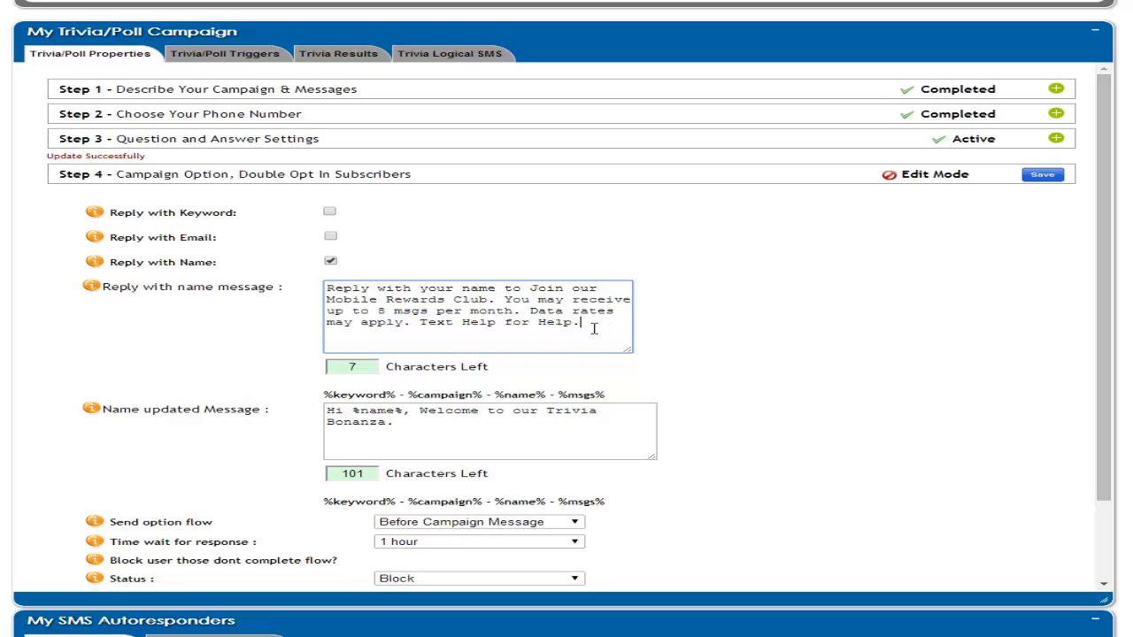
{"action": "left_click_drag", "start_coordinate": [583, 323], "coordinate": [504, 300]}
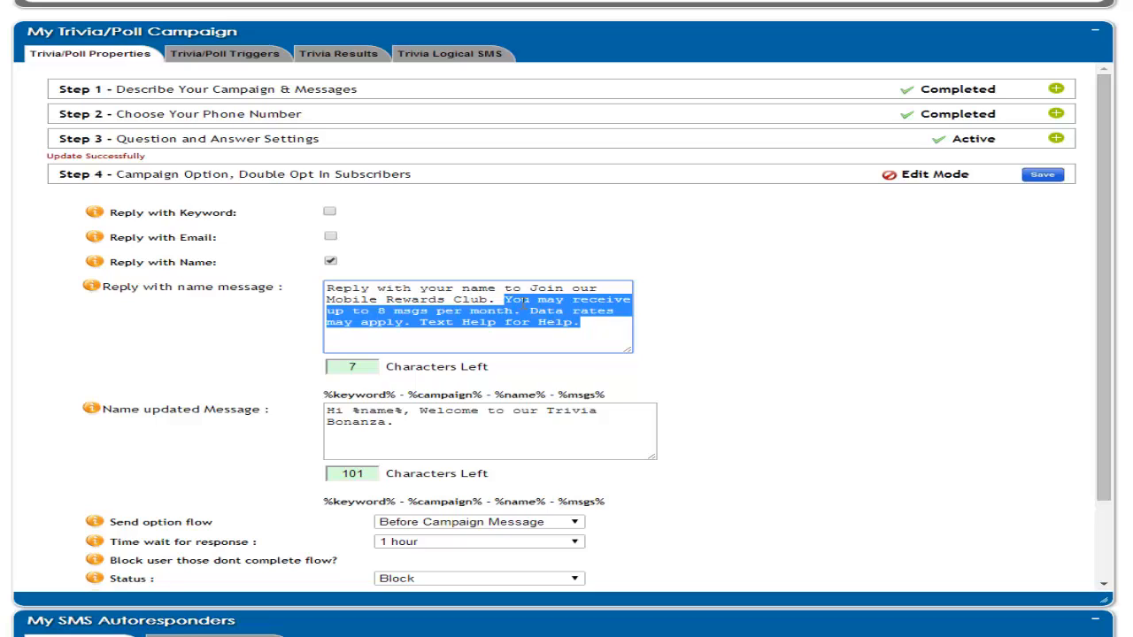
{"action": "left_click", "coordinate": [515, 303]}
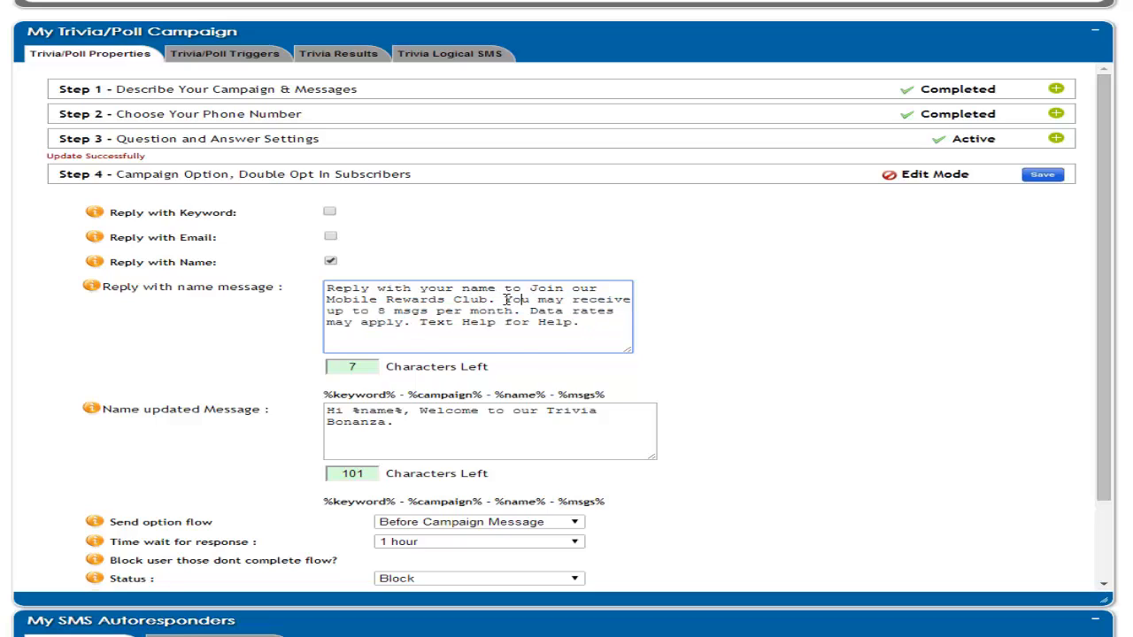
{"action": "left_click_drag", "start_coordinate": [506, 300], "coordinate": [609, 329]}
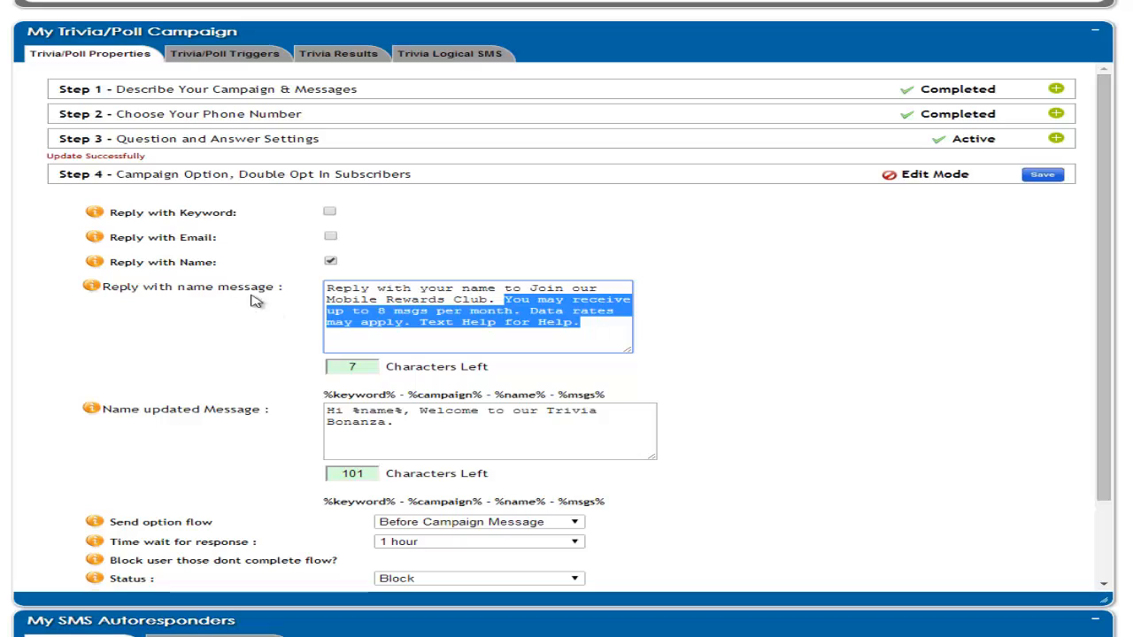
{"action": "left_click", "coordinate": [561, 342]}
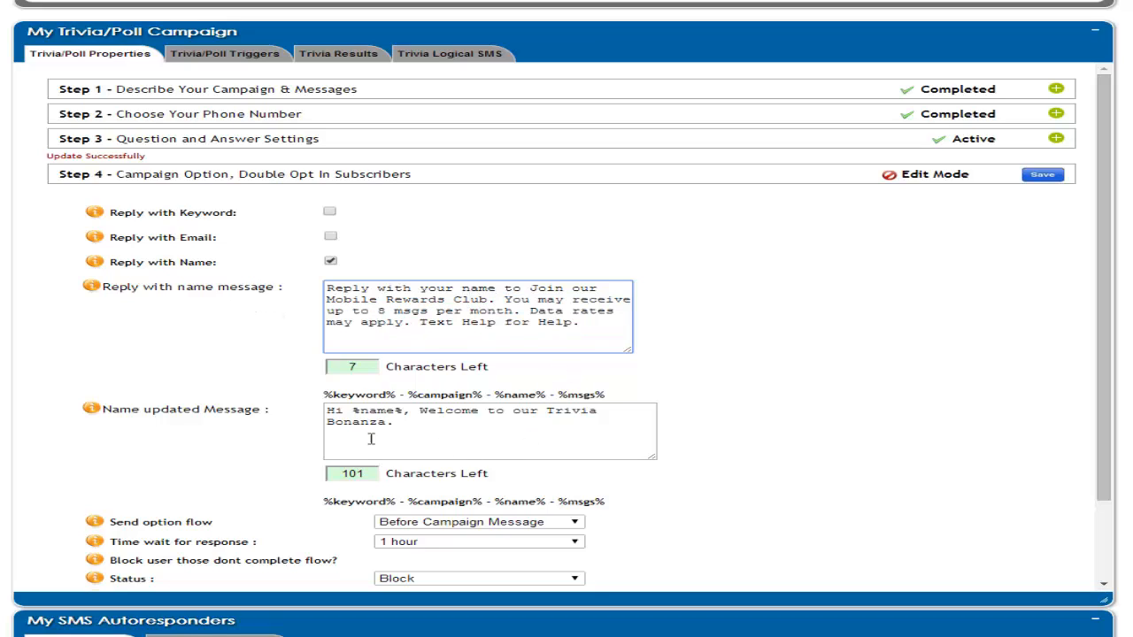
- Review the Name updated Message and how the %name% placeholder is used from the available placeholders
{"action": "left_click", "coordinate": [406, 442]}
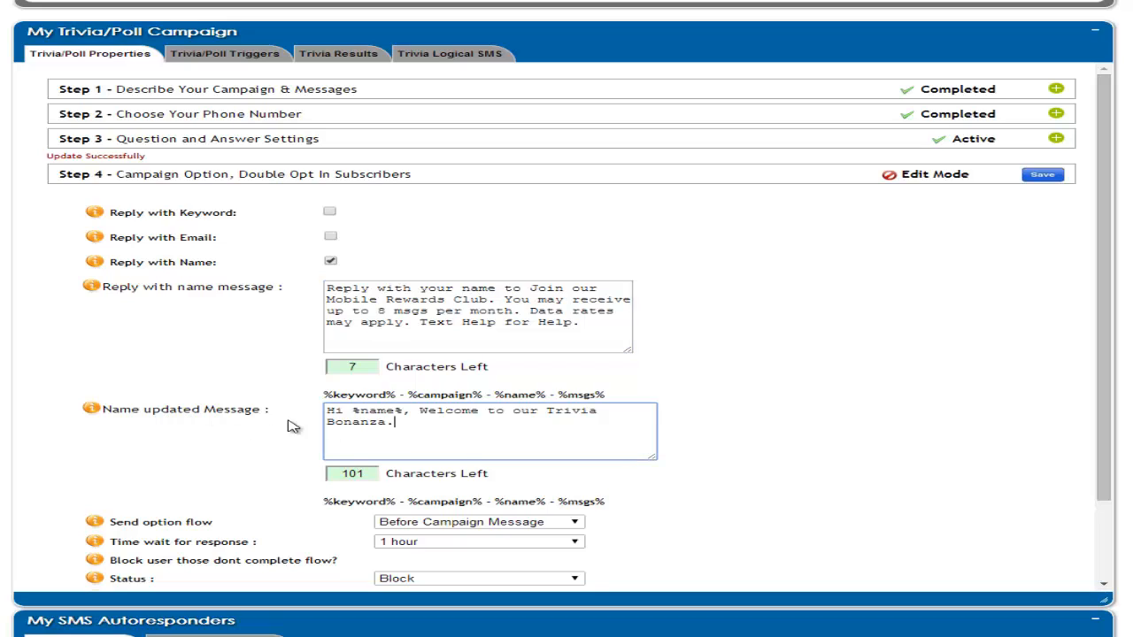
{"action": "left_click_drag", "start_coordinate": [439, 422], "coordinate": [131, 412]}
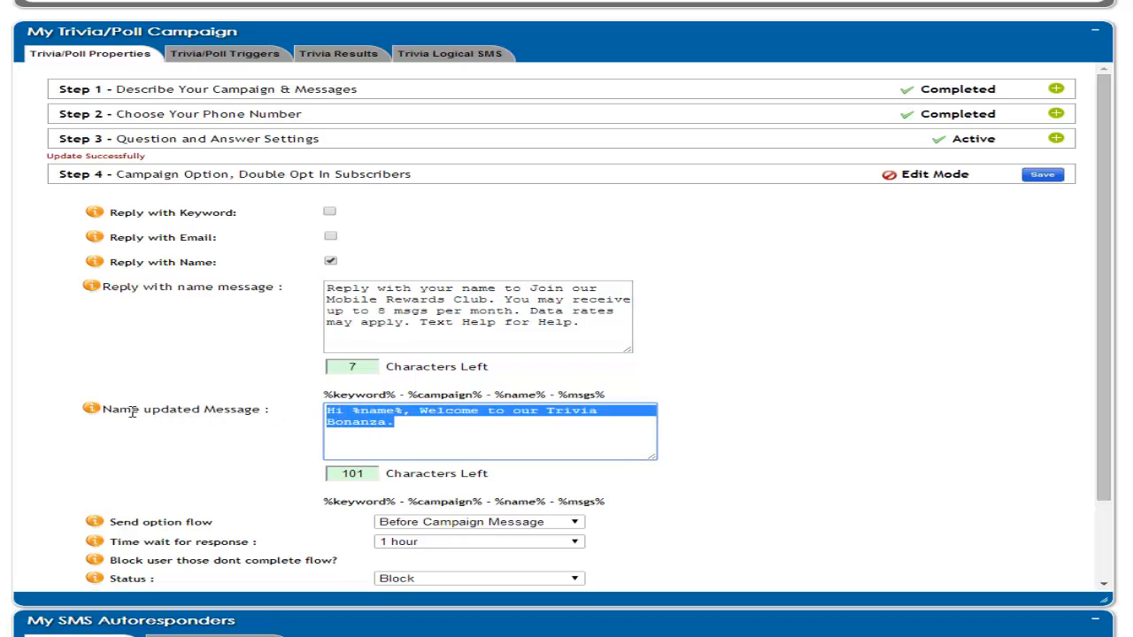
{"action": "left_click", "coordinate": [447, 440]}
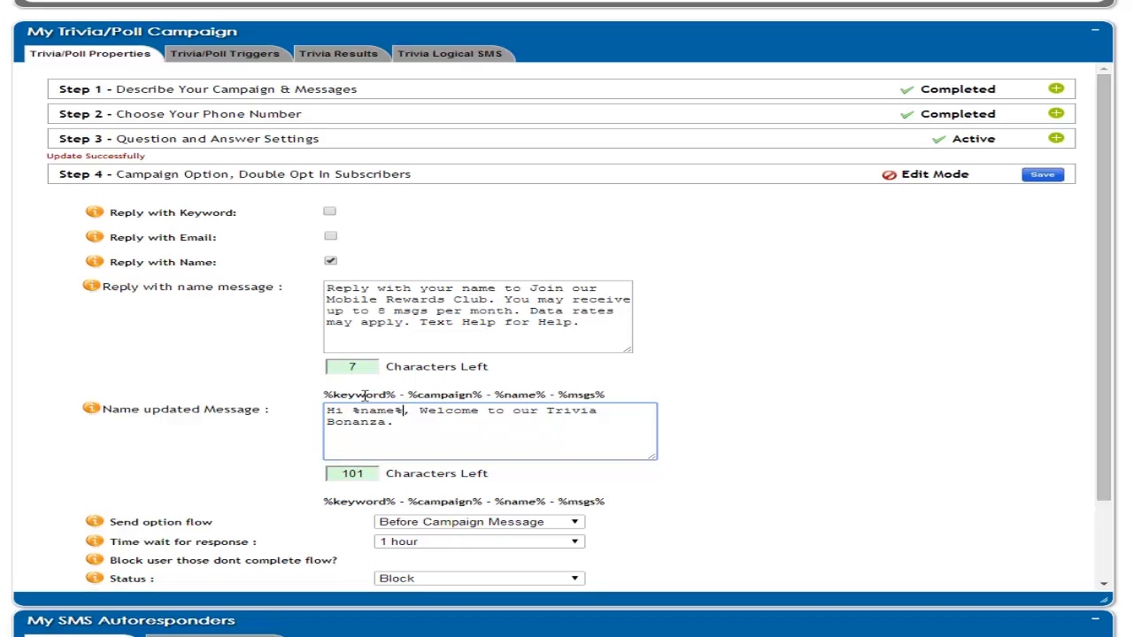
{"action": "left_click_drag", "start_coordinate": [321, 399], "coordinate": [608, 397]}
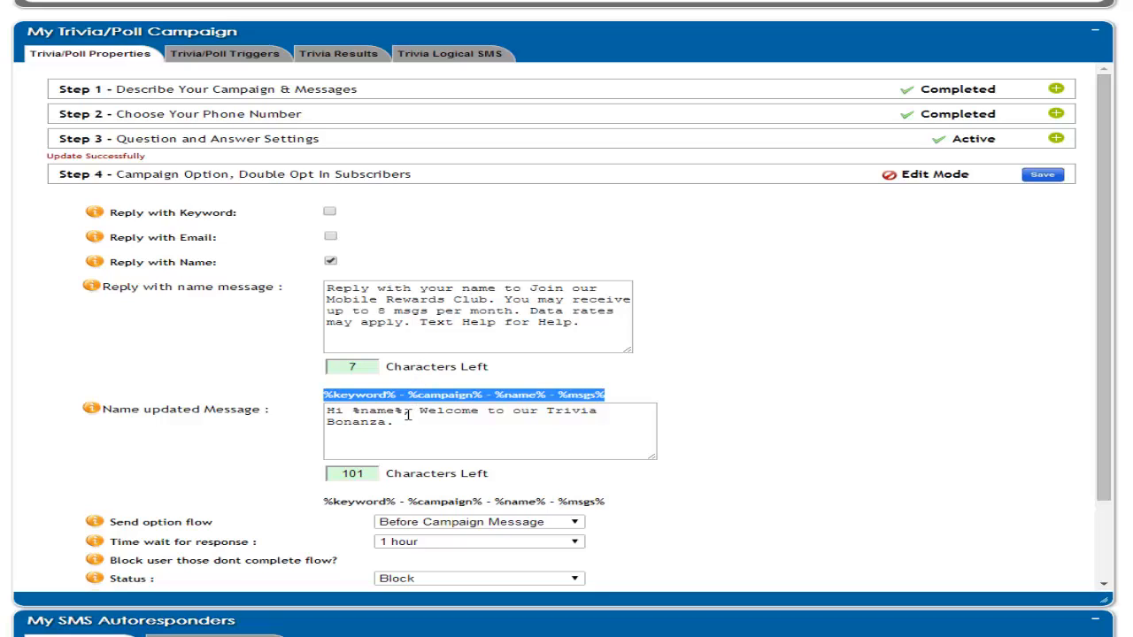
{"action": "left_click_drag", "start_coordinate": [405, 412], "coordinate": [359, 408]}
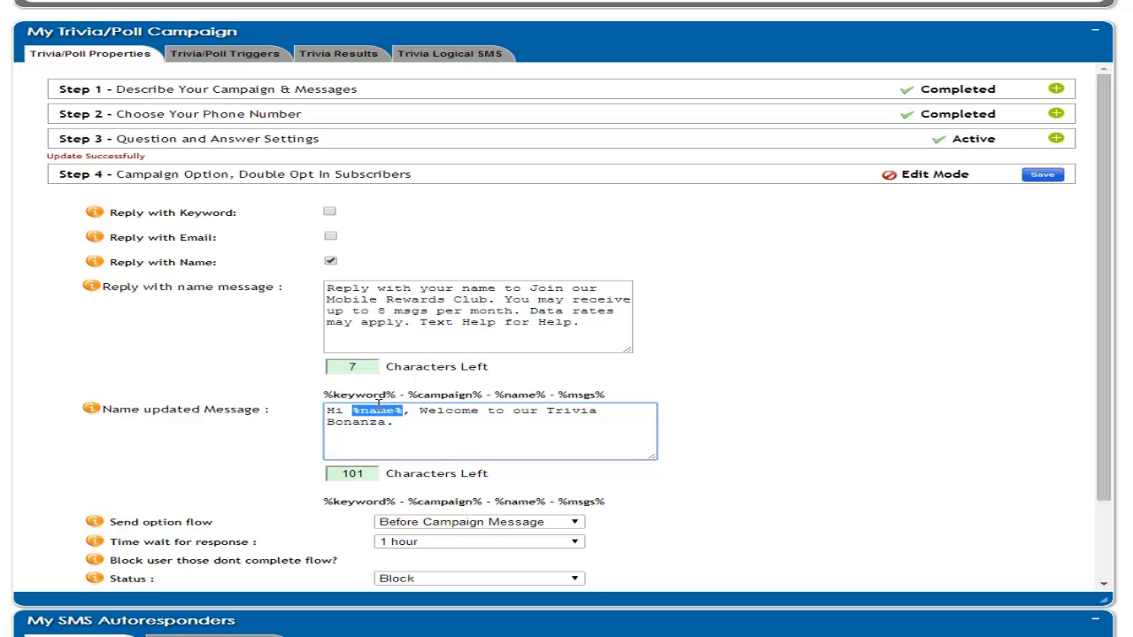
- Examine the choices available for Send option flow and Time wait for response, keeping the current selections
{"action": "left_click_drag", "start_coordinate": [1104, 272], "coordinate": [1096, 365]}
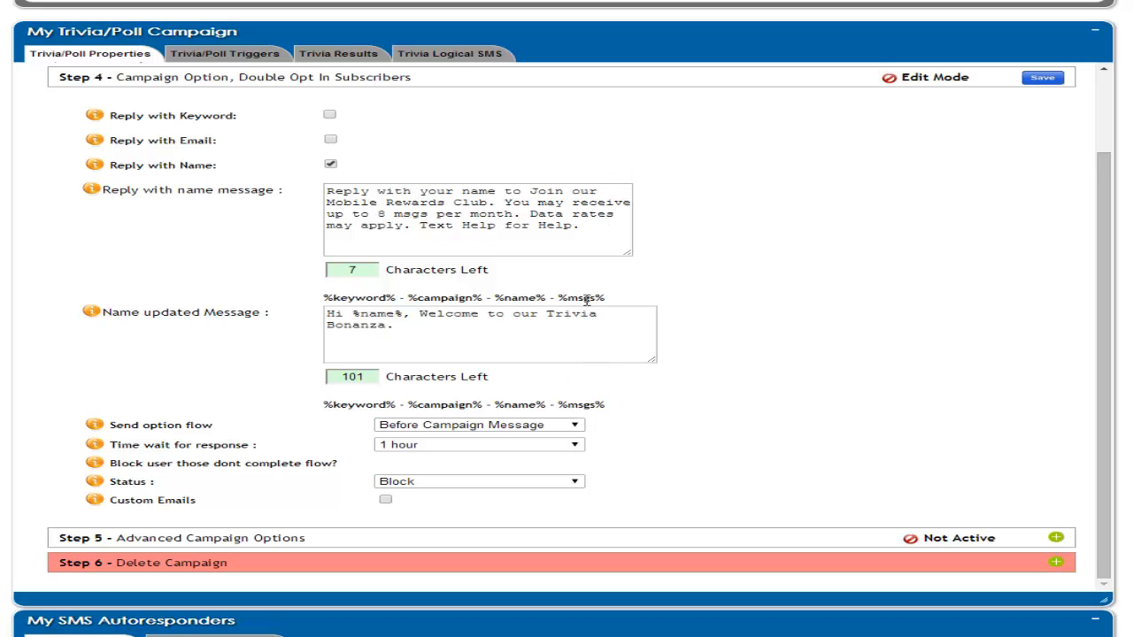
{"action": "left_click", "coordinate": [578, 427]}
{"action": "left_click", "coordinate": [578, 428]}
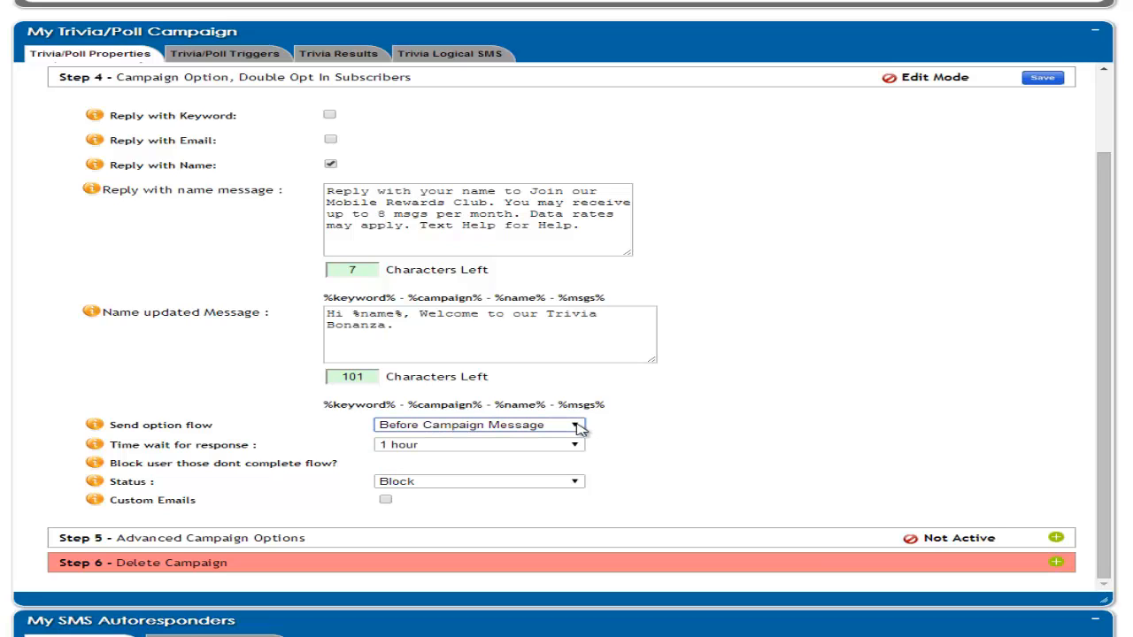
{"action": "left_click", "coordinate": [578, 427]}
{"action": "left_click", "coordinate": [578, 427]}
{"action": "left_click", "coordinate": [579, 428]}
{"action": "left_click", "coordinate": [578, 428]}
{"action": "left_click", "coordinate": [578, 428]}
{"action": "left_click", "coordinate": [578, 427]}
{"action": "left_click", "coordinate": [576, 446]}
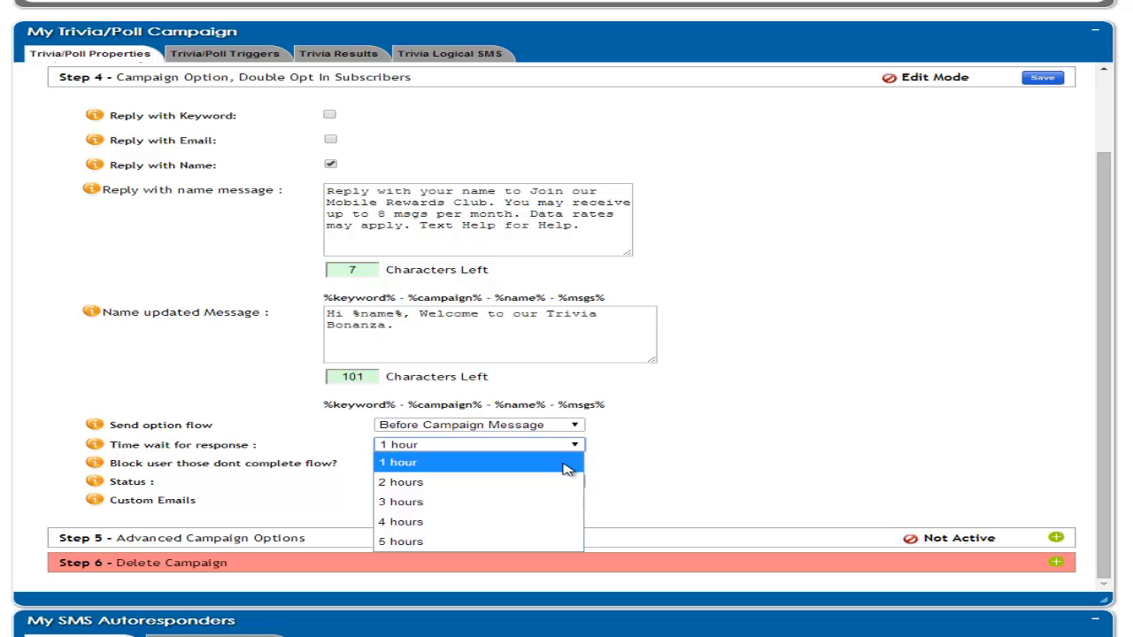
{"action": "left_click", "coordinate": [726, 399]}
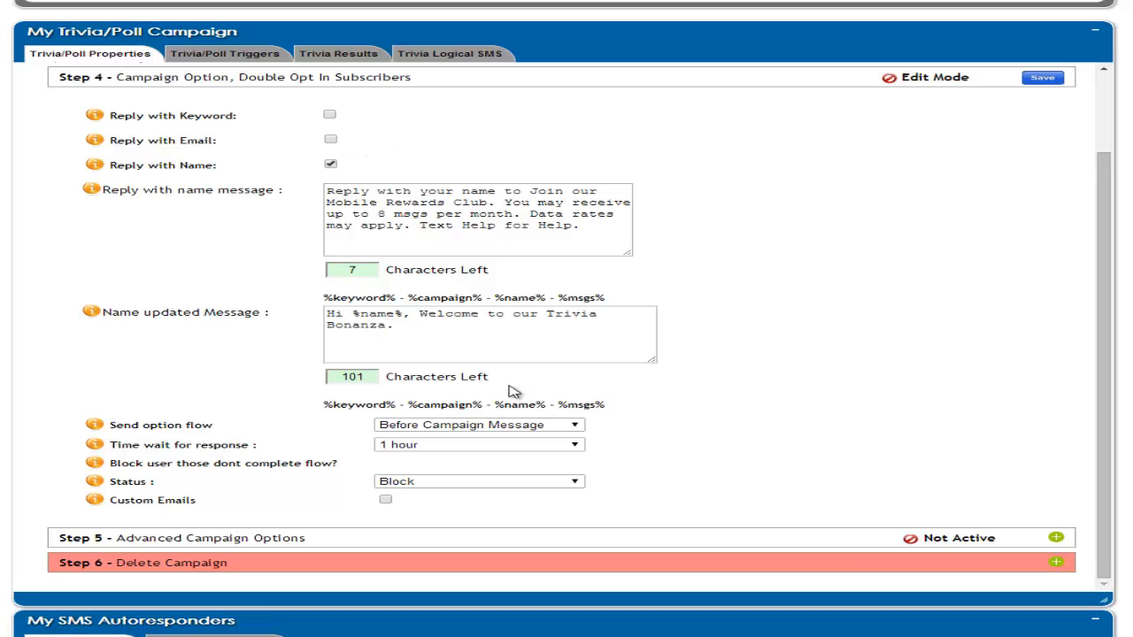
- Examine the Status choices for users who do not complete the flow and the response wait times, keeping Block and 1 hour
{"action": "left_click", "coordinate": [578, 484]}
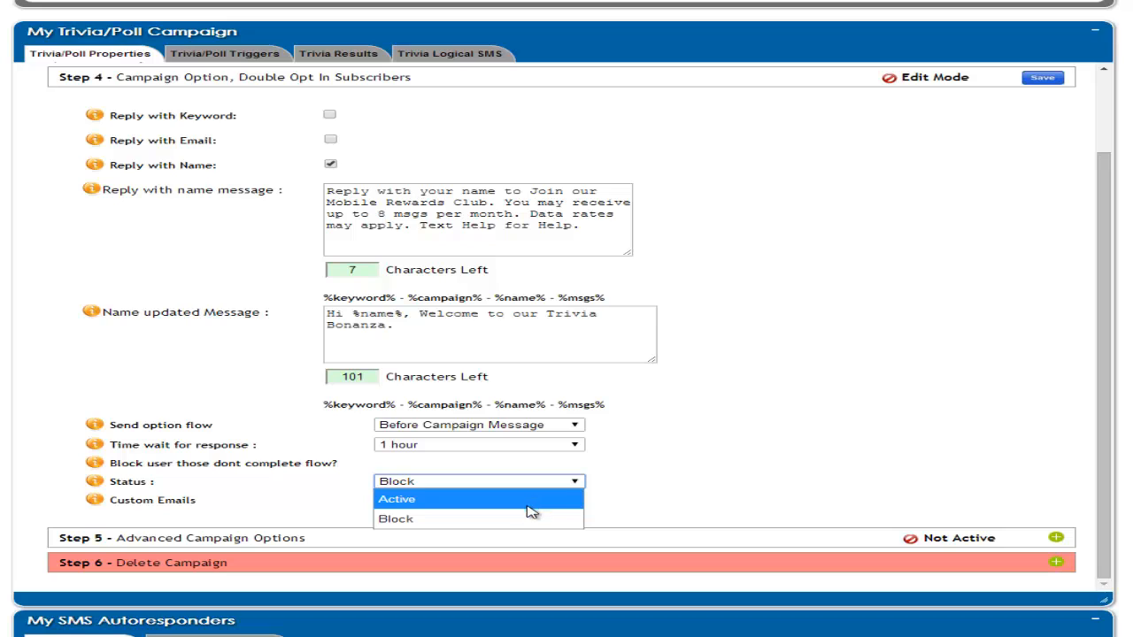
{"action": "left_click", "coordinate": [633, 494]}
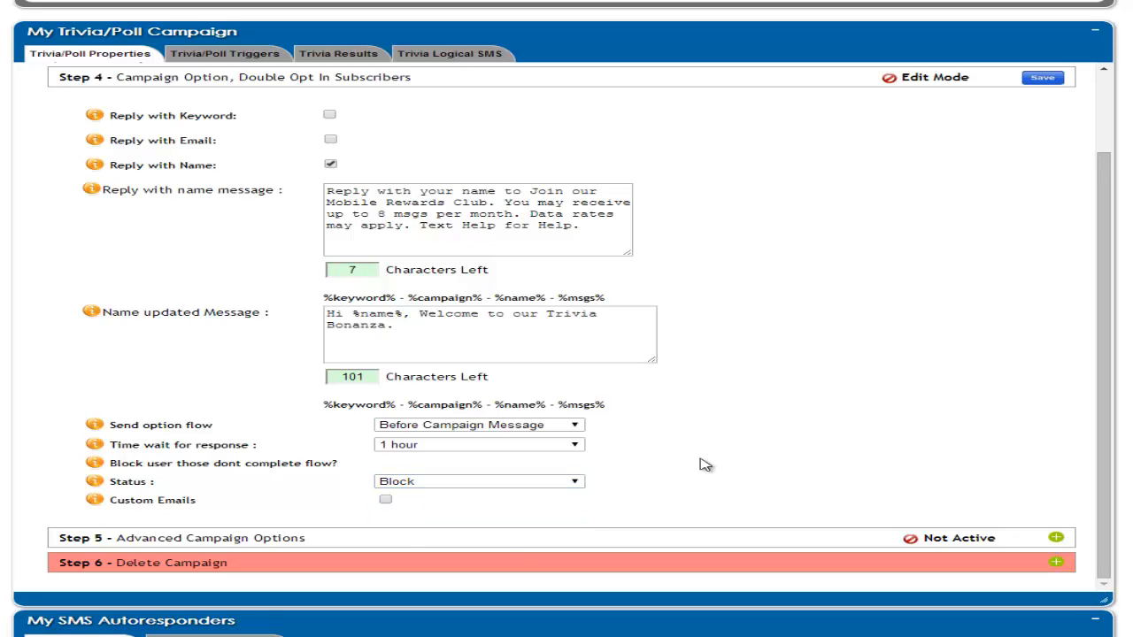
{"action": "left_click", "coordinate": [575, 482]}
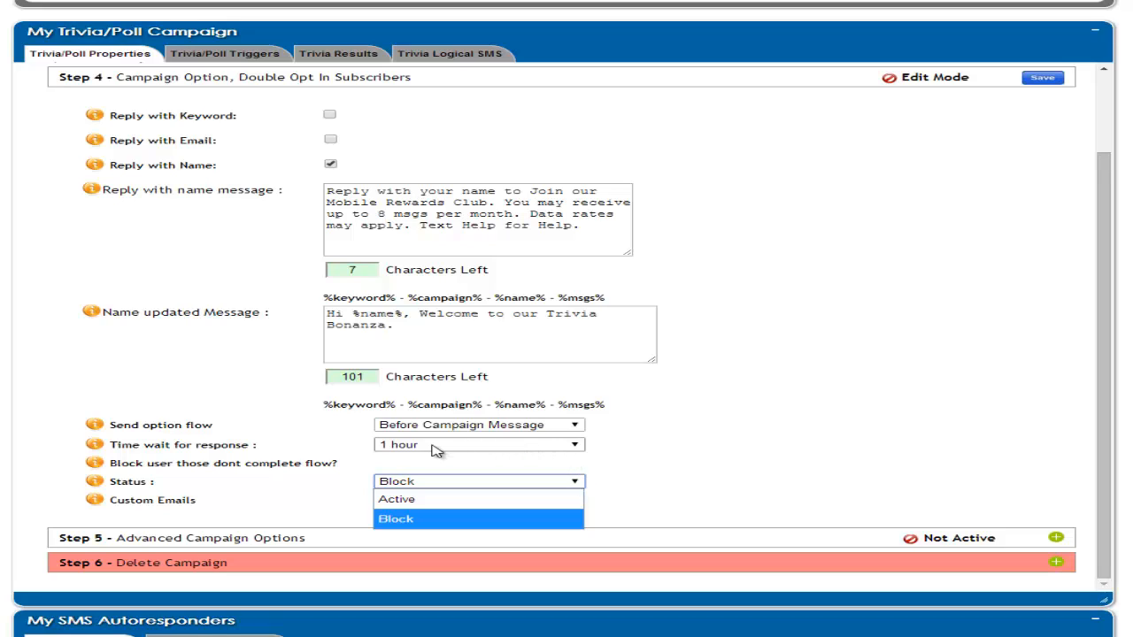
{"action": "left_click", "coordinate": [561, 447]}
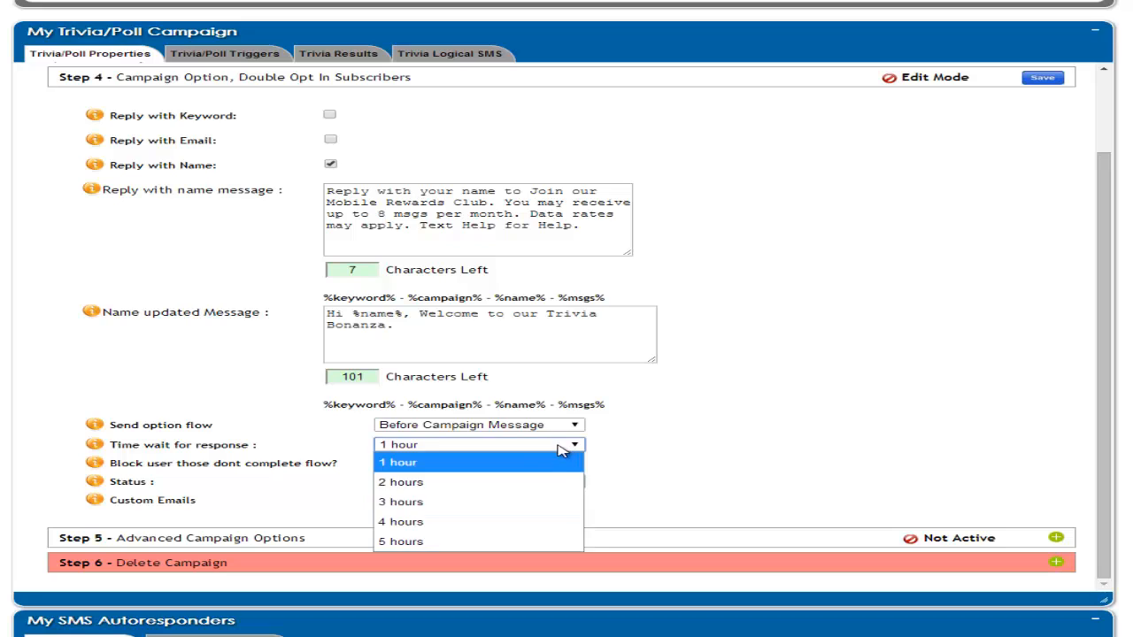
{"action": "left_click", "coordinate": [609, 454]}
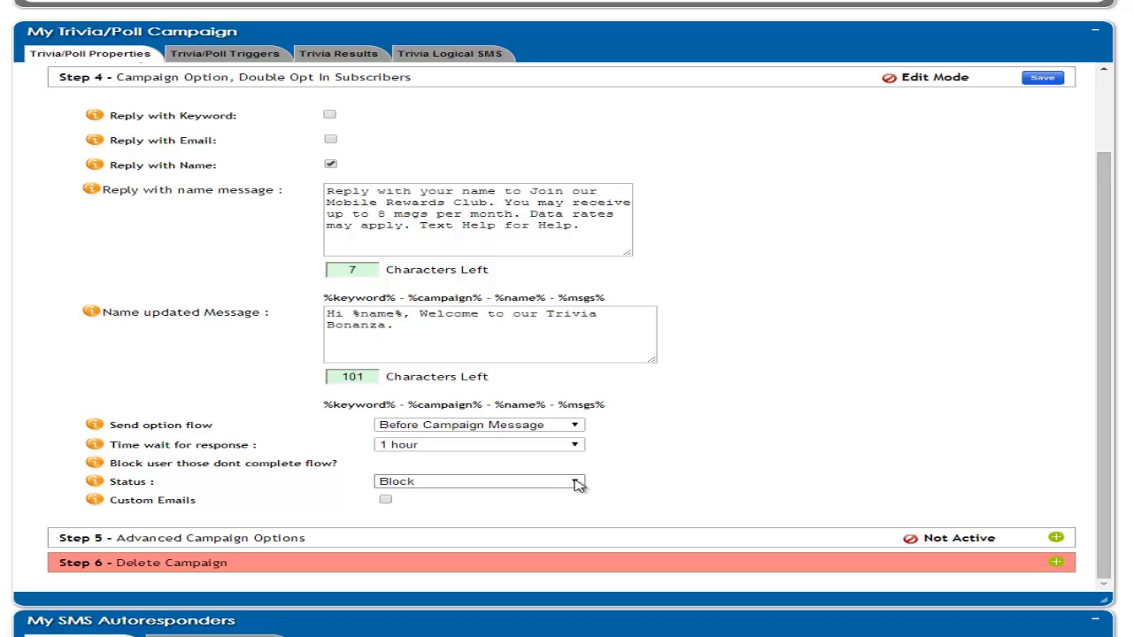
- Explore Custom Emails, including the Custom Email editor and the AutoResponder Email types, leaving the option off
{"action": "left_click", "coordinate": [386, 501]}
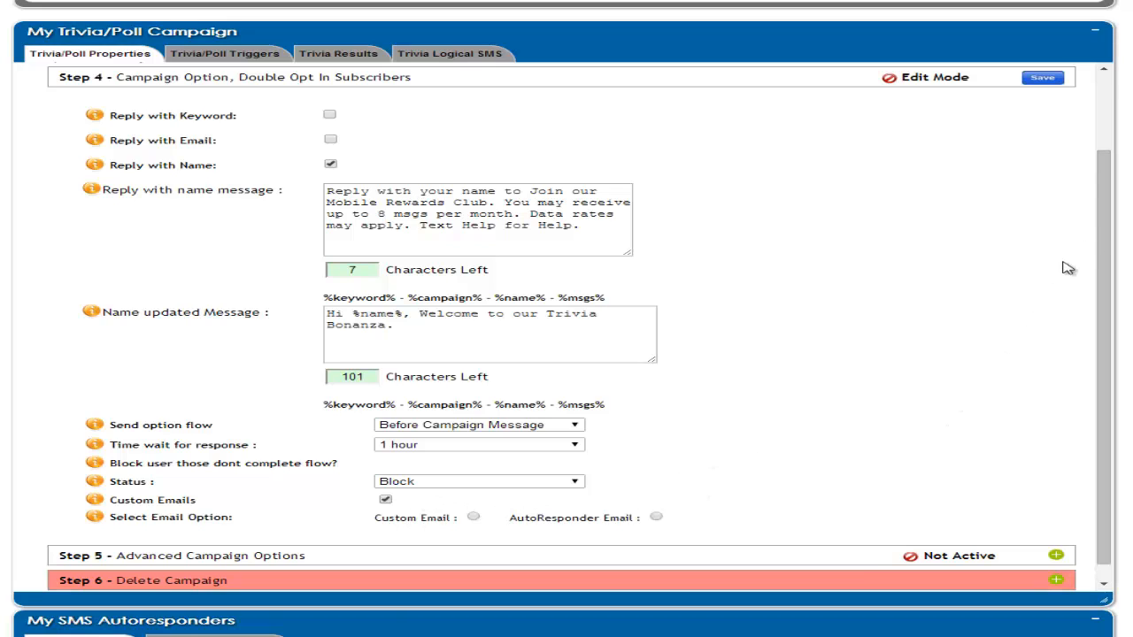
{"action": "scroll", "coordinate": [1108, 226], "scroll_direction": "down", "scroll_amount": 1}
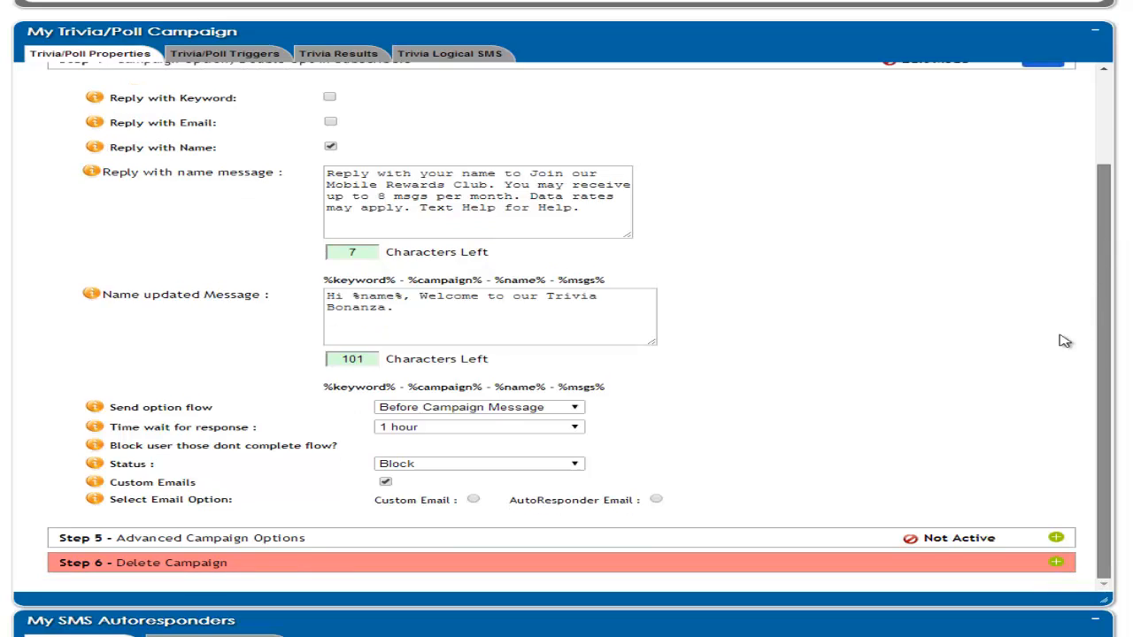
{"action": "left_click", "coordinate": [474, 501]}
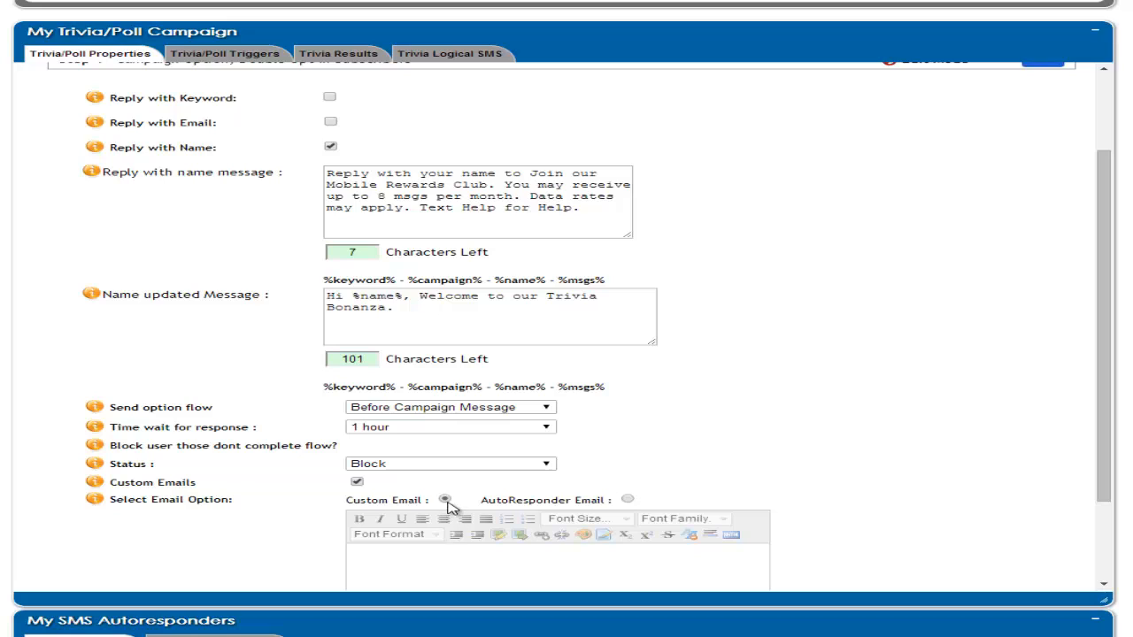
{"action": "left_click", "coordinate": [412, 567]}
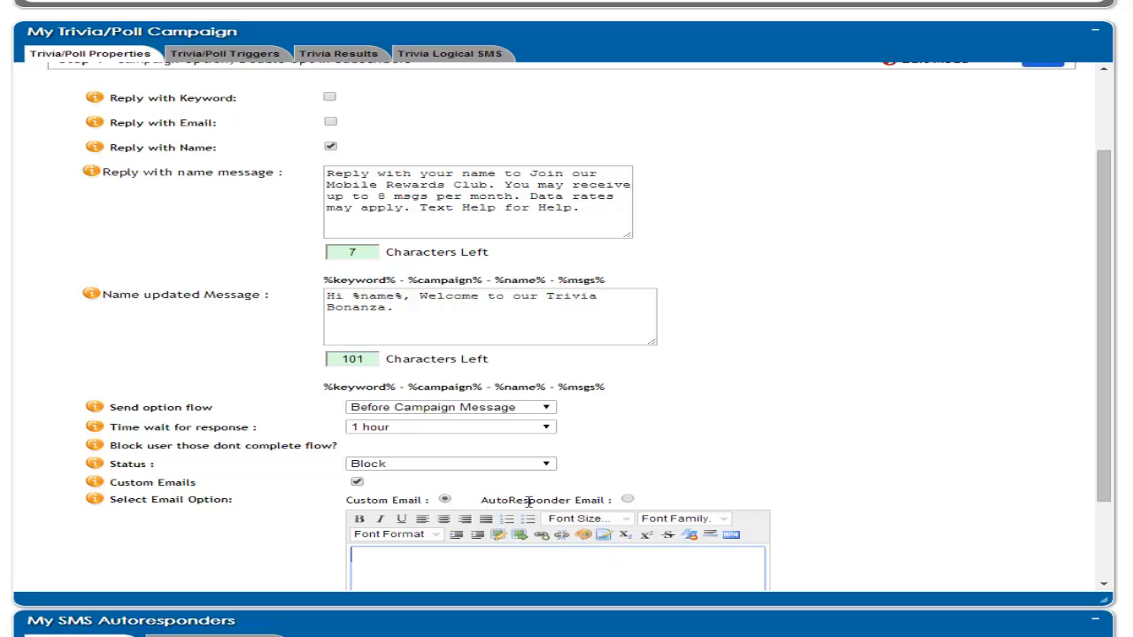
{"action": "left_click", "coordinate": [627, 499]}
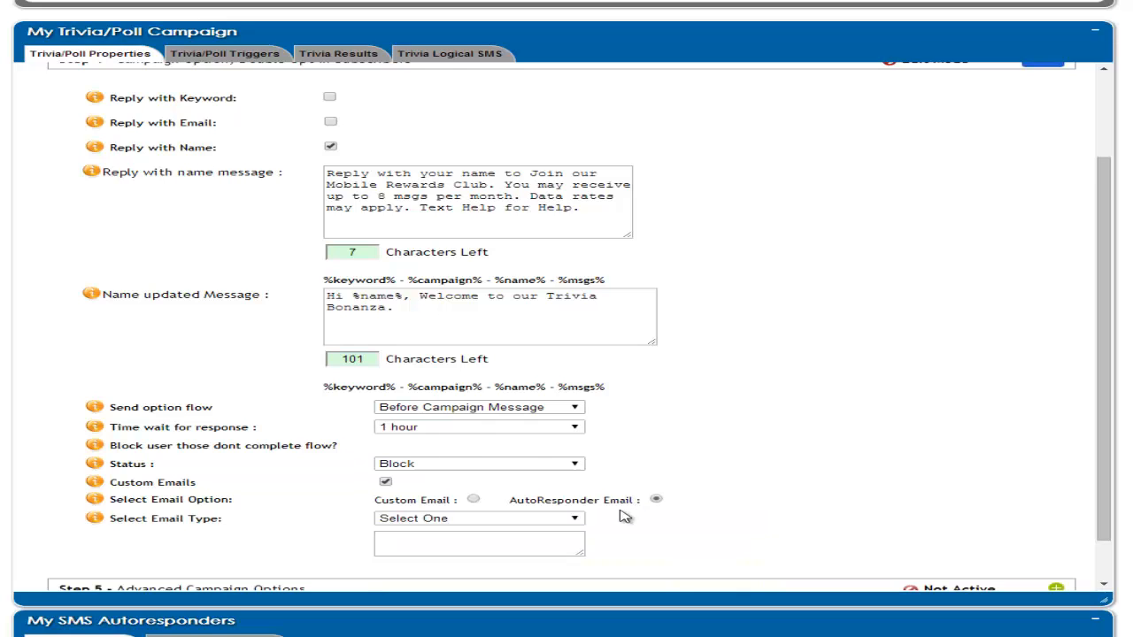
{"action": "left_click", "coordinate": [577, 521]}
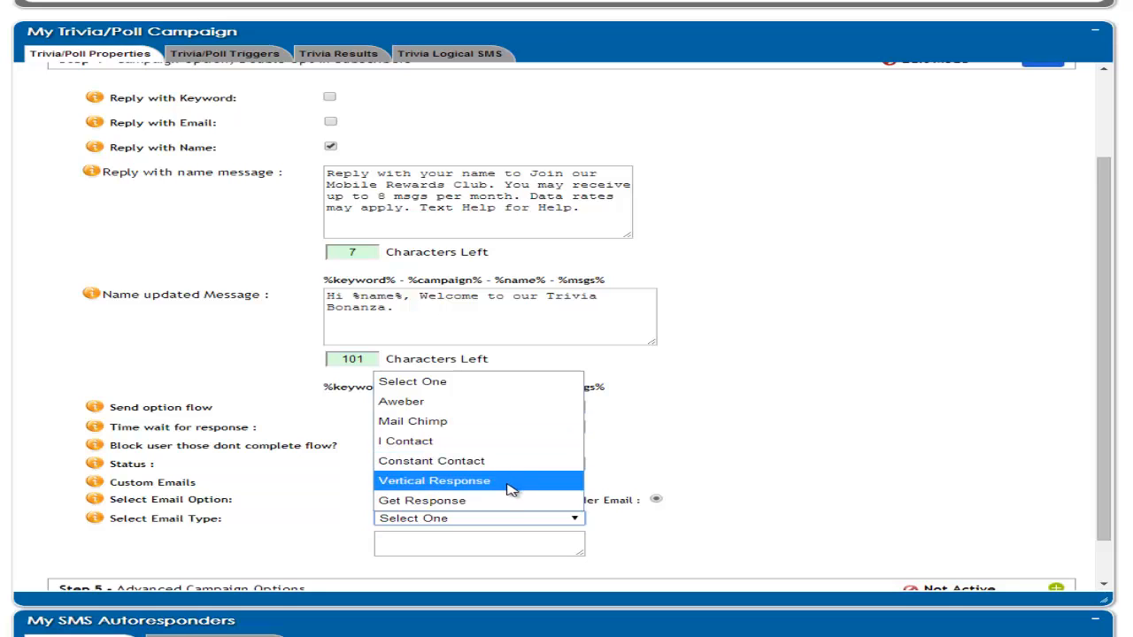
{"action": "left_click", "coordinate": [832, 471]}
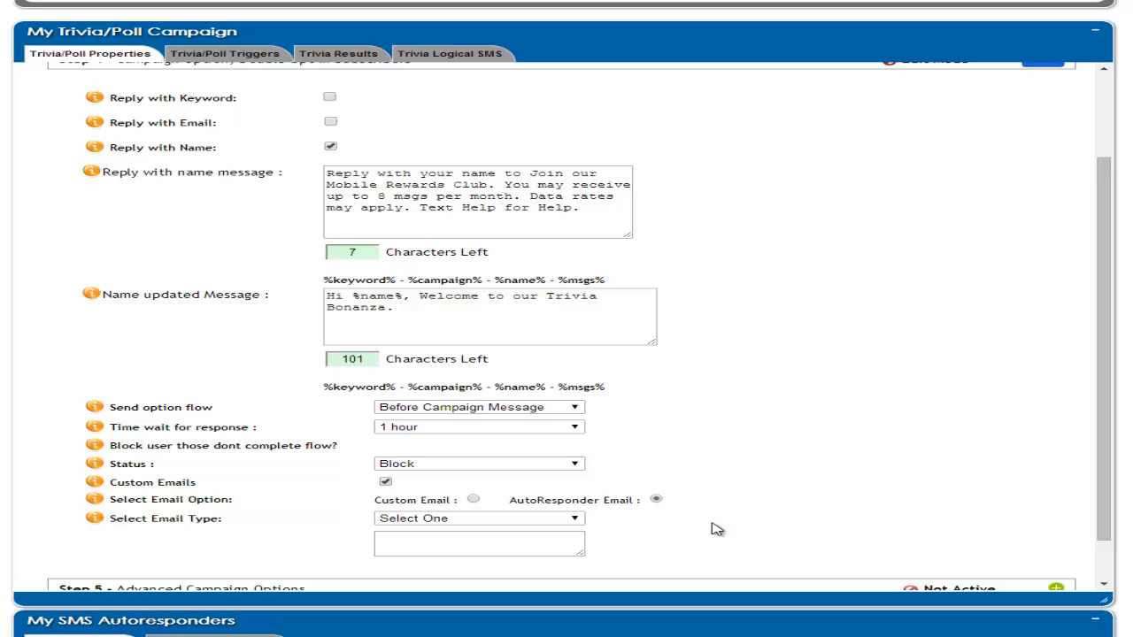
{"action": "left_click", "coordinate": [480, 538]}
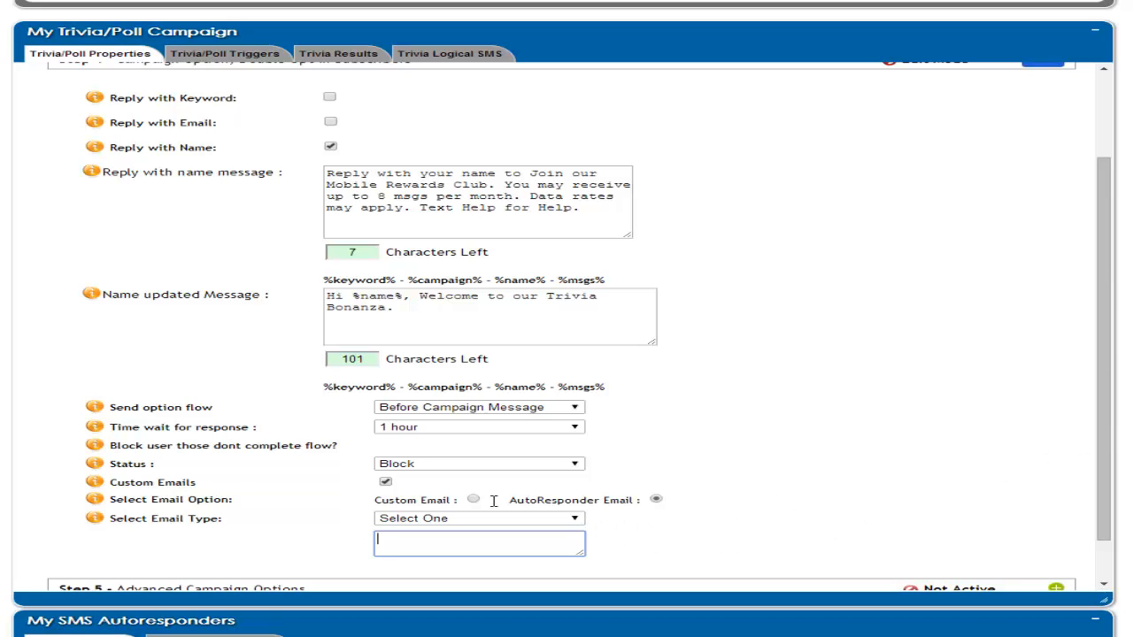
{"action": "left_click", "coordinate": [385, 483]}
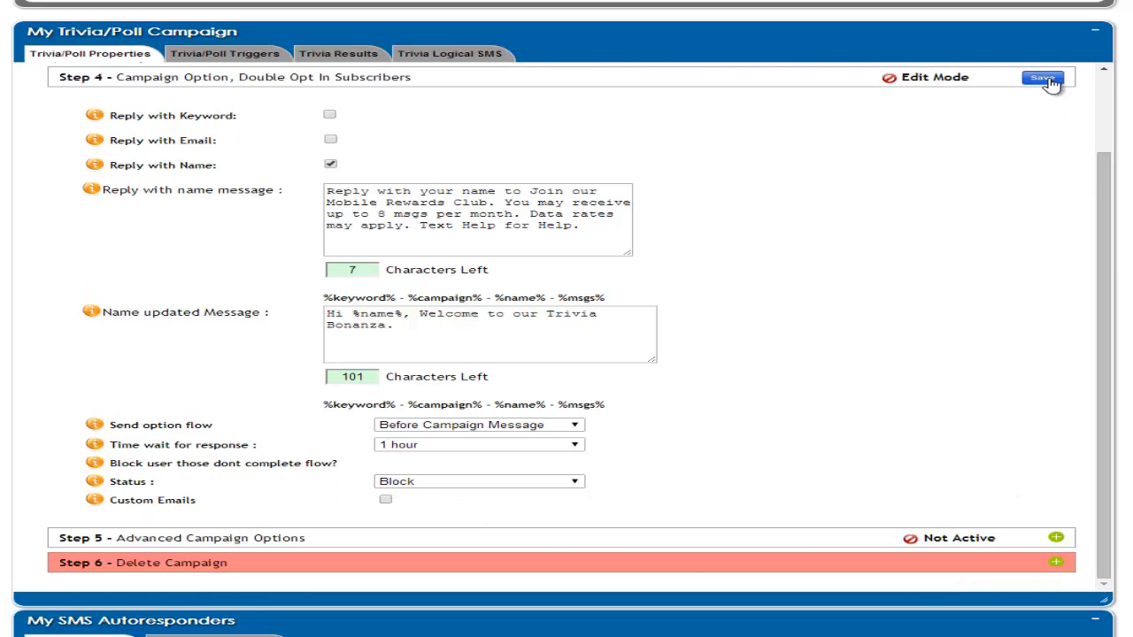
- Save the Step 4 double opt-in options and reopen Step 1, Describe Your Campaign & Messages
{"action": "left_click", "coordinate": [1048, 79]}
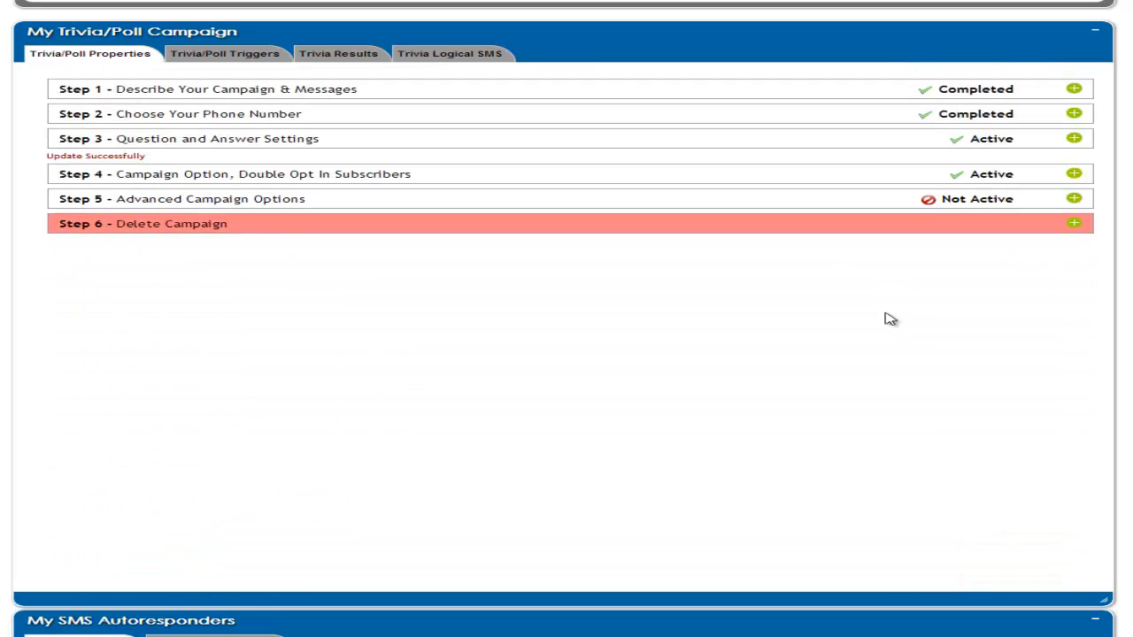
{"action": "left_click", "coordinate": [1075, 89]}
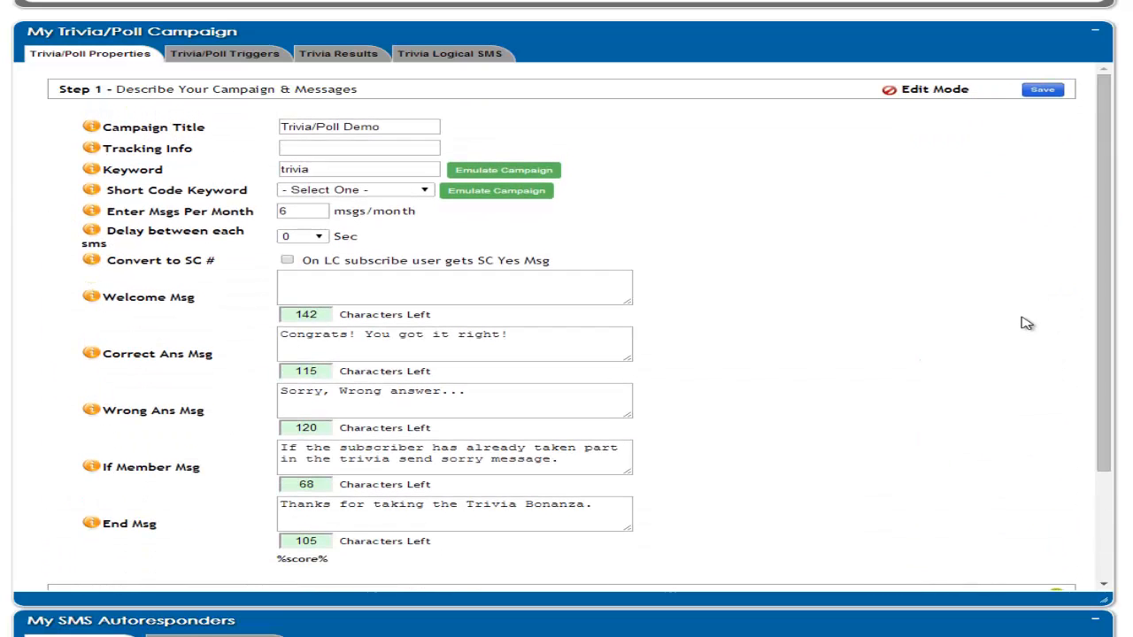
- Emulate the campaign for its keyword and send "trivia" as the first text message
{"action": "left_click", "coordinate": [528, 177]}
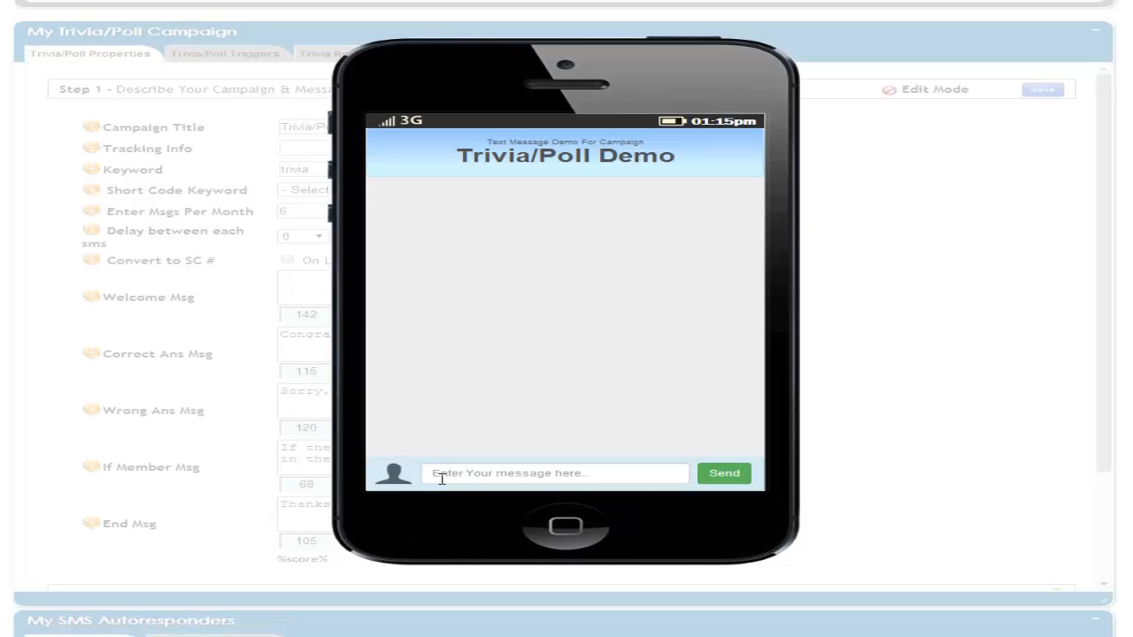
{"action": "left_click", "coordinate": [428, 472]}
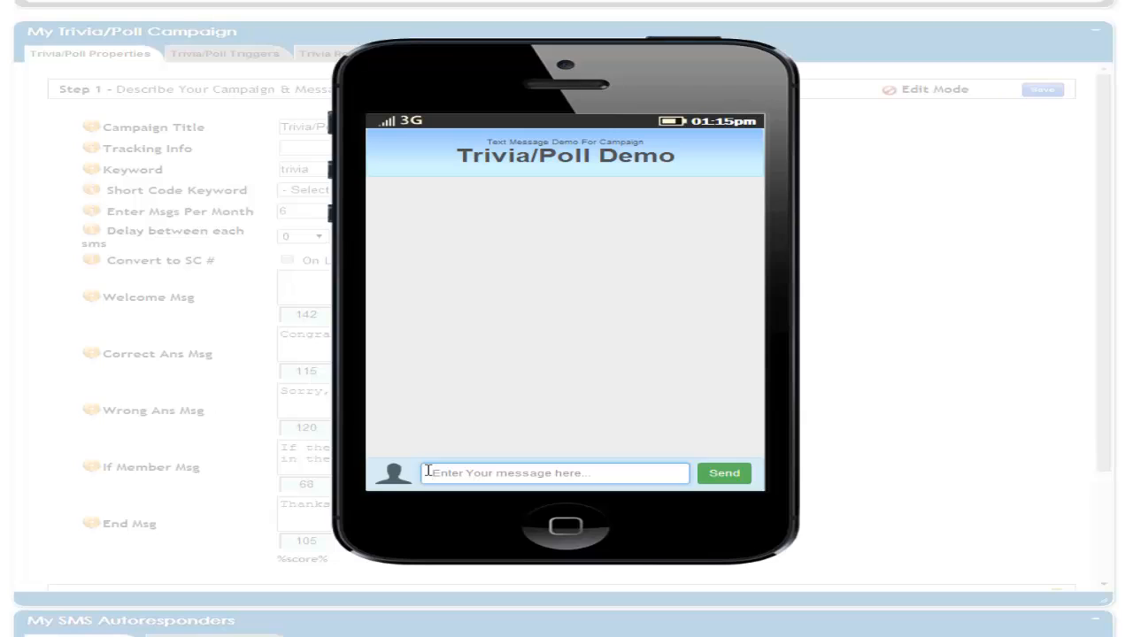
{"action": "type", "text": "trivia"}
{"action": "left_click", "coordinate": [734, 474]}
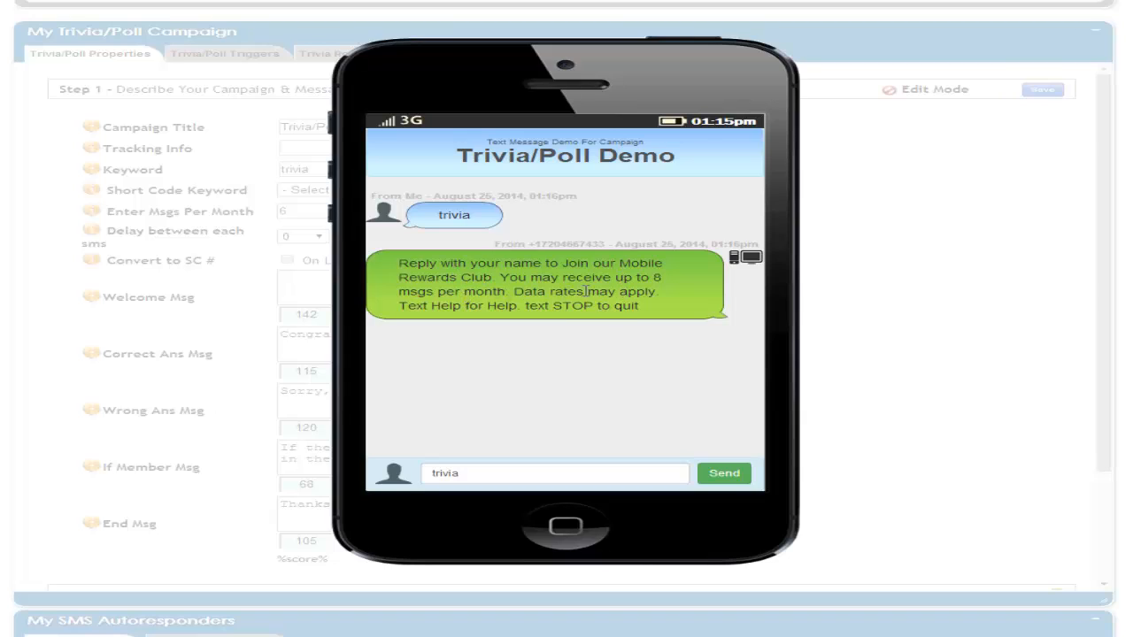
- Reply to the emulated campaign with the subscriber's first name and check the opt-out wording in the welcome message
{"action": "left_click_drag", "start_coordinate": [478, 476], "coordinate": [418, 478]}
{"action": "type", "text": "Mi"}
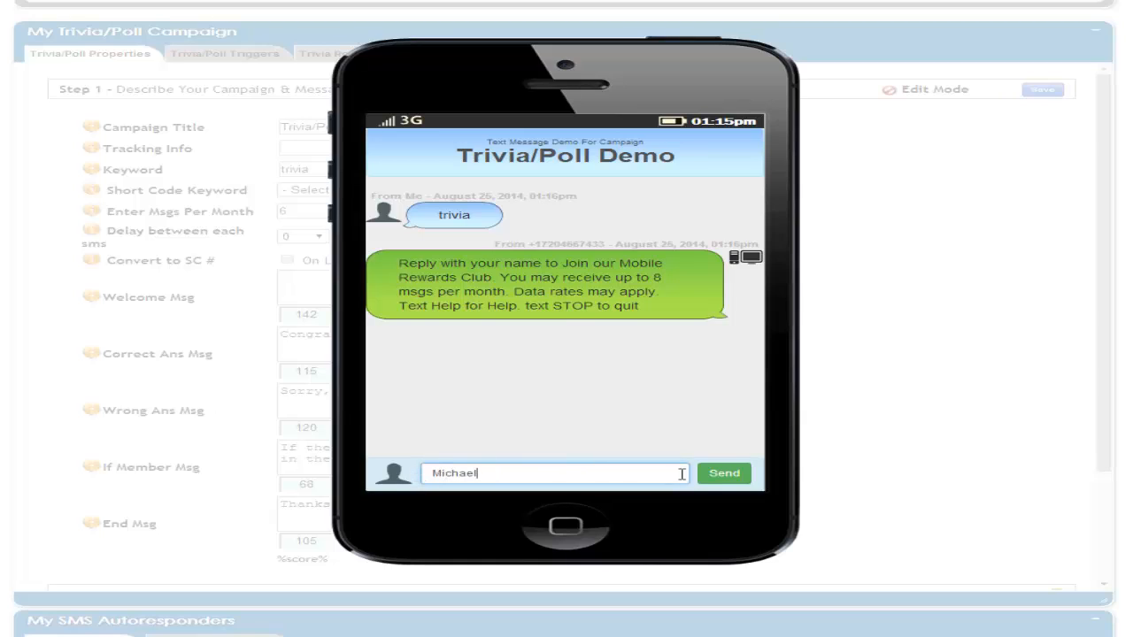
{"action": "type", "text": "chael"}
{"action": "left_click", "coordinate": [730, 478]}
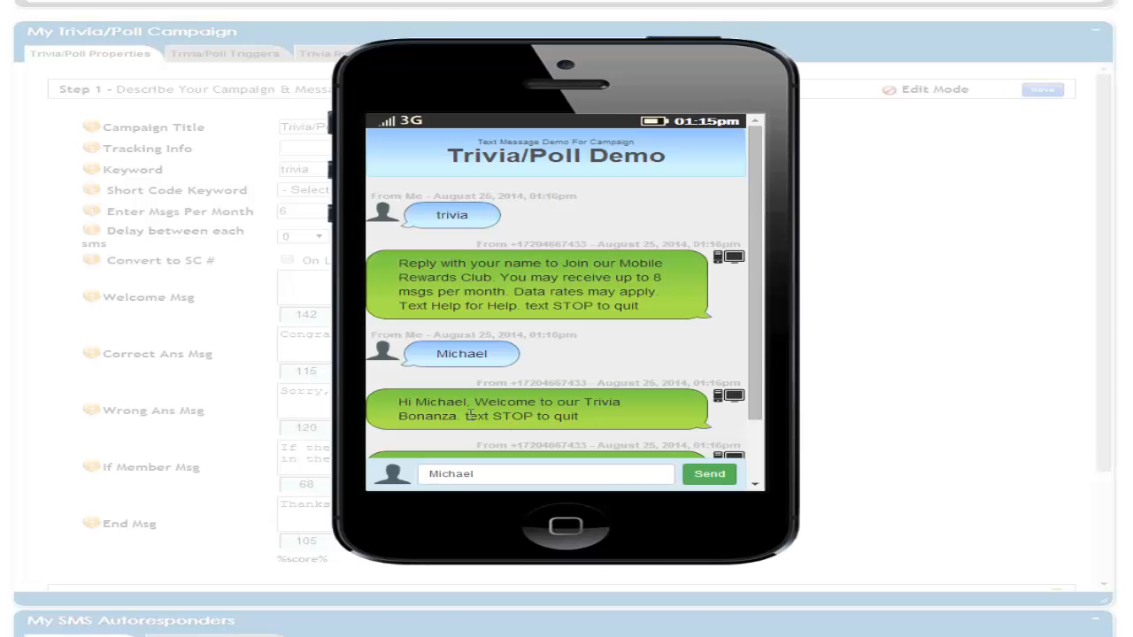
{"action": "left_click_drag", "start_coordinate": [466, 414], "coordinate": [595, 425]}
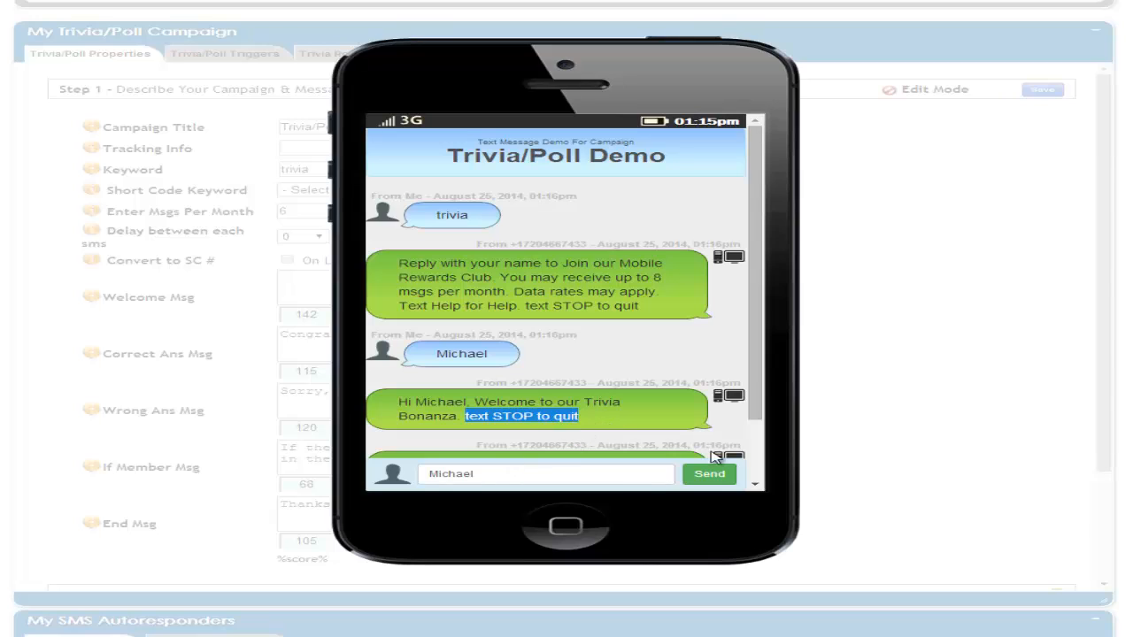
- Answer the Independence Day question with "b" in the emulator and review the campaign's response
{"action": "left_click_drag", "start_coordinate": [756, 343], "coordinate": [740, 405]}
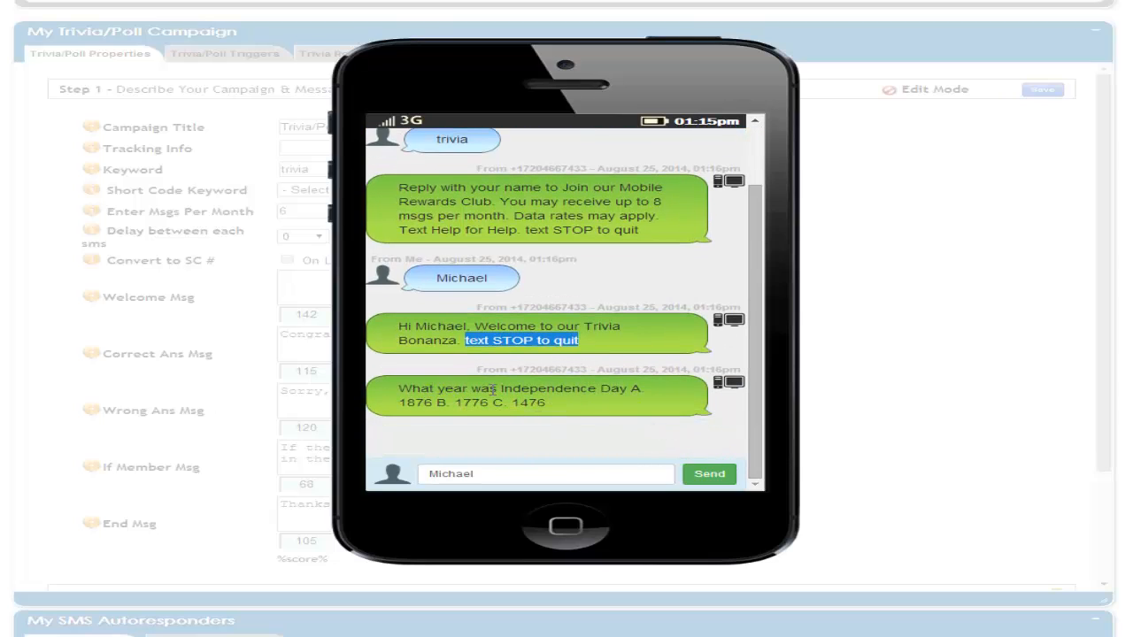
{"action": "left_click_drag", "start_coordinate": [478, 474], "coordinate": [400, 481]}
{"action": "type", "text": "b"}
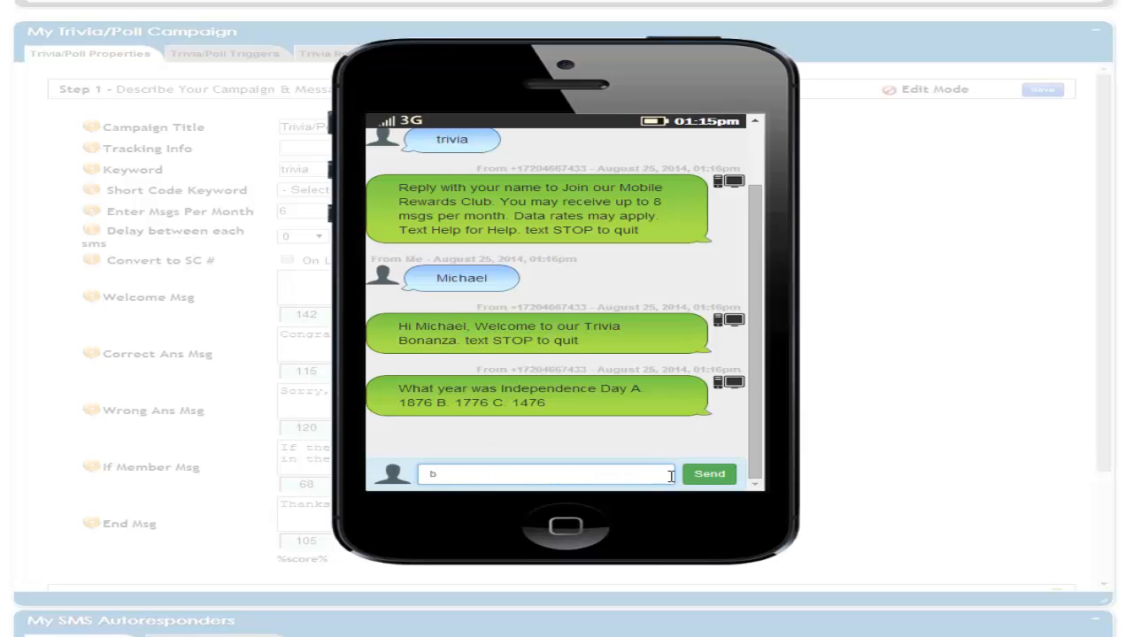
{"action": "left_click", "coordinate": [705, 478]}
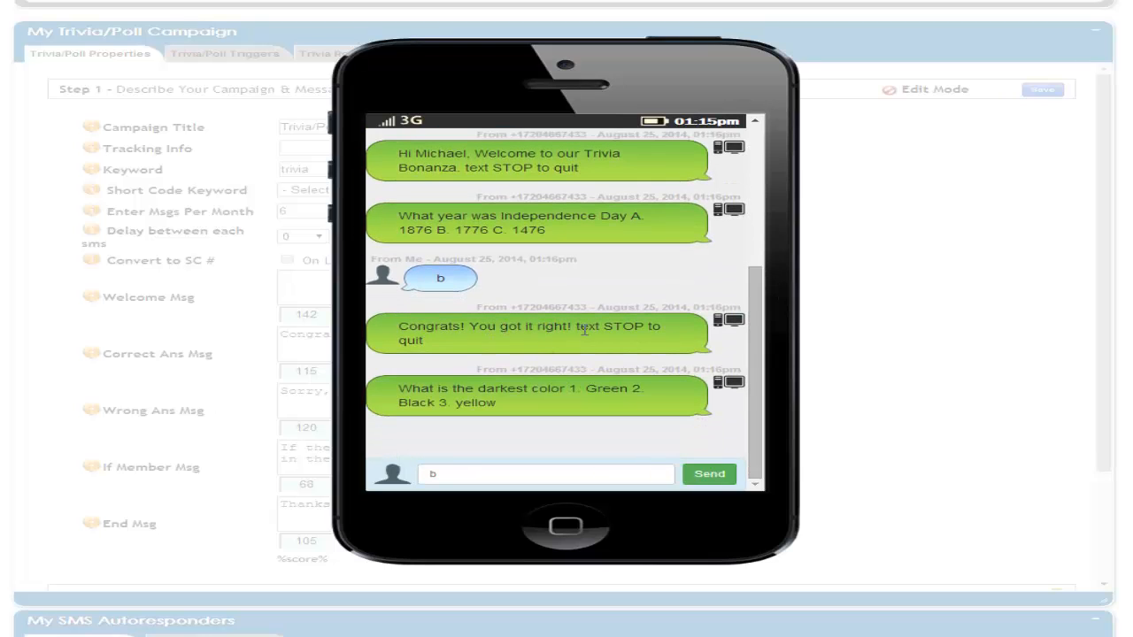
{"action": "left_click_drag", "start_coordinate": [425, 340], "coordinate": [397, 325]}
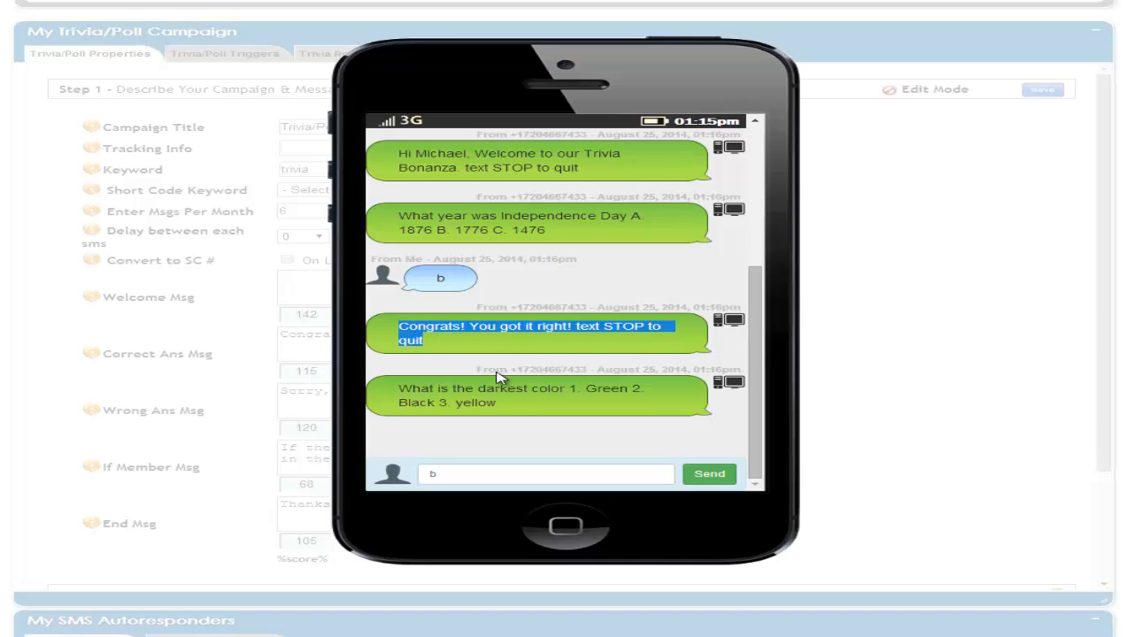
{"action": "left_click", "coordinate": [511, 413]}
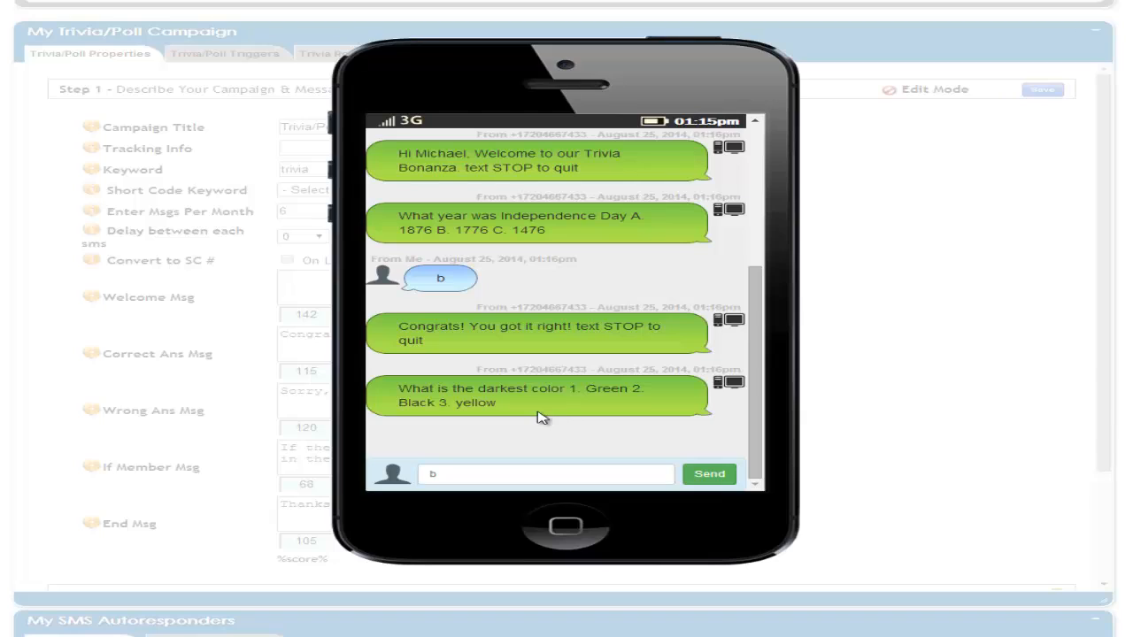
- Answer the darkest color question with "3" to test the wrong-answer response
{"action": "left_click", "coordinate": [453, 475]}
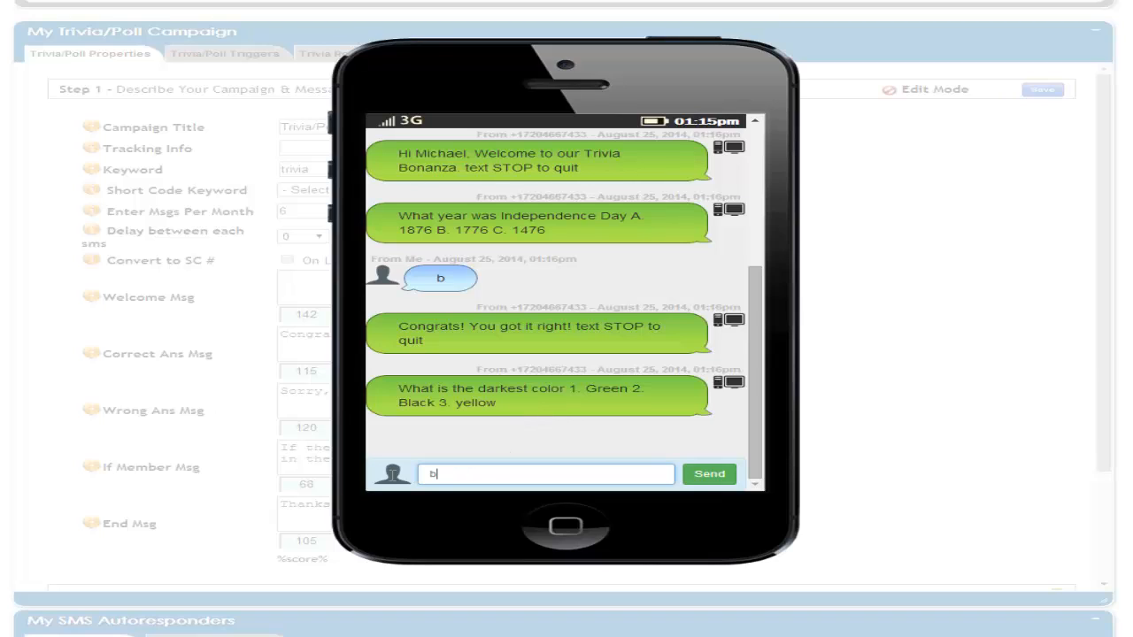
{"action": "type", "text": "3"}
{"action": "left_click", "coordinate": [711, 478]}
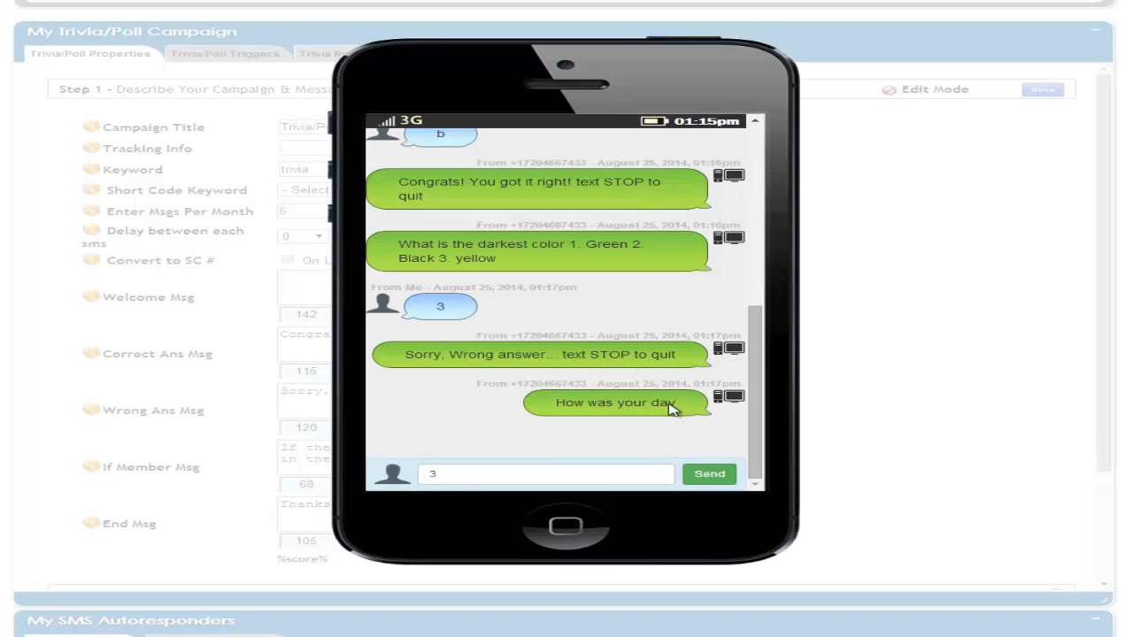
- Answer the poll question with "my day was great" and read the campaign's end message
{"action": "left_click", "coordinate": [439, 474]}
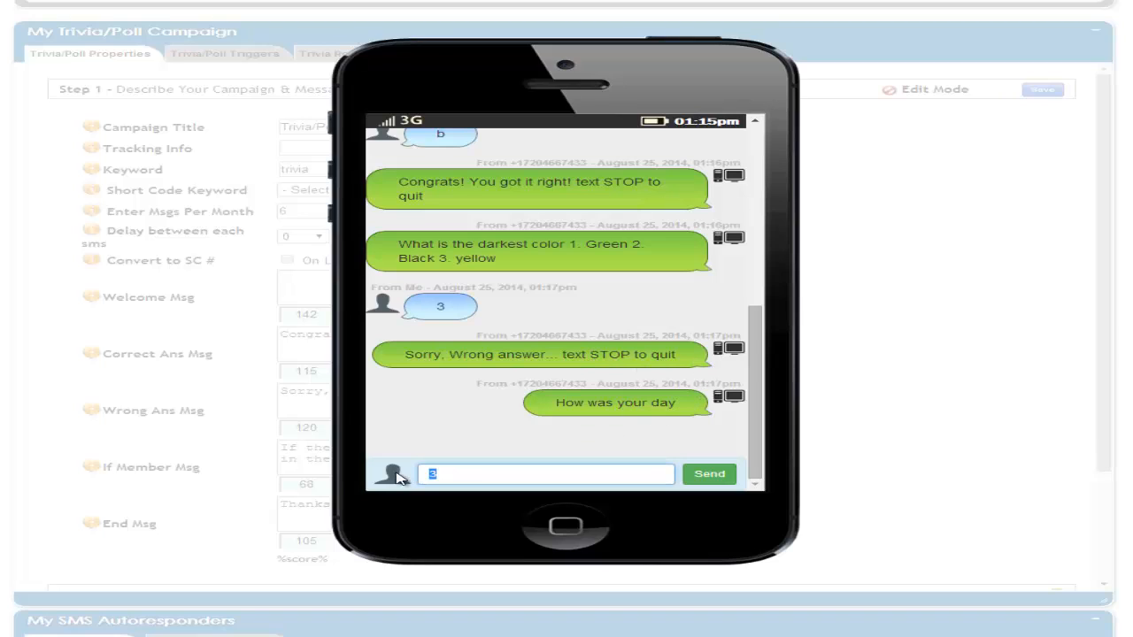
{"action": "type", "text": "my day was great"}
{"action": "left_click", "coordinate": [712, 476]}
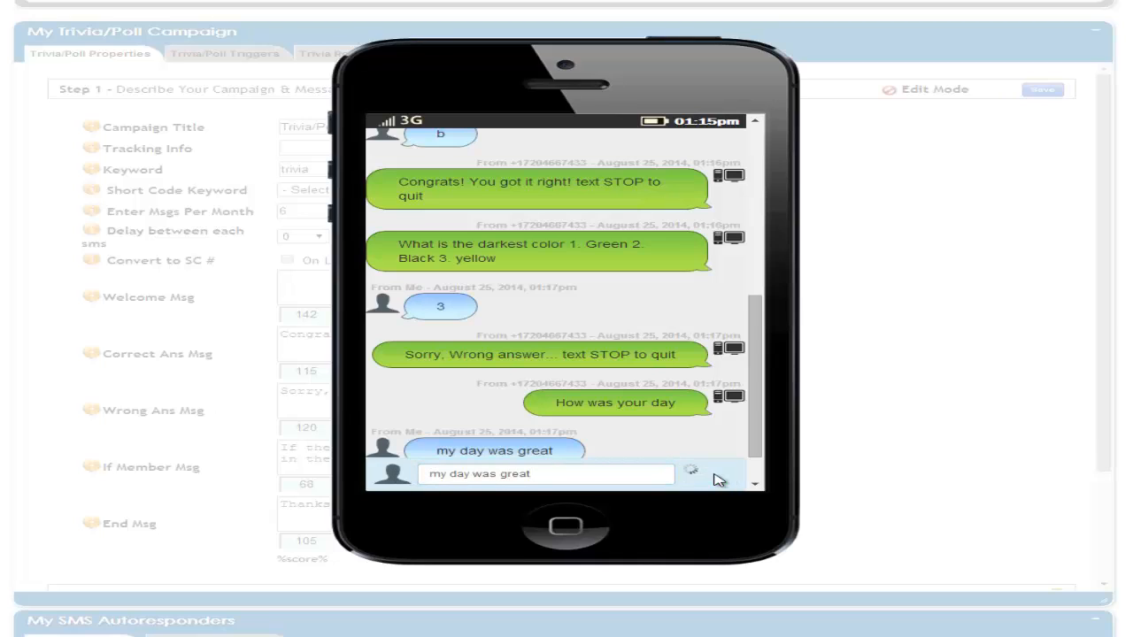
{"action": "left_click_drag", "start_coordinate": [757, 292], "coordinate": [754, 355]}
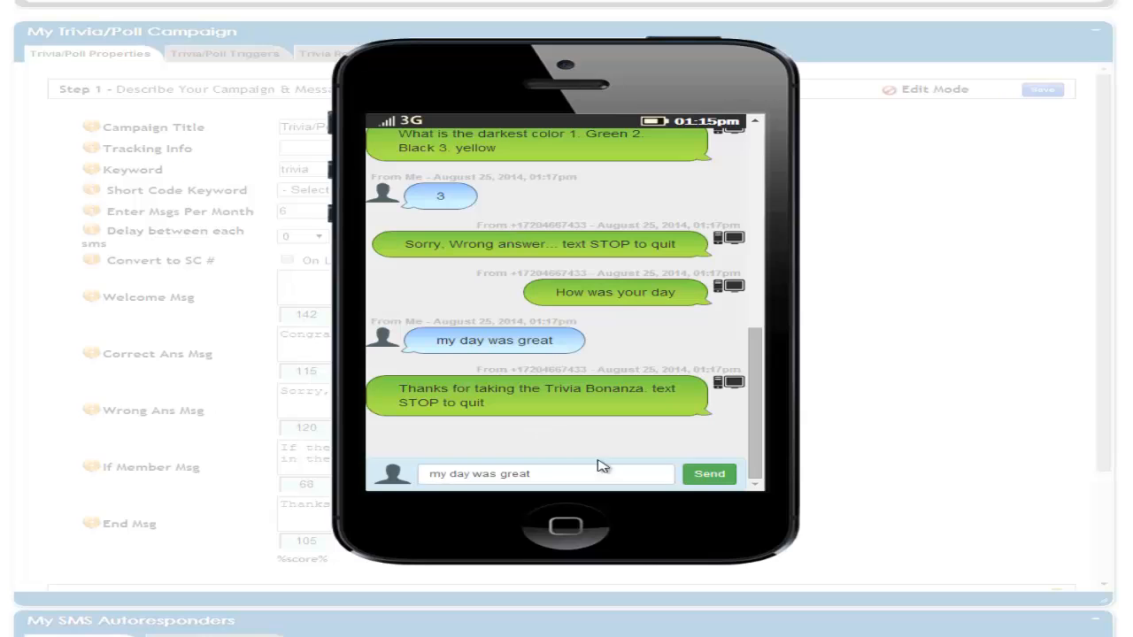
- Close the phone emulator and return to the start of the SMS Trivia & Polling Campaigns page
{"action": "left_click", "coordinate": [863, 498]}
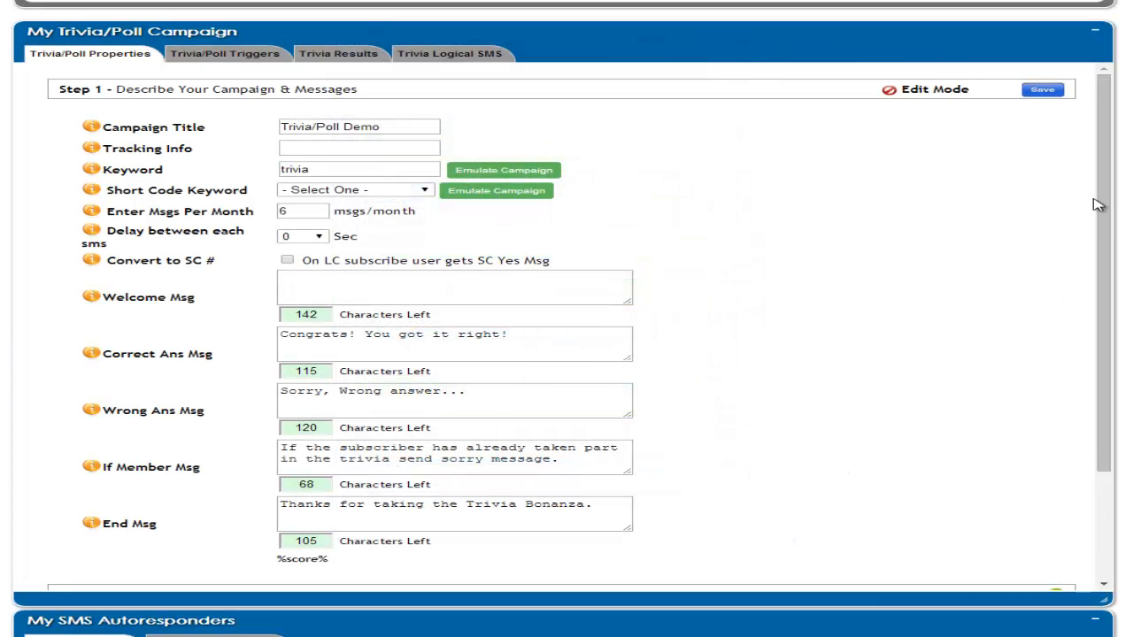
{"action": "left_click_drag", "start_coordinate": [1100, 195], "coordinate": [1122, 149]}
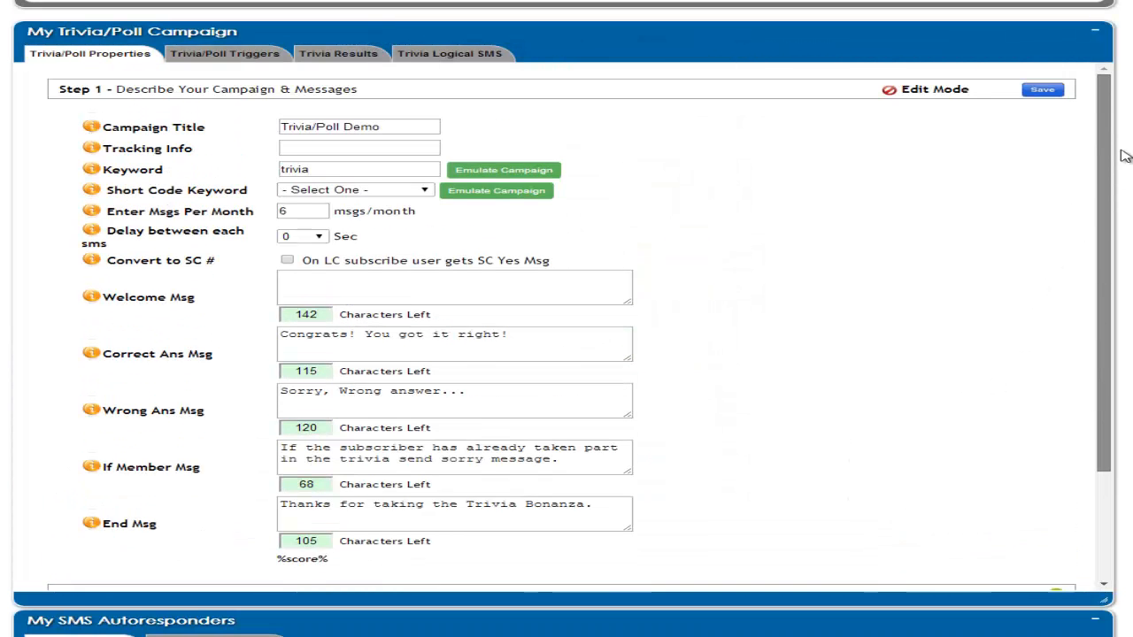
{"action": "scroll", "coordinate": [1098, 340], "scroll_direction": "up", "scroll_amount": 4}
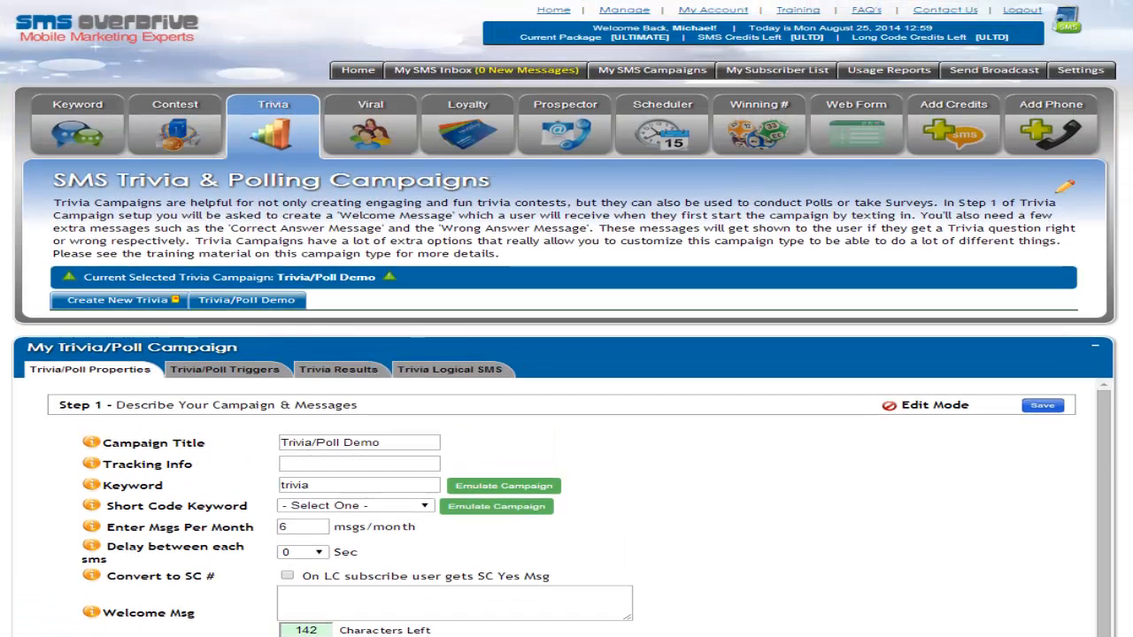